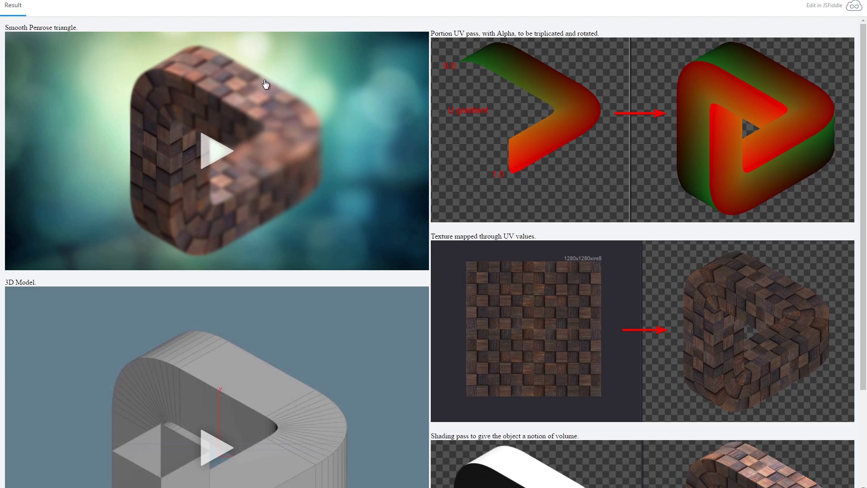
Step: Start playing the smooth Penrose triangle video from the Gifbin/JSFiddle preview
left_click(266, 84)
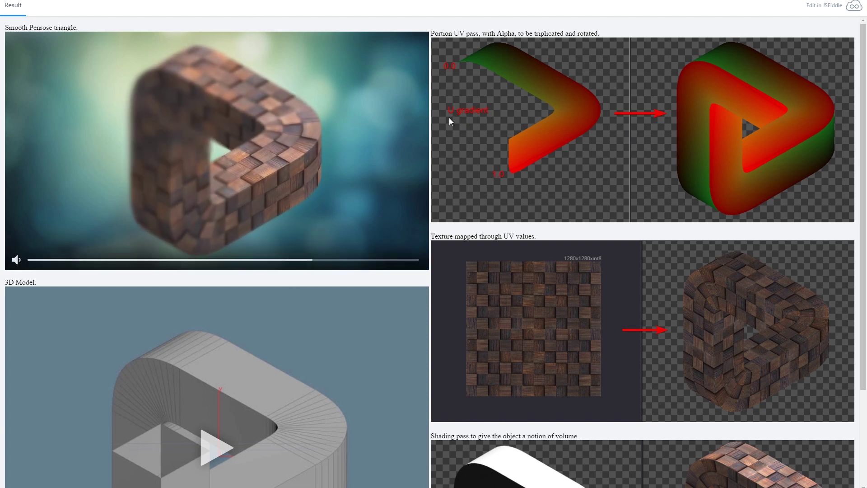
scroll(732, 207, "down", 3)
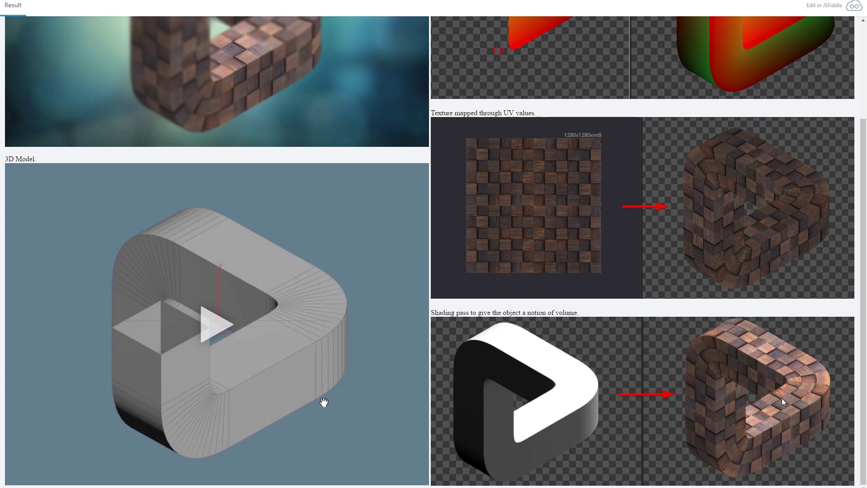
scroll(293, 366, "up", 2)
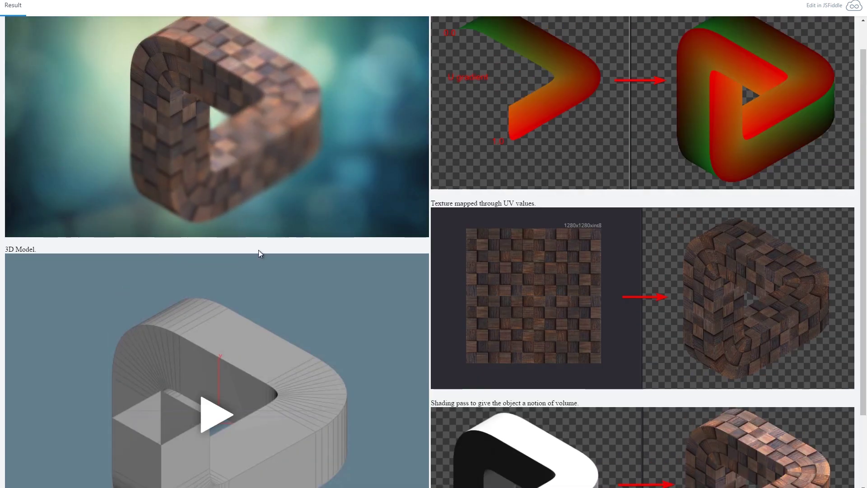
scroll(261, 260, "down", 2)
scroll(267, 310, "up", 3)
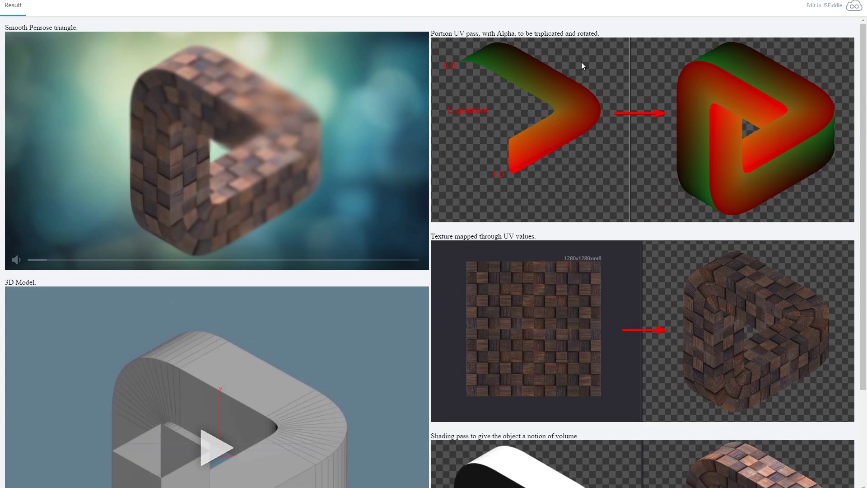
scroll(227, 373, "down", 3)
mouse_move(242, 289)
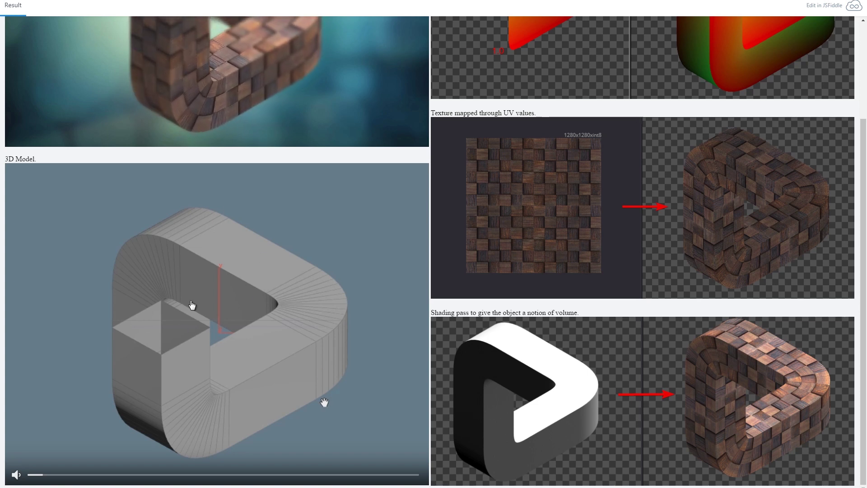
scroll(221, 271, "up", 2)
scroll(229, 378, "down", 2)
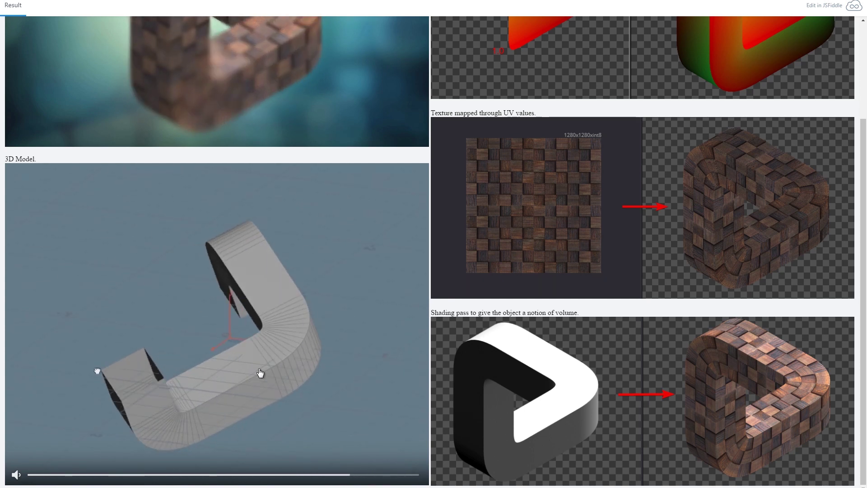
scroll(372, 234, "up", 3)
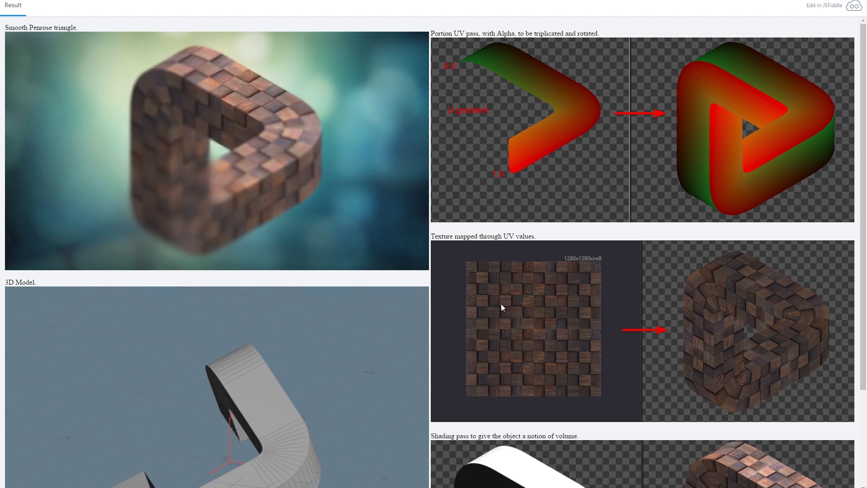
scroll(501, 303, "down", 3)
scroll(488, 265, "up", 2)
scroll(479, 181, "down", 2)
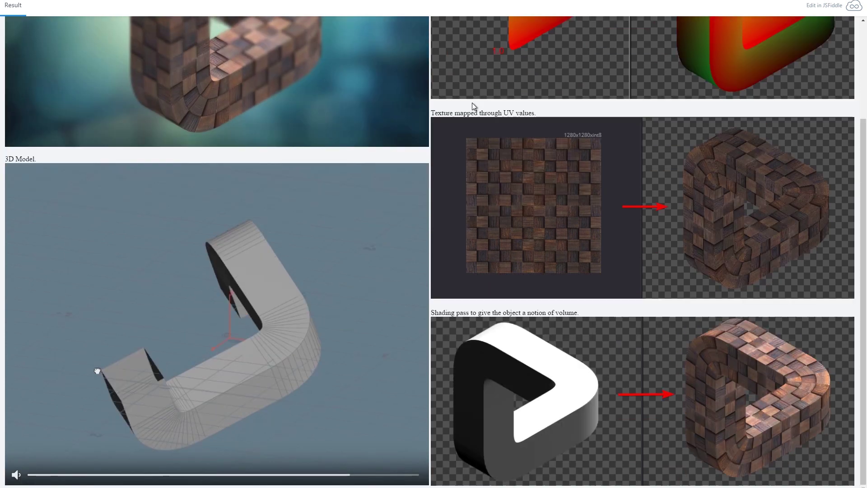
scroll(499, 138, "up", 2)
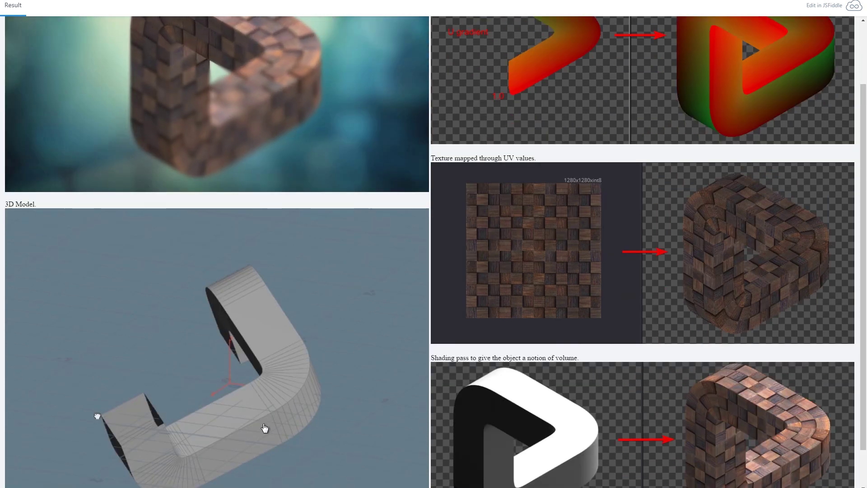
scroll(541, 99, "up", 1)
scroll(406, 271, "down", 3)
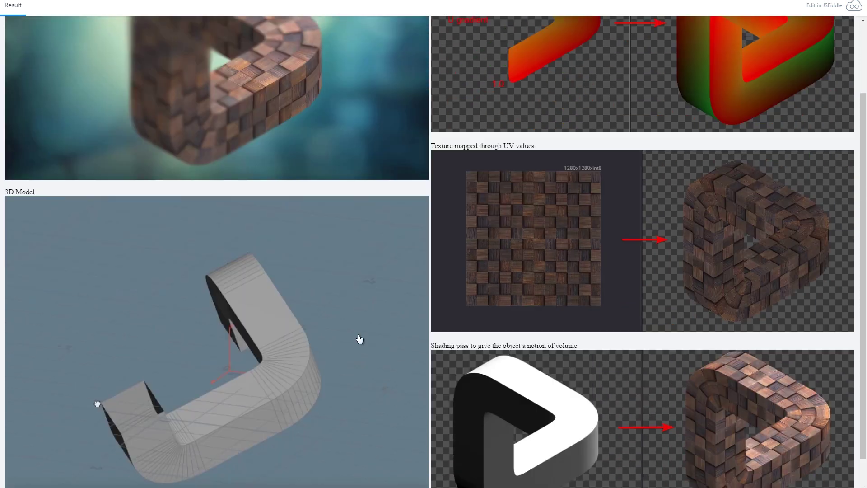
scroll(495, 179, "up", 3)
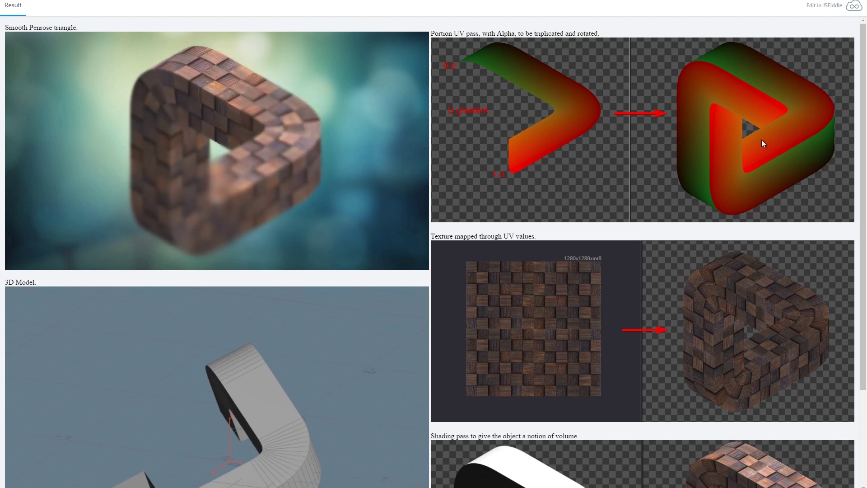
scroll(643, 251, "down", 3)
scroll(644, 254, "up", 3)
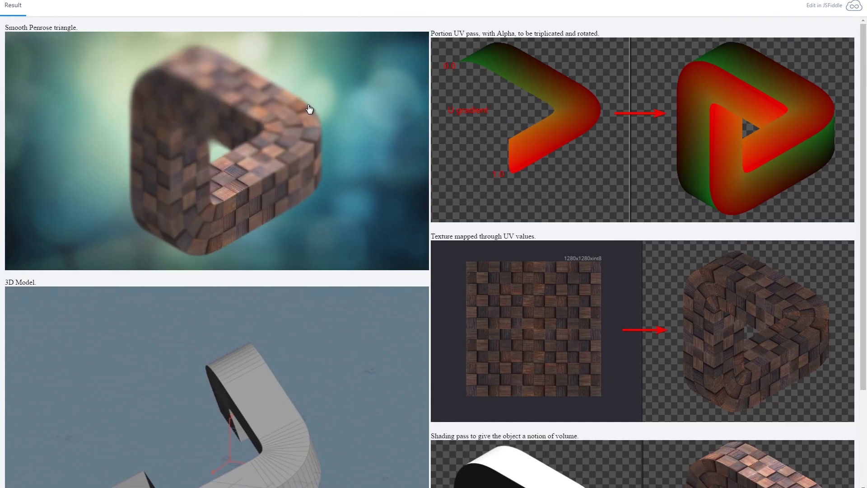
scroll(274, 326, "down", 1)
scroll(271, 356, "down", 2)
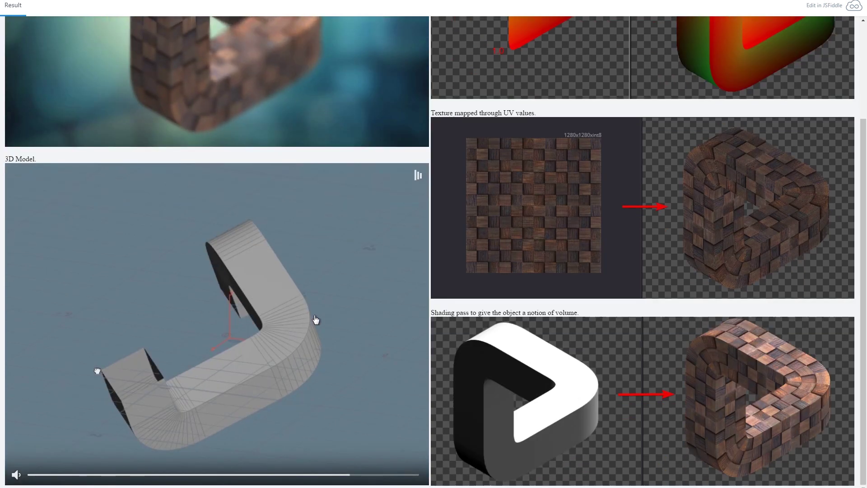
scroll(285, 323, "up", 3)
scroll(285, 325, "down", 3)
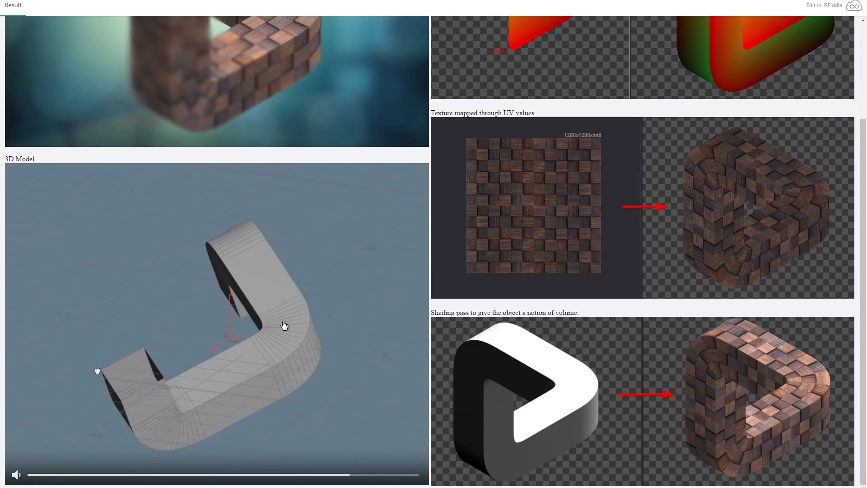
scroll(288, 329, "up", 3)
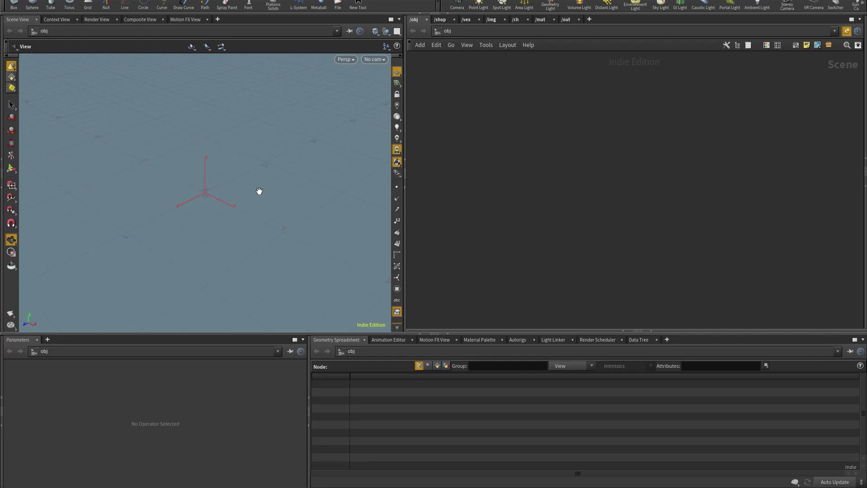
Step: Place a box at the origin with Axis Divisions set to 3
key("Tab")
type("box")
key("Return")
key("Return")
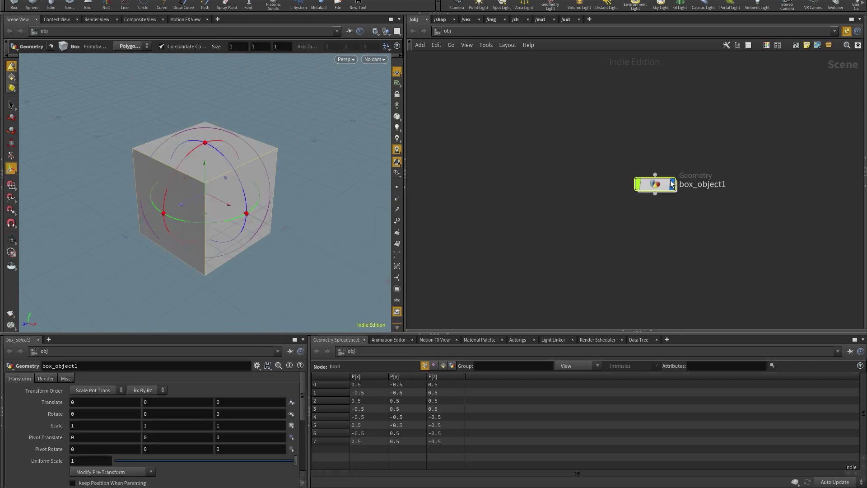
key("Escape")
key("Return")
middle_click_drag(45, 446, 59, 443)
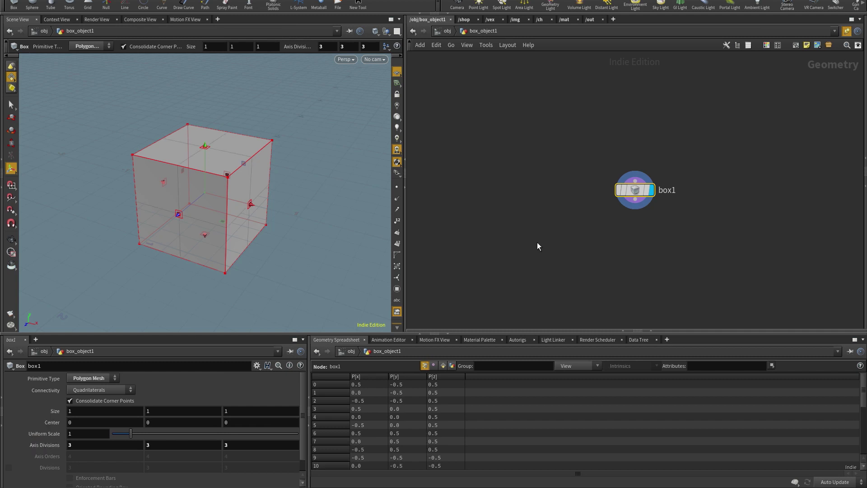
Step: Add a Copy and Transform node under box1, offsetting the second cube by 1 1 1
key("Tab")
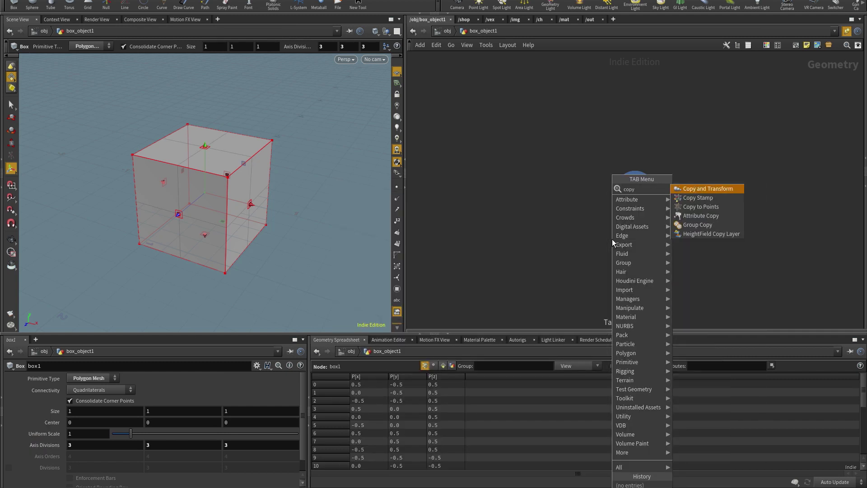
left_click(712, 187)
left_click(635, 222)
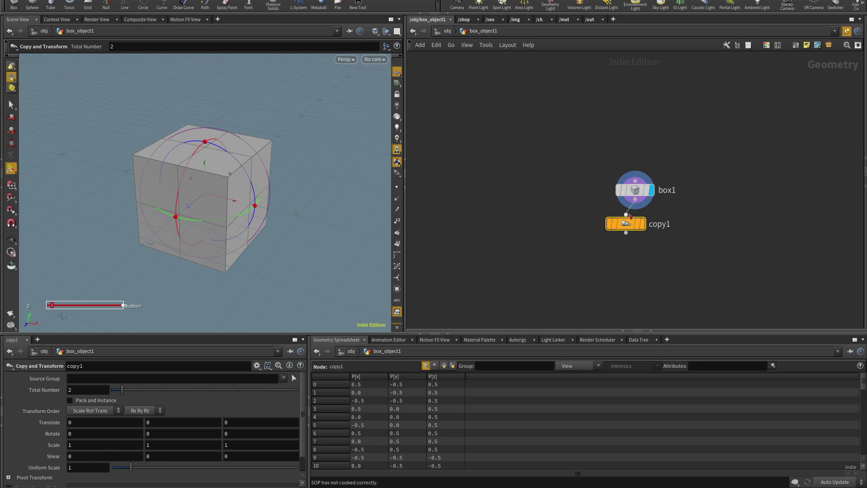
left_click(651, 222)
key("Escape")
left_click_drag(370, 255, 260, 258)
key("Return")
middle_click_drag(55, 422, 70, 405)
key("Escape")
left_click_drag(209, 253, 276, 230)
key("s")
scroll(526, 253, "up", 2)
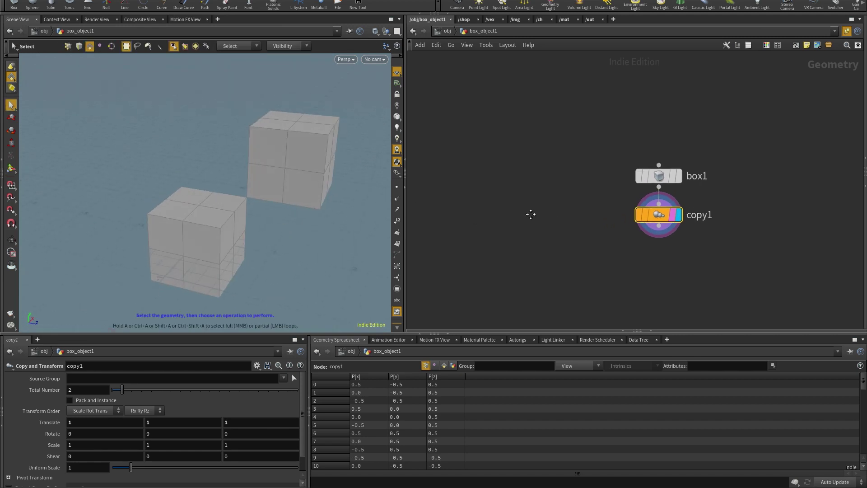
key("Tab")
Step: Add curve1 beside copy1, draw a bent five-point path, and display only it
type("tra")
key("Return")
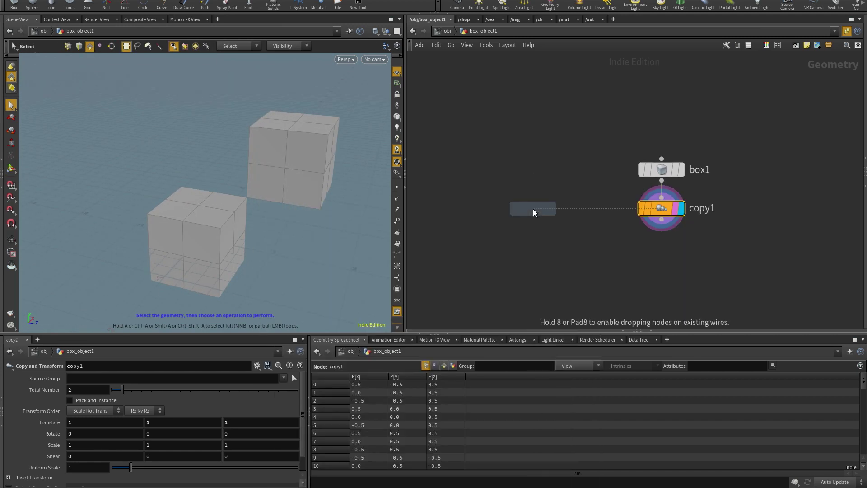
left_click(533, 209)
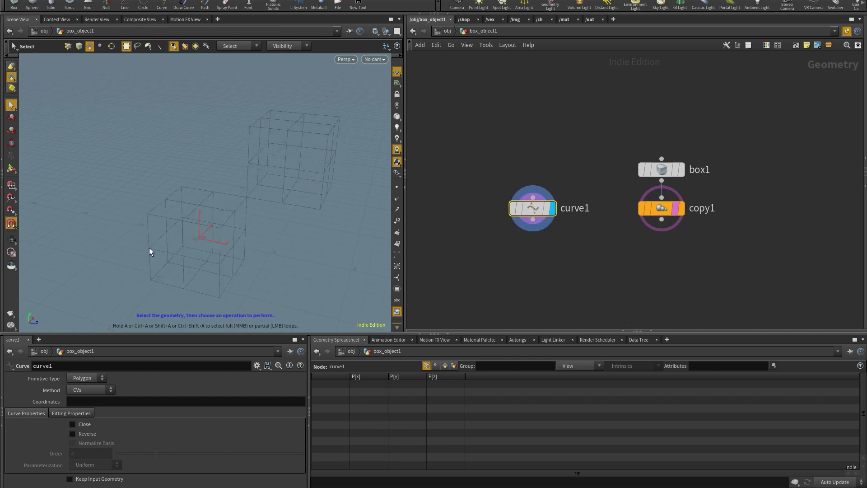
key("Return")
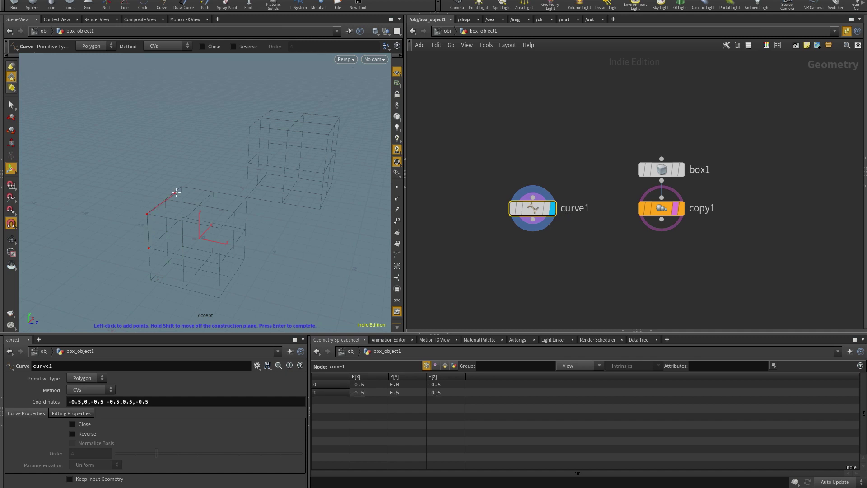
key("Return")
left_click(548, 208)
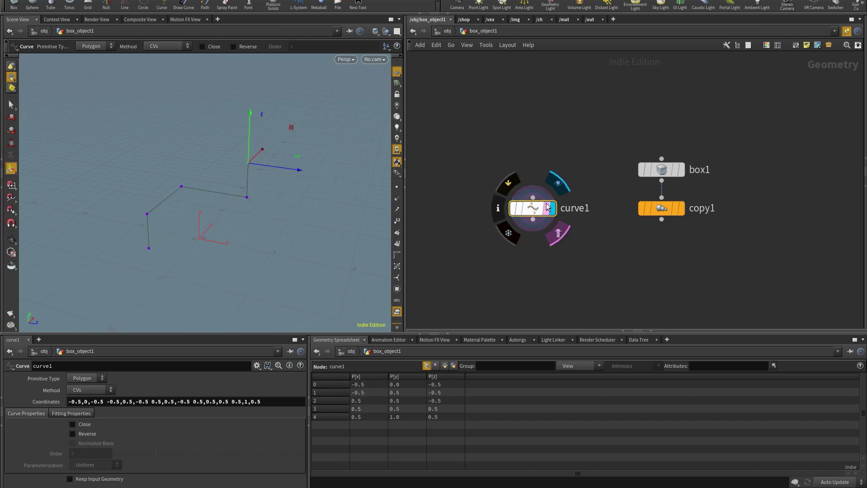
Step: Switch the viewport to an orthographic projection and orbit around the curve
key("Escape")
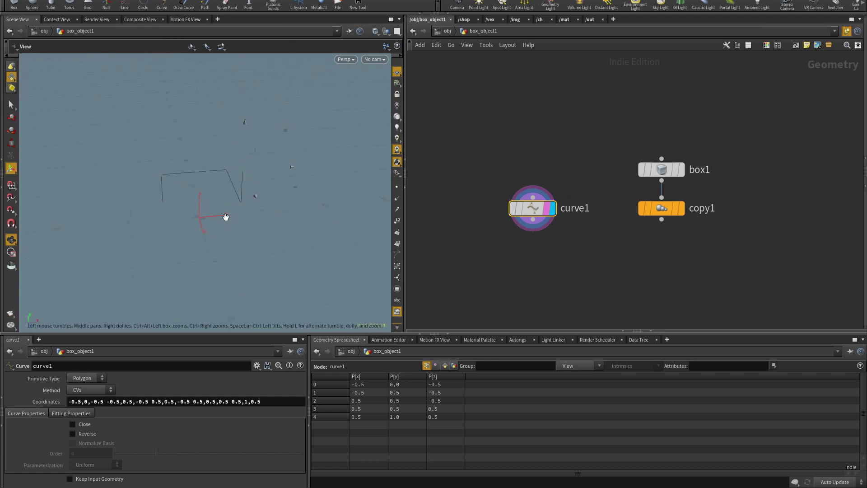
key("space+3")
left_click_drag(263, 224, 205, 231)
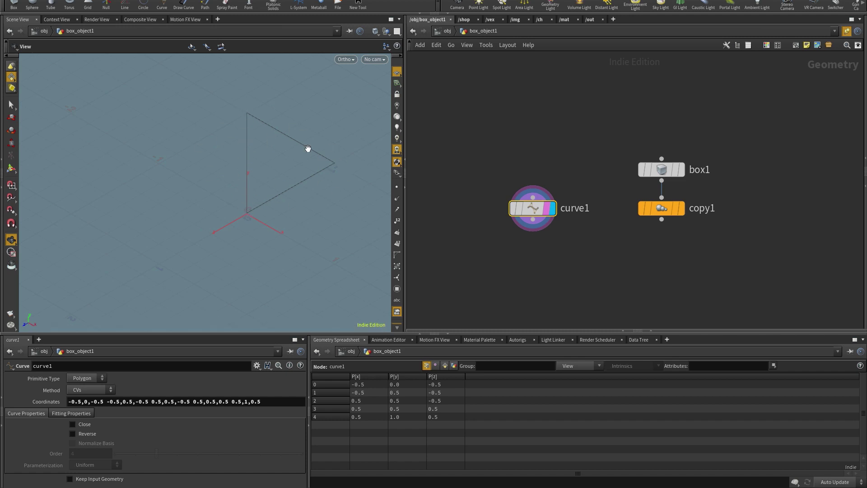
left_click_drag(220, 209, 175, 213)
left_click_drag(317, 171, 380, 247)
key("Tab")
Step: Place sweep1 below curve1 and wire curve1 into it
type("sweep")
key("Return")
left_click(532, 270)
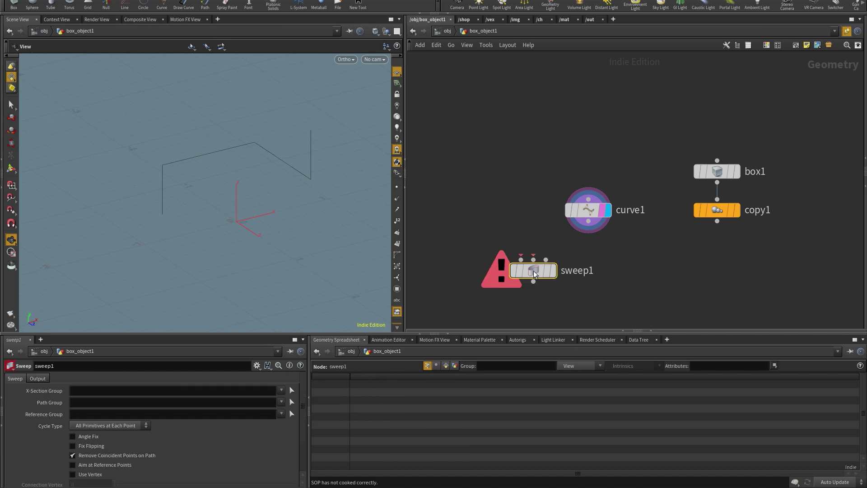
left_click_drag(588, 221, 529, 246)
left_click(534, 260)
middle_click_drag(457, 199, 514, 186)
Step: Add circle1 as sweep1's cross-section input and display the swept result
key("Tab")
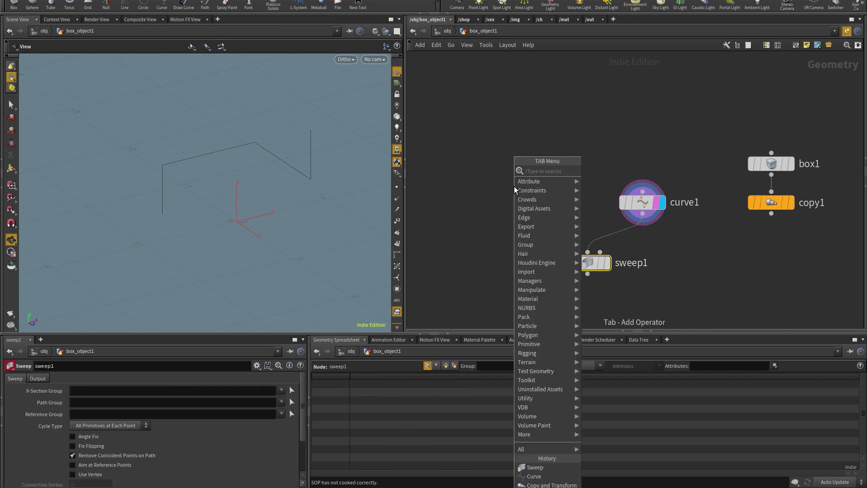
type("ci")
key("Return")
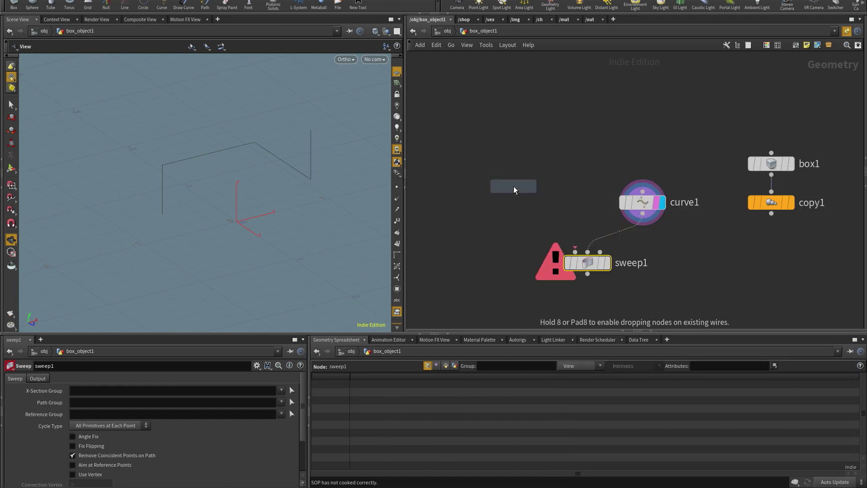
left_click(513, 186)
left_click_drag(513, 197, 575, 251)
left_click(529, 186)
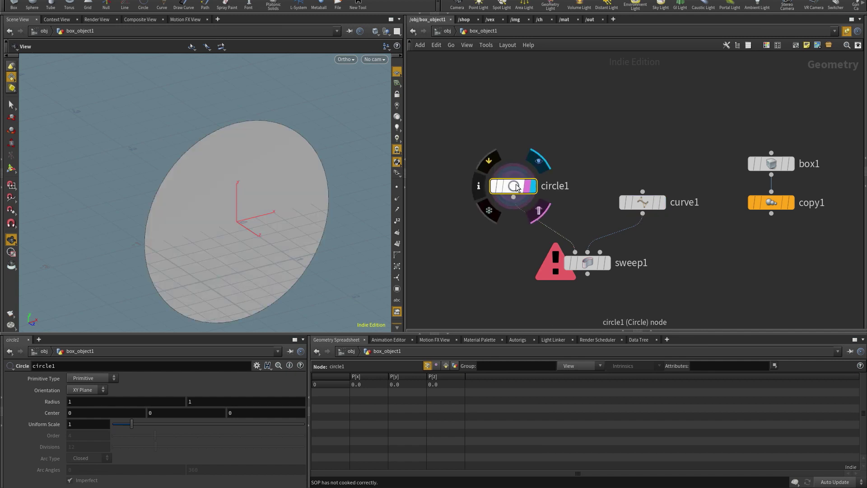
left_click(608, 264)
left_click_drag(263, 225, 314, 221)
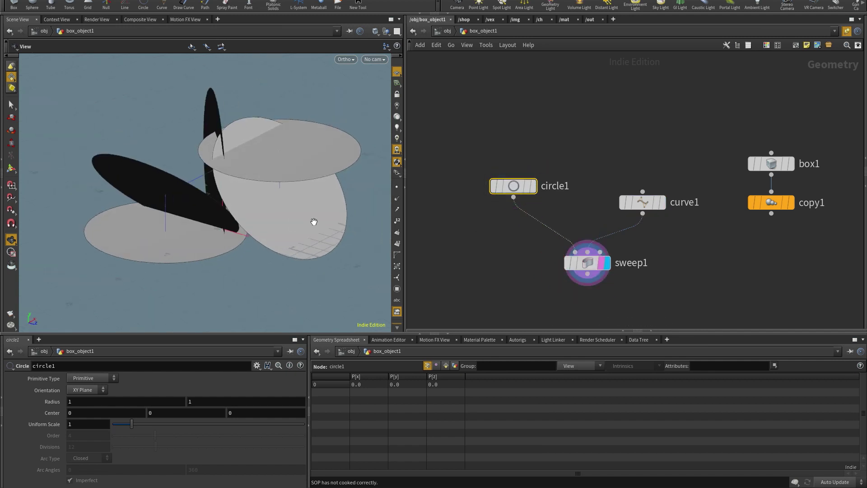
Step: Make circle1 a polygon with 4 divisions and uniform scale .2
left_click(92, 378)
left_click(90, 398)
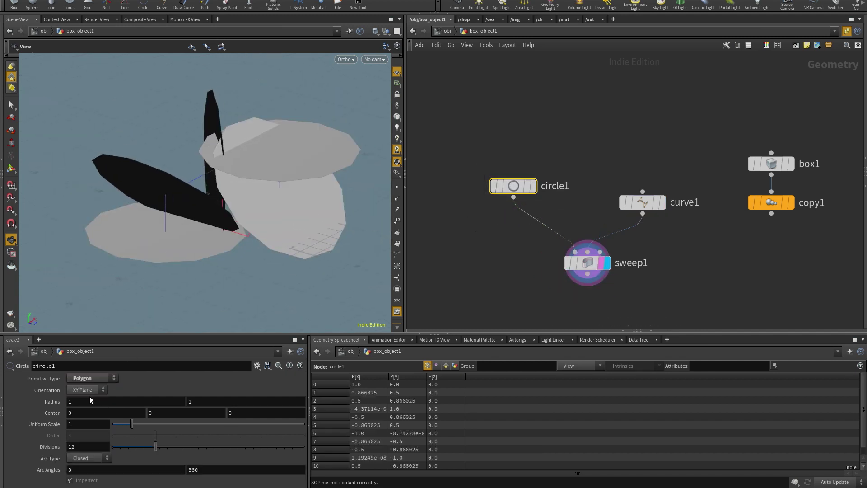
type("4")
key("Return")
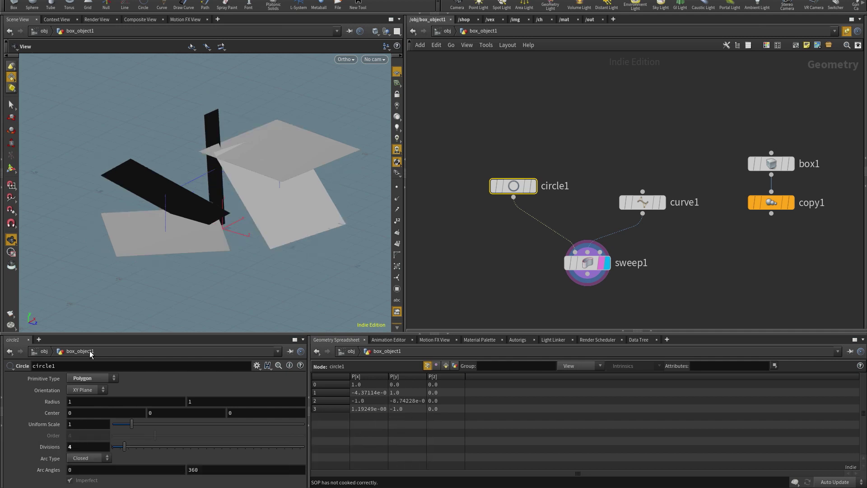
type(".2")
key("Return")
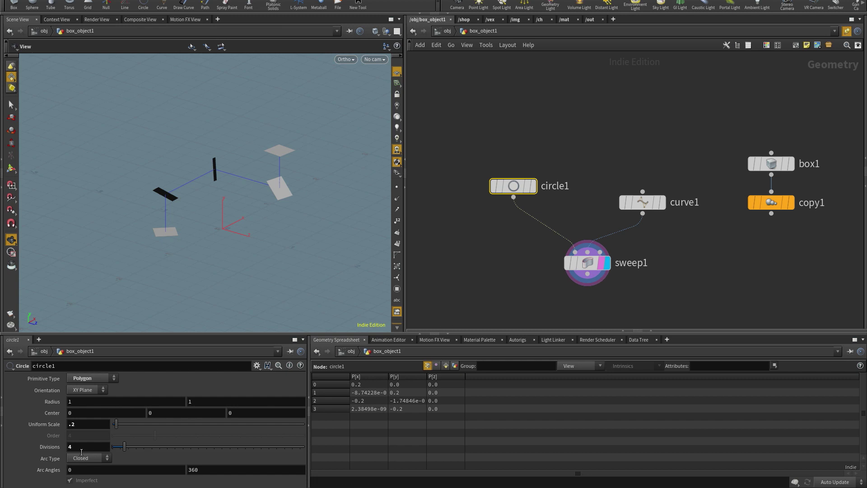
Step: Set circle1 to an Open Arc spanning 45 to 360+45 degrees
left_click(86, 458)
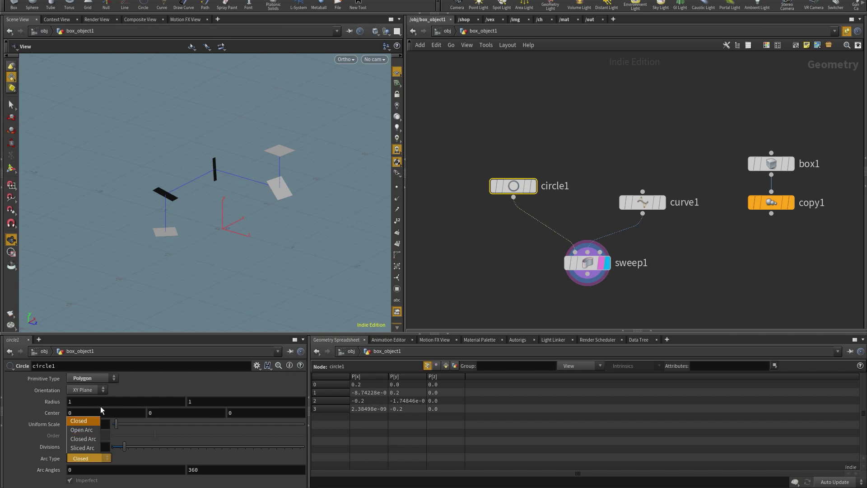
left_click(81, 430)
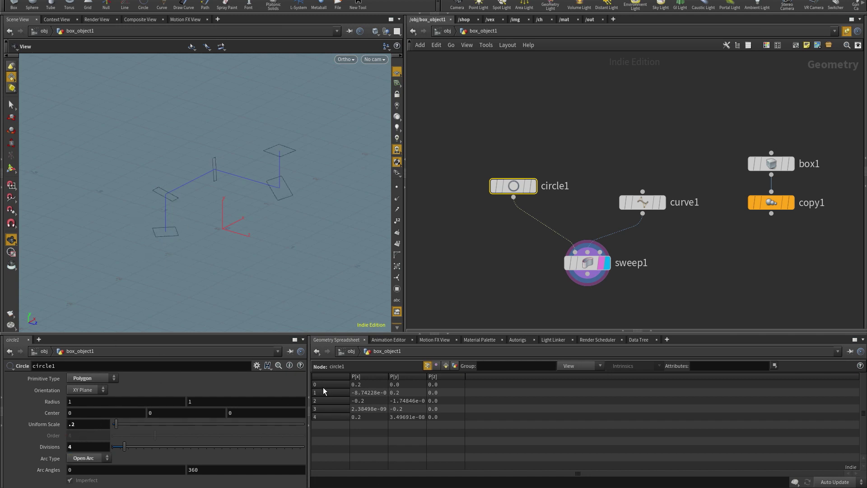
left_click_drag(198, 307, 255, 178)
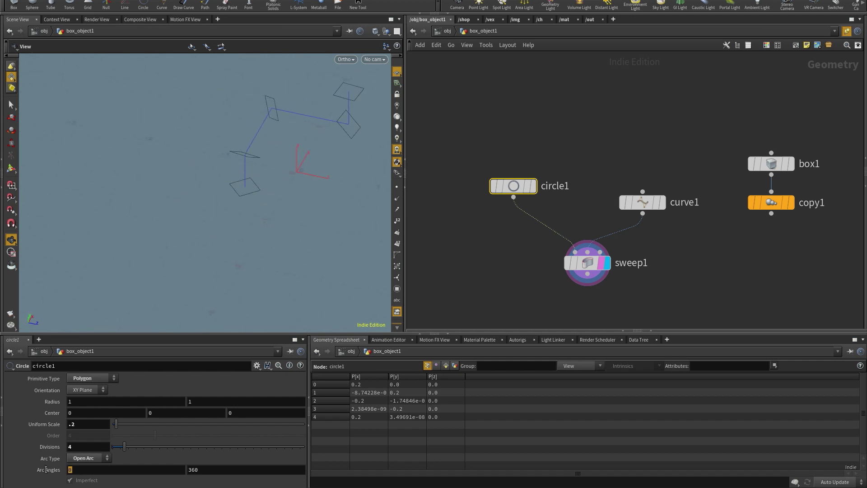
key("Return")
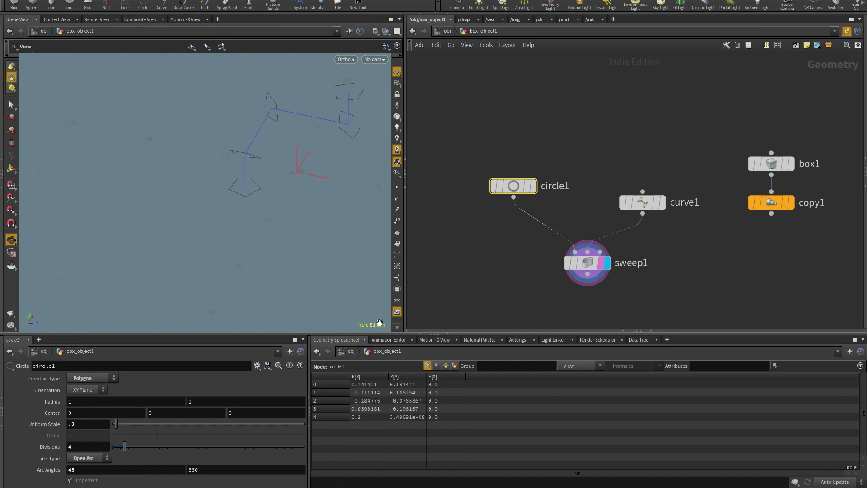
left_click(243, 467)
type("+45")
key("Return")
left_click_drag(248, 183, 316, 149)
Step: Set sweep1's skin output to Skin Unclosed, forming a square tube
left_click(605, 264)
left_click_drag(298, 239, 261, 198)
left_click(45, 378)
left_click(95, 425)
left_click(89, 442)
left_click_drag(306, 184, 244, 201)
Step: Rearrange curve1 and circle1 above sweep1 in the network
left_click(643, 214)
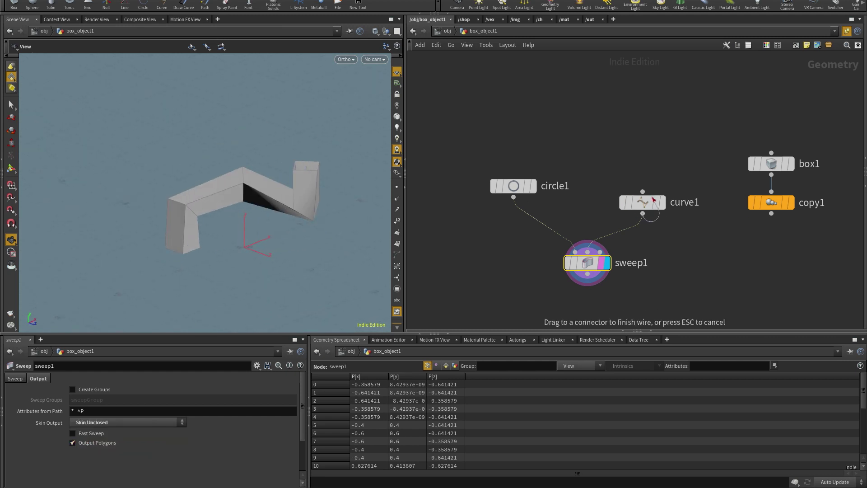
left_click_drag(621, 210, 627, 193)
left_click_drag(513, 186, 491, 186)
left_click_drag(294, 177, 290, 164)
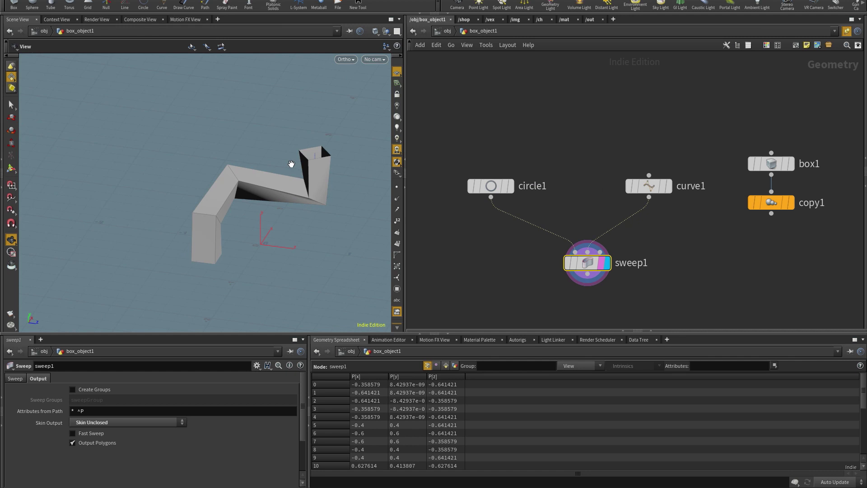
Step: Insert a PolyBevel between curve1 and sweep1 with Group Type set to Points
key("Tab")
type("be")
left_click(788, 197)
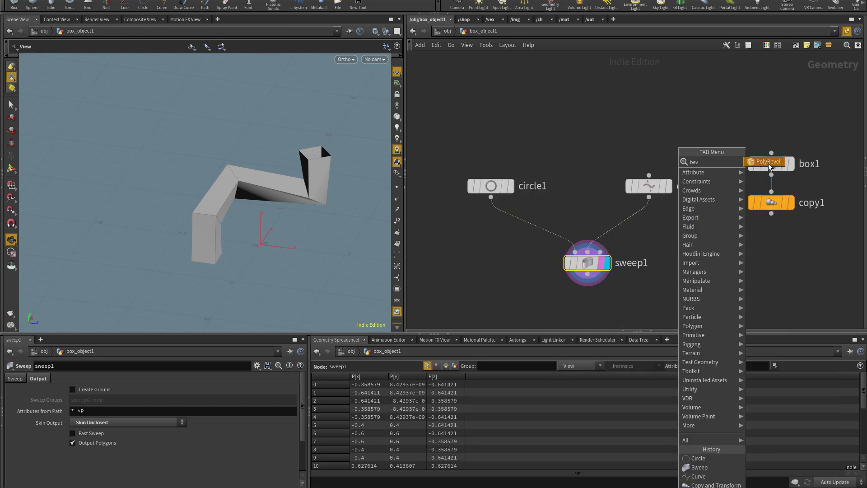
left_click(637, 219)
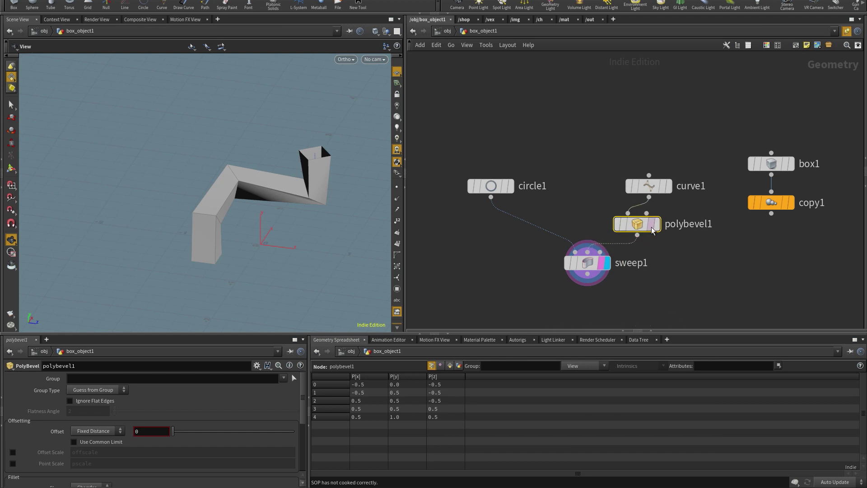
left_click(97, 389)
left_click(95, 408)
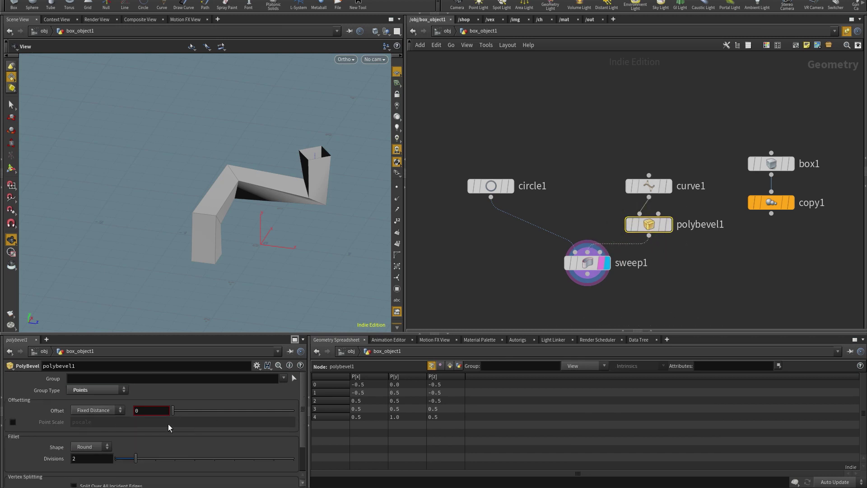
Step: Set the bevel Offset to .25 and Divisions to 16 for smoothly rounded corners
left_click_drag(172, 410, 201, 410)
double_click(151, 410)
type(".25")
key("Return")
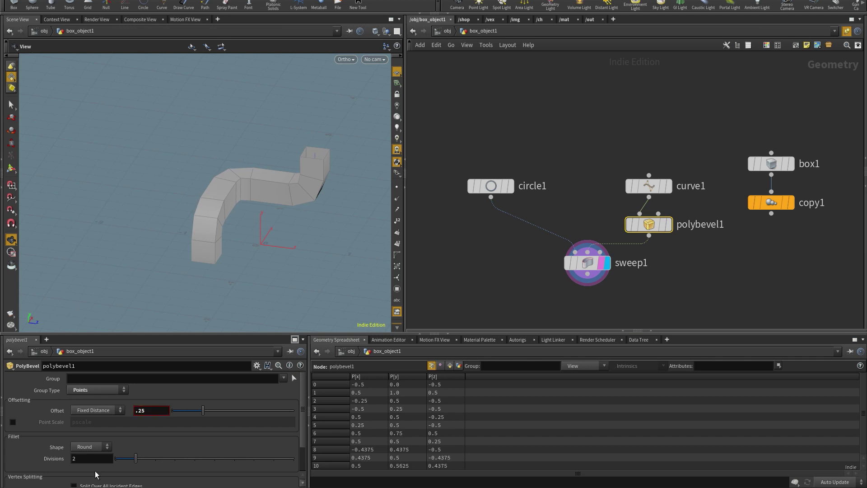
left_click(91, 458)
type("16")
key("Return")
left_click_drag(287, 271, 251, 160)
key("s")
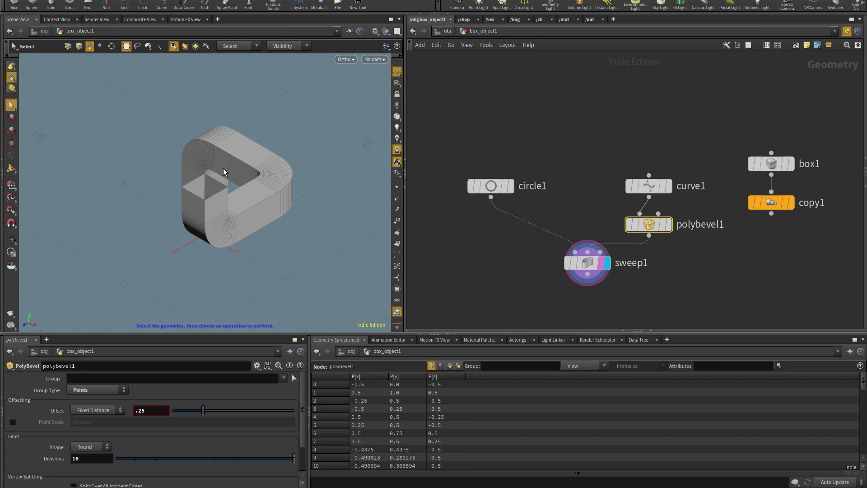
key("Escape")
mouse_move(203, 258)
left_mouse_down()
mouse_move(252, 212)
mouse_move(204, 256)
left_mouse_up()
key("s")
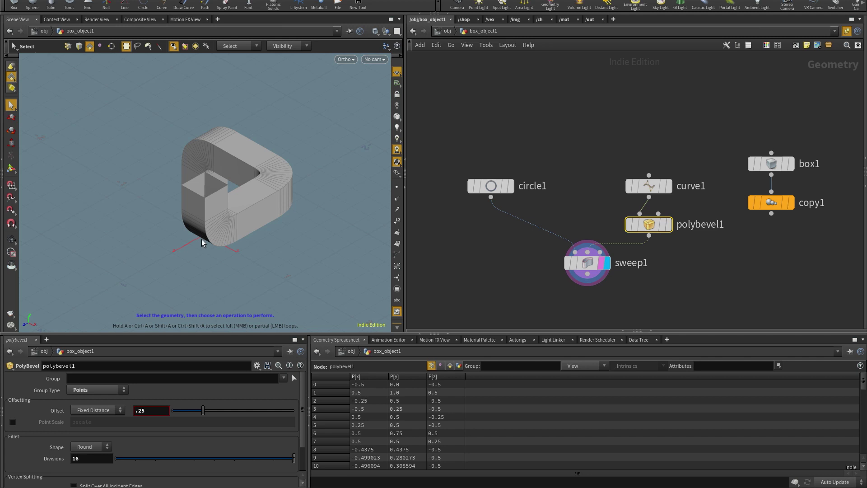
Step: Tidy the network, moving the box and copy nodes aside and curve1 beside the bevel
left_click(649, 186, "shift")
left_click_drag(656, 231, 626, 192)
middle_click_drag(626, 192, 571, 186)
left_click(712, 159)
left_click_drag(711, 159, 816, 108, "shift")
left_click_drag(563, 145, 637, 146)
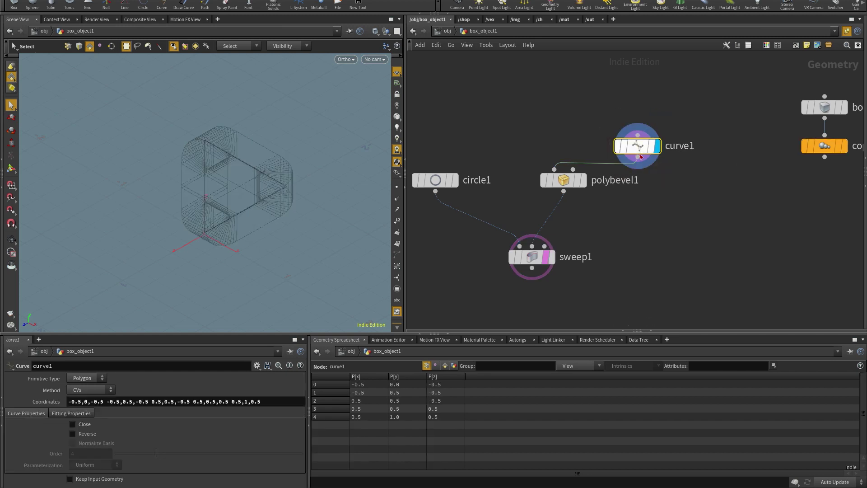
Step: Add blast1 off curve1 deleting points 0 and 4, leaving three corner points
key("Tab")
type("blast")
key("Return")
left_click(683, 207)
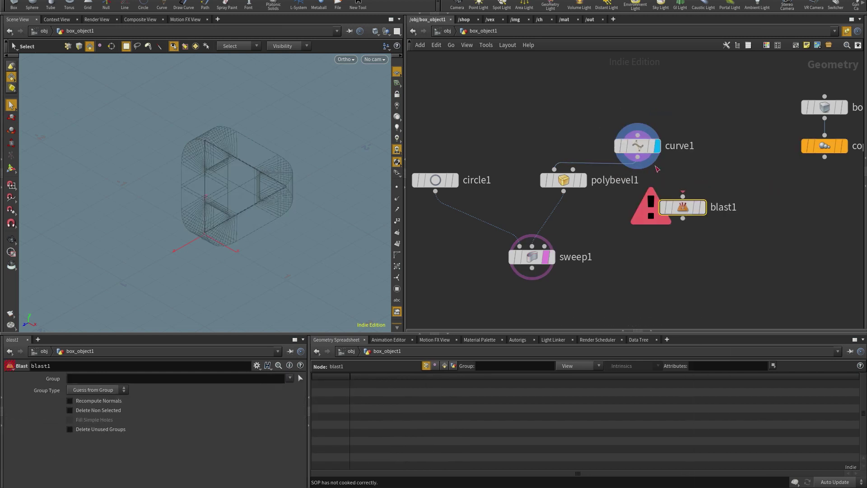
left_click_drag(687, 209, 672, 187)
left_click(687, 185)
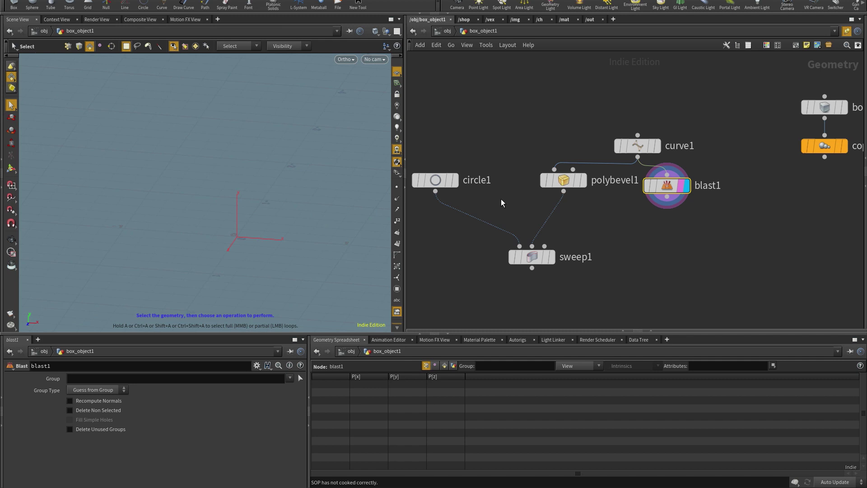
left_click(657, 146)
key("Escape")
key("Return")
key("Return")
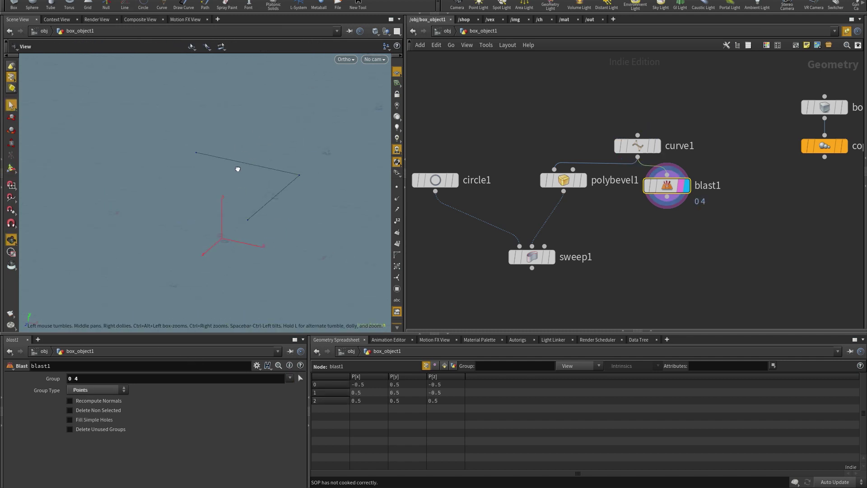
mouse_move(244, 145)
left_mouse_down()
mouse_move(230, 157)
mouse_move(257, 155)
left_mouse_up()
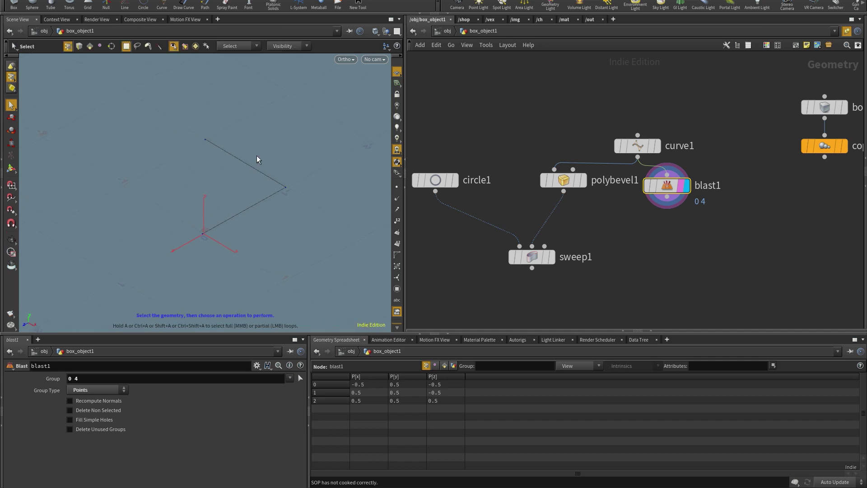
key("Tab")
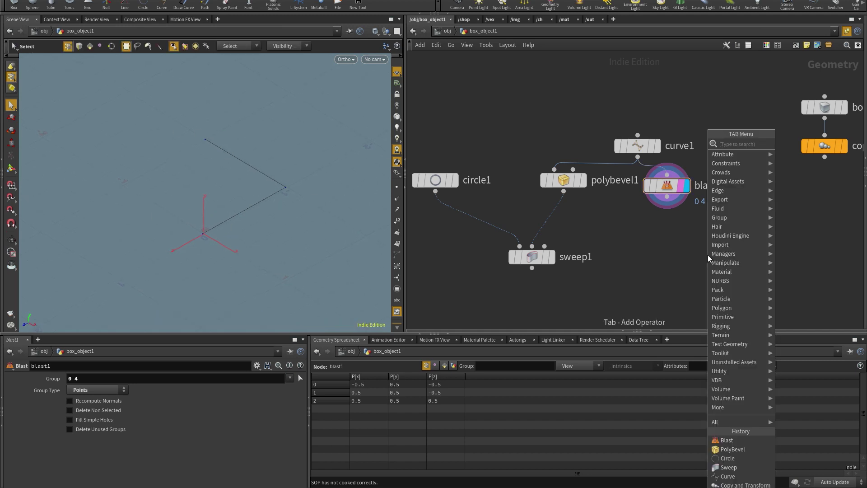
Step: Add primitive1 below blast1 with transformation enabled and Scale set to 0
type("pri")
key("Return")
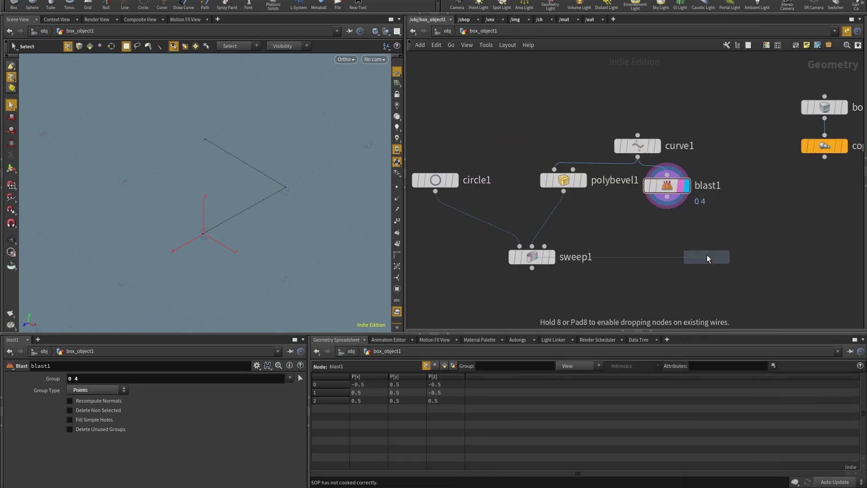
left_click(681, 225)
left_click(685, 224)
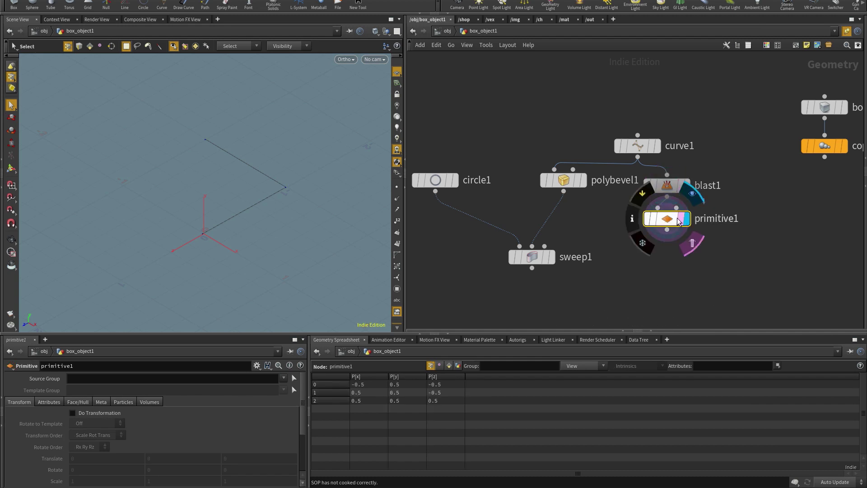
middle_click_drag(56, 481, 203, 272)
Step: Show point markers and template curve1 to check the collapsed corner points
left_click(397, 186)
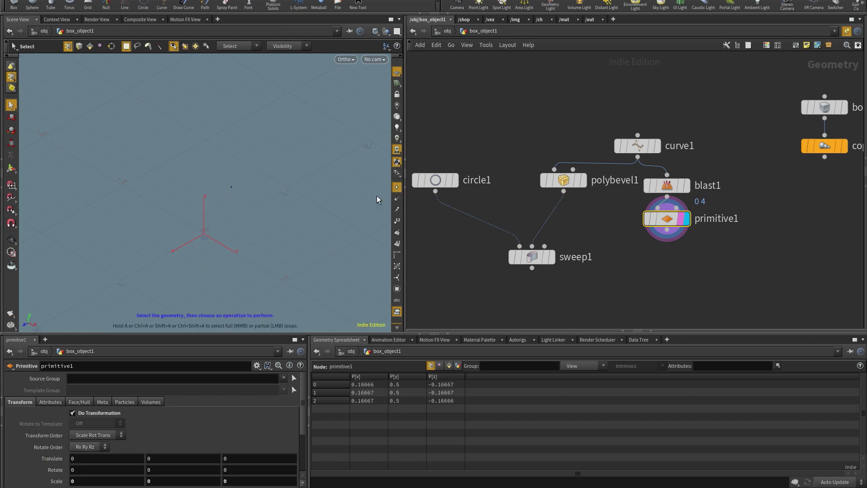
left_click(651, 146)
key("Escape")
key("s")
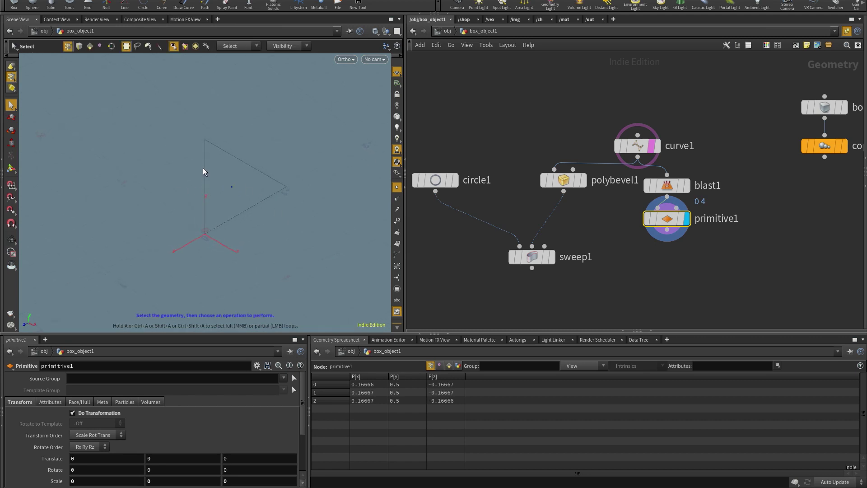
key("Escape")
left_click_drag(312, 192, 263, 160)
Step: Add attribwrangle1 below sweep1, fed by sweep1 and primitive1 as second input
left_click(551, 257)
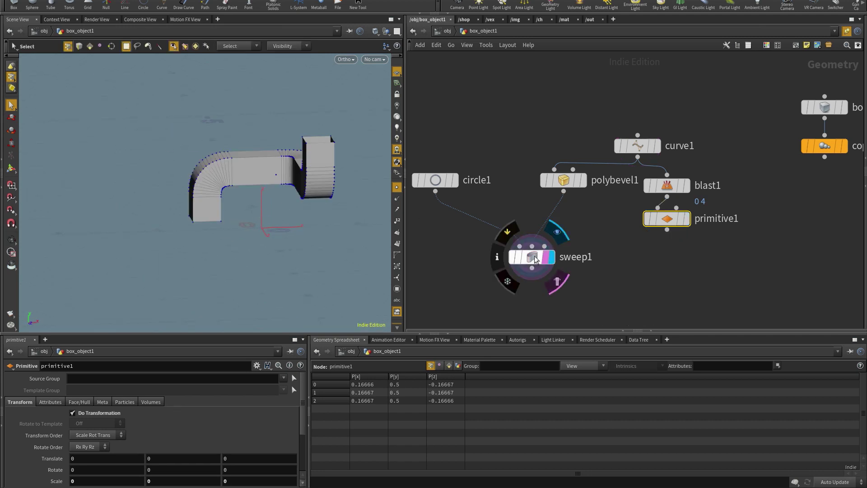
left_click(532, 256)
left_click_drag(257, 235, 473, 269)
key("Tab")
type("wrangle")
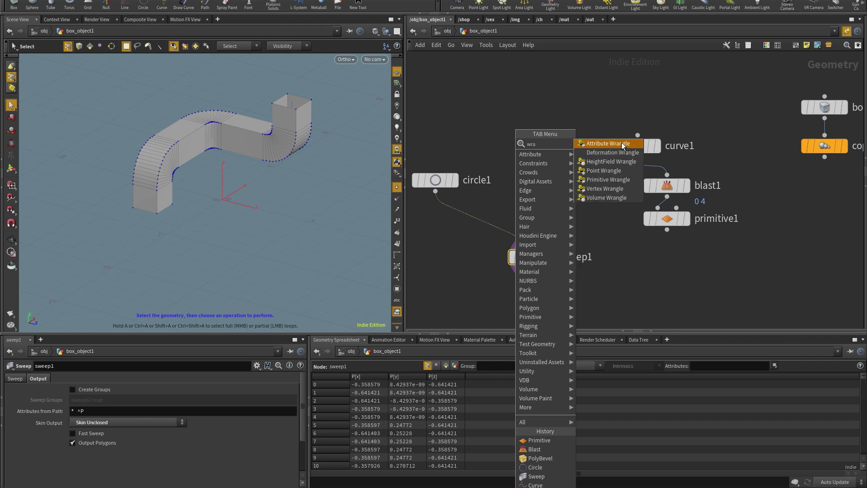
key("Return")
left_click(530, 298)
left_click_drag(539, 212, 526, 232)
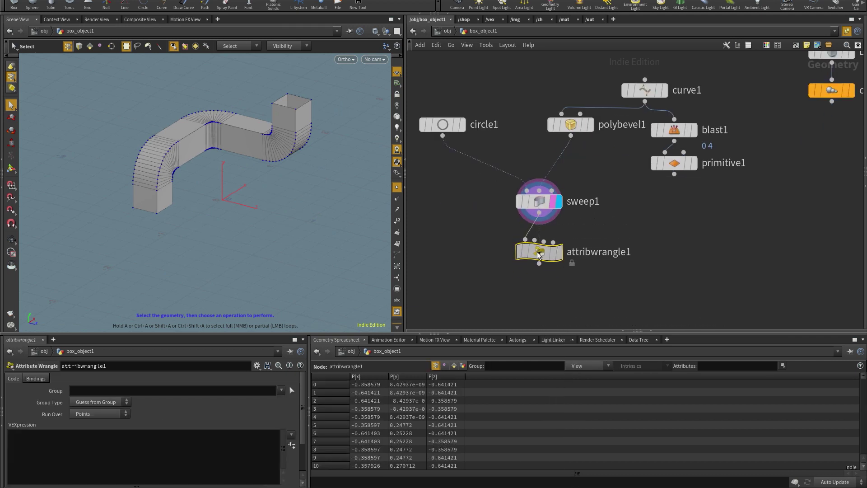
left_click_drag(675, 174, 534, 243)
Step: Enter '@P -= point(1,"P",0);' in the wrangle's VEXpression and inspect the recentred tube
left_click(172, 458)
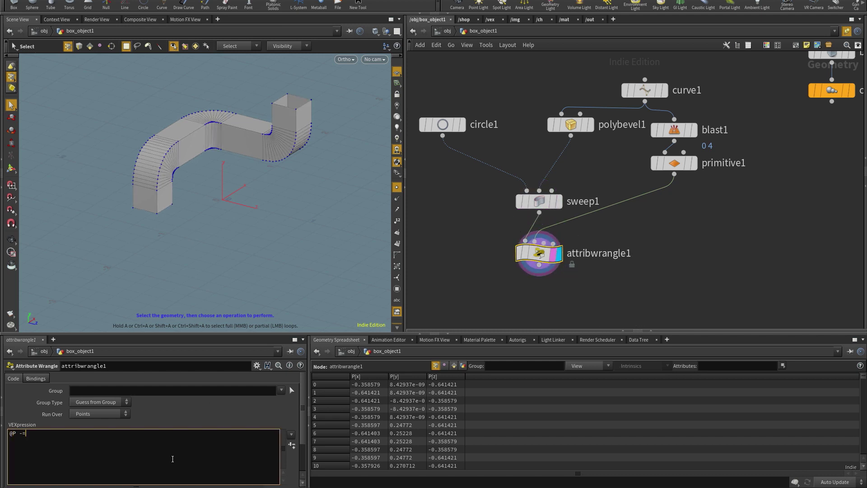
type("@P -= point")
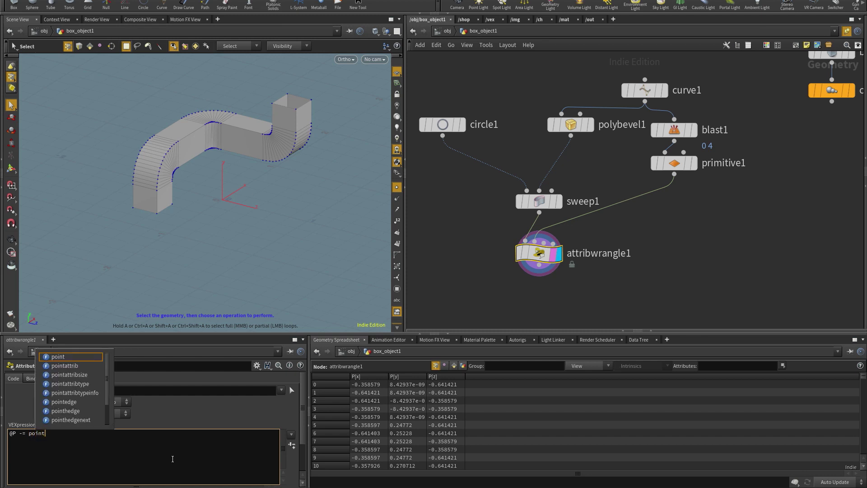
type("(1,\"P\",0")
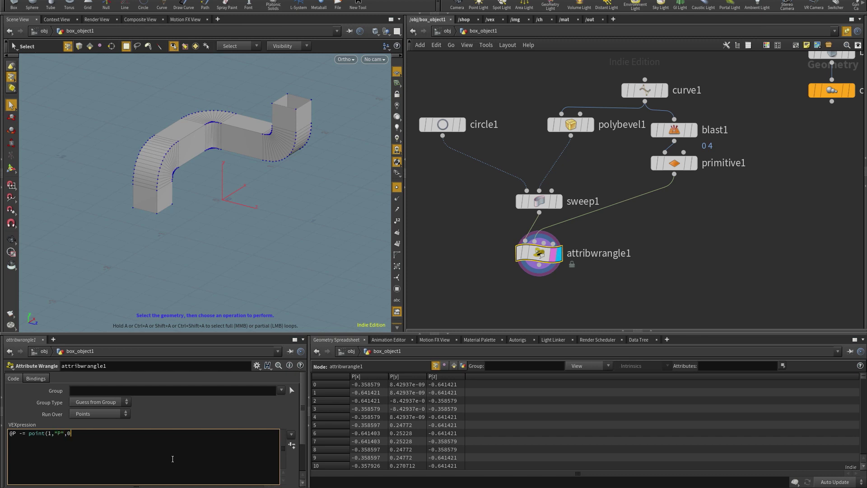
type(";")
key("Escape")
left_click_drag(243, 280, 243, 184)
key("s")
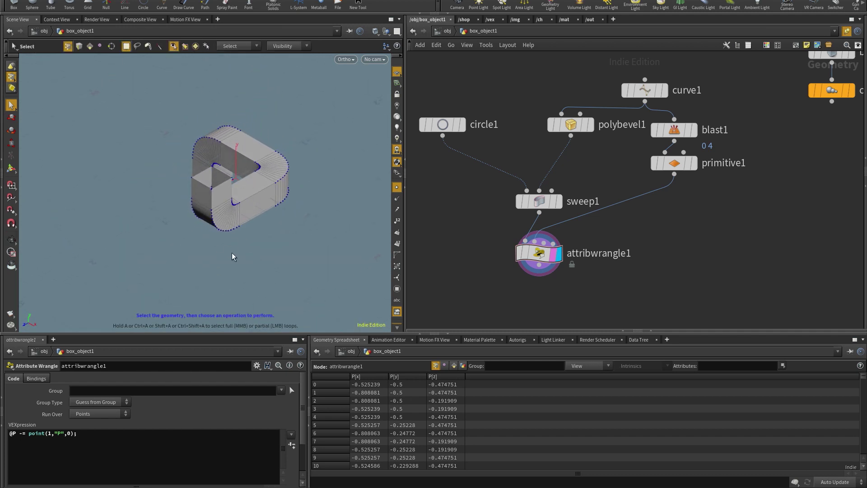
key("Escape")
left_click_drag(231, 236, 226, 162)
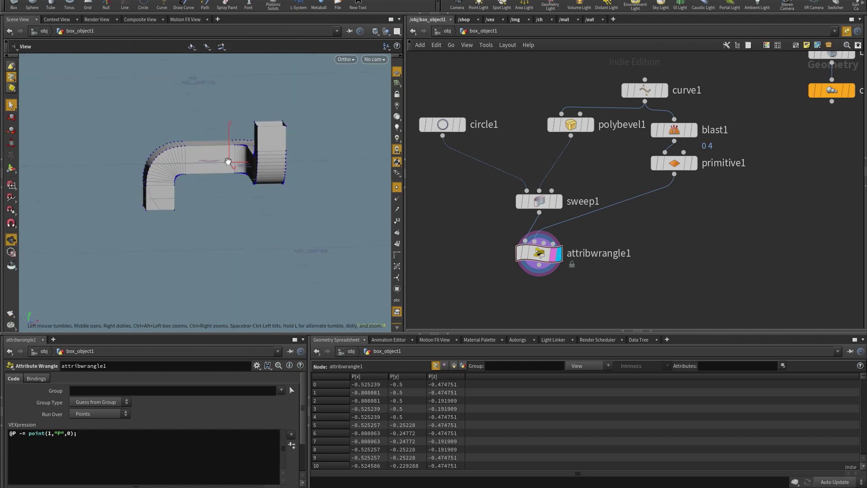
mouse_move(265, 220)
left_mouse_down()
mouse_move(236, 234)
mouse_move(223, 230)
mouse_move(228, 209)
mouse_move(318, 211)
mouse_move(240, 189)
mouse_move(221, 213)
mouse_move(145, 234)
mouse_move(212, 217)
mouse_move(226, 189)
mouse_move(219, 206)
mouse_move(258, 196)
left_mouse_up()
key("s")
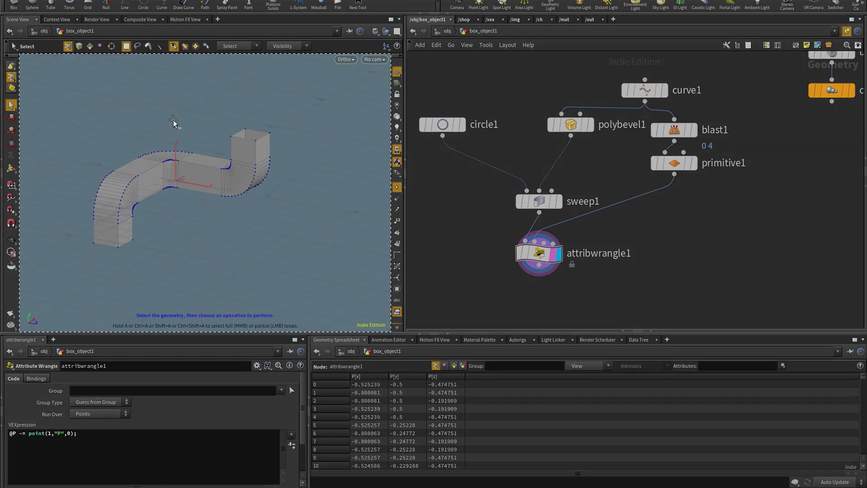
mouse_move(177, 181)
left_mouse_down()
mouse_move(247, 92)
mouse_move(264, 85)
mouse_move(252, 92)
mouse_move(264, 66)
mouse_move(295, 82)
left_mouse_up()
left_click_drag(309, 81, 306, 88)
left_click_drag(322, 64, 325, 84)
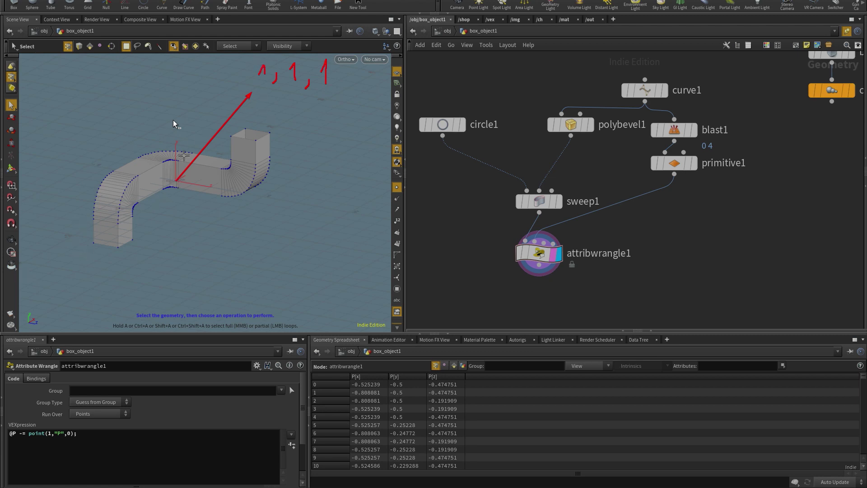
mouse_move(174, 180)
left_mouse_down()
mouse_move(271, 188)
mouse_move(274, 199)
mouse_move(256, 198)
left_mouse_up()
mouse_move(239, 212)
left_mouse_down()
mouse_move(233, 221)
mouse_move(240, 213)
mouse_move(252, 235)
left_mouse_up()
mouse_move(271, 210)
left_mouse_down()
mouse_move(269, 228)
mouse_move(278, 218)
mouse_move(286, 229)
mouse_move(308, 202)
mouse_move(307, 226)
left_mouse_up()
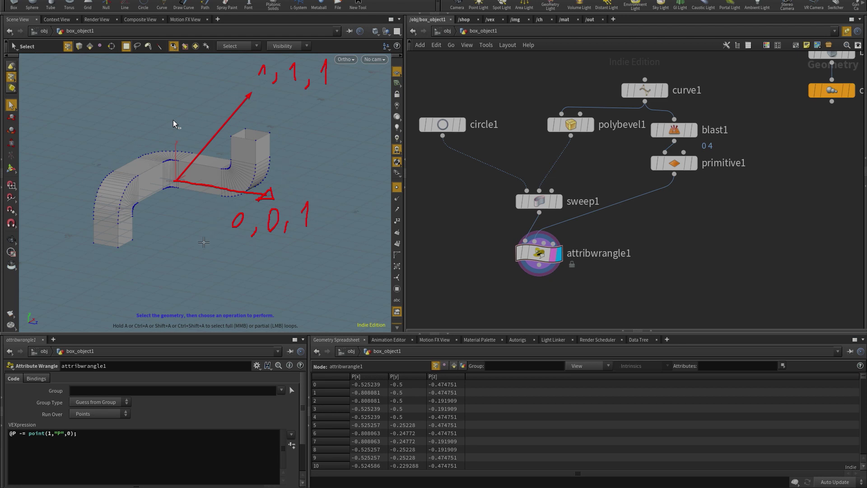
mouse_move(250, 199)
left_mouse_down()
mouse_move(308, 189)
mouse_move(250, 200)
mouse_move(331, 210)
left_mouse_up()
left_click_drag(279, 194, 187, 213)
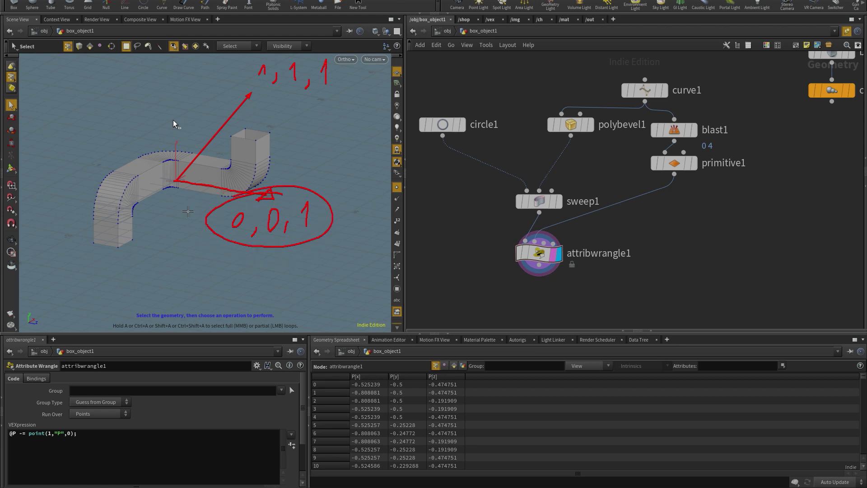
mouse_move(252, 252)
left_mouse_down()
mouse_move(253, 263)
mouse_move(291, 263)
left_mouse_up()
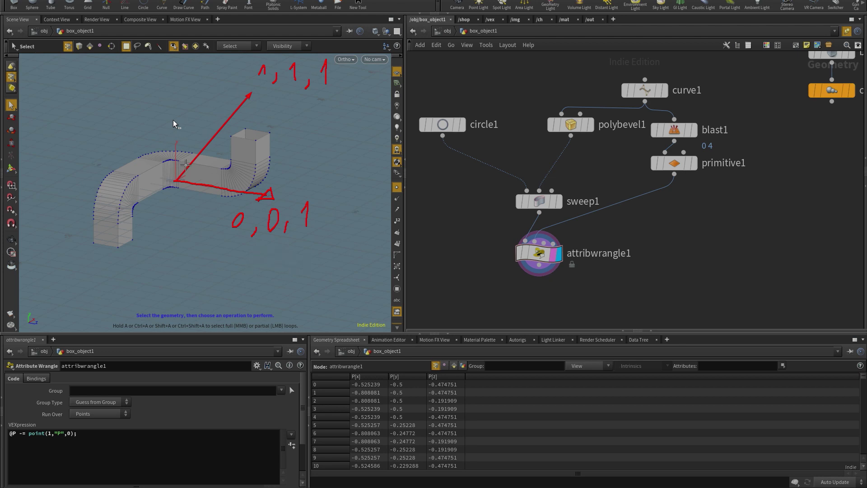
mouse_move(323, 68)
left_mouse_down()
mouse_move(311, 53)
mouse_move(264, 57)
left_mouse_up()
mouse_move(175, 181)
left_mouse_down()
mouse_move(156, 195)
mouse_move(180, 186)
left_mouse_up()
mouse_move(175, 80)
left_mouse_down()
mouse_move(174, 94)
mouse_move(194, 77)
mouse_move(196, 102)
left_mouse_up()
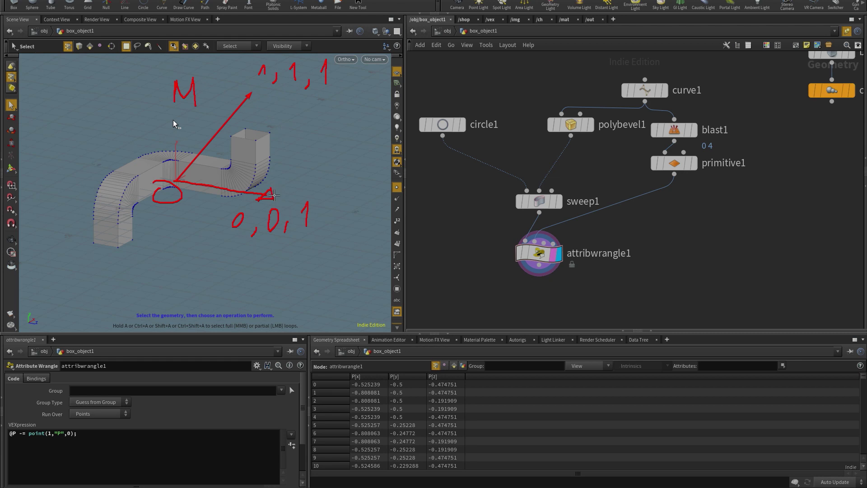
mouse_move(281, 199)
left_mouse_down()
mouse_move(281, 128)
mouse_move(263, 103)
mouse_move(253, 117)
mouse_move(254, 97)
mouse_move(253, 113)
mouse_move(261, 102)
left_mouse_up()
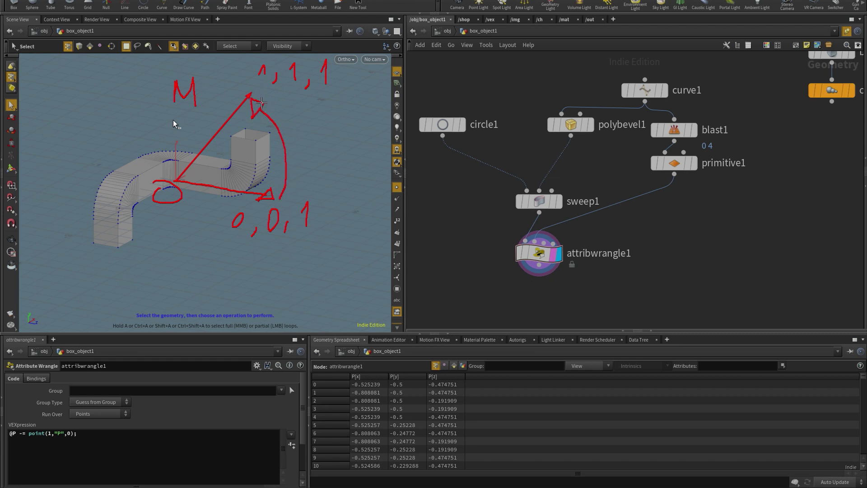
left_click_drag(316, 45, 273, 52)
mouse_move(274, 96)
left_mouse_down()
mouse_move(302, 113)
mouse_move(311, 192)
mouse_move(303, 184)
mouse_move(320, 186)
left_mouse_up()
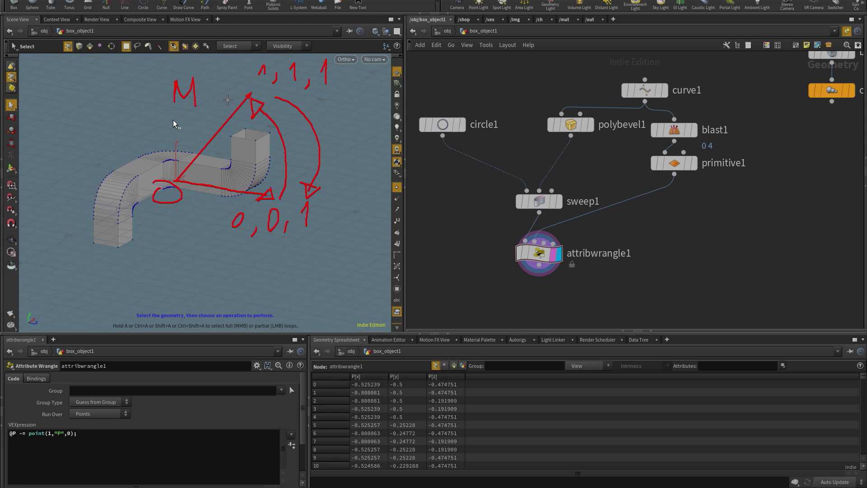
mouse_move(331, 134)
left_mouse_down()
mouse_move(351, 109)
mouse_move(356, 133)
left_mouse_up()
left_click_drag(369, 99, 371, 121)
Step: Add 'matrix align = lookat({0,0,0}, {1,1,1});' and '@P *= invert(align);' to the wrangle
left_click(537, 246)
left_click(115, 465)
type("matrix aligh")
type(" = look")
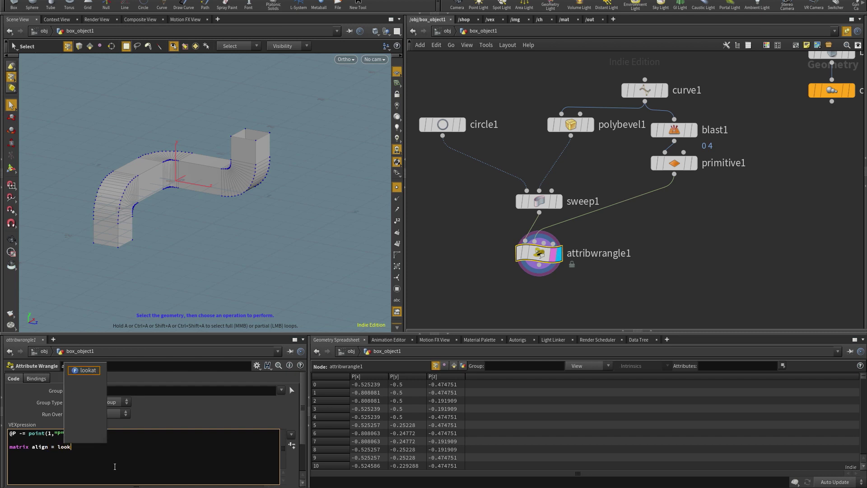
type("at(")
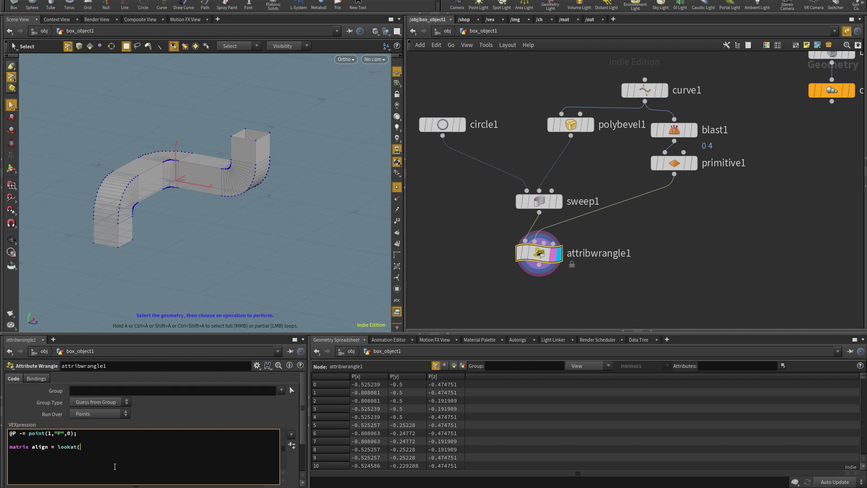
type("{0,0,")
type("0")
type(", ")
type("{")
type("1,1,")
type("1});")
type("invert/(")
key("BackSpace")
key("BackSpace")
type("(align);")
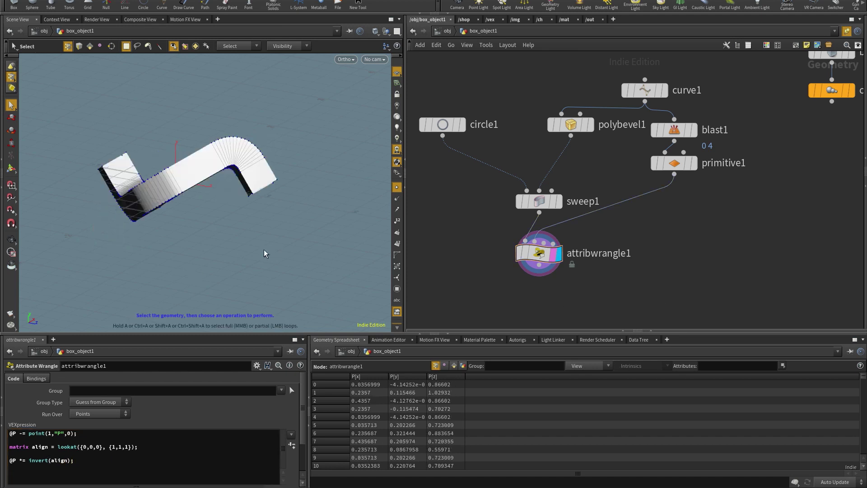
left_click(353, 61)
Step: Switch the viewport to the Front view of the tube
mouse_move(398, 78)
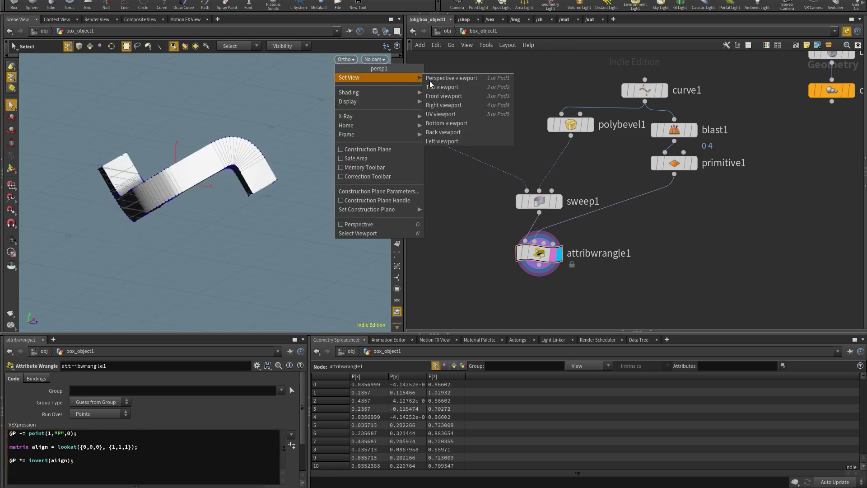
left_click(451, 96)
key("Escape")
key("s")
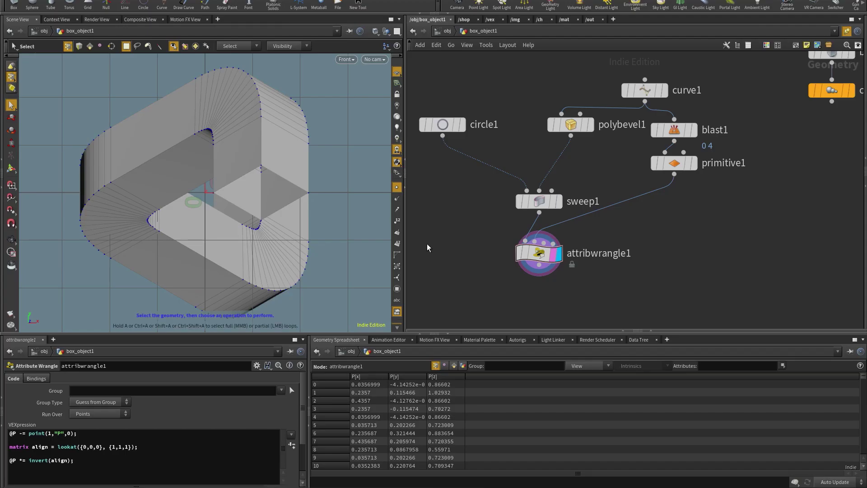
Step: Change the lookat target to {1,1,1}*-1 and orbit to see the flipped pipe
left_click(131, 446)
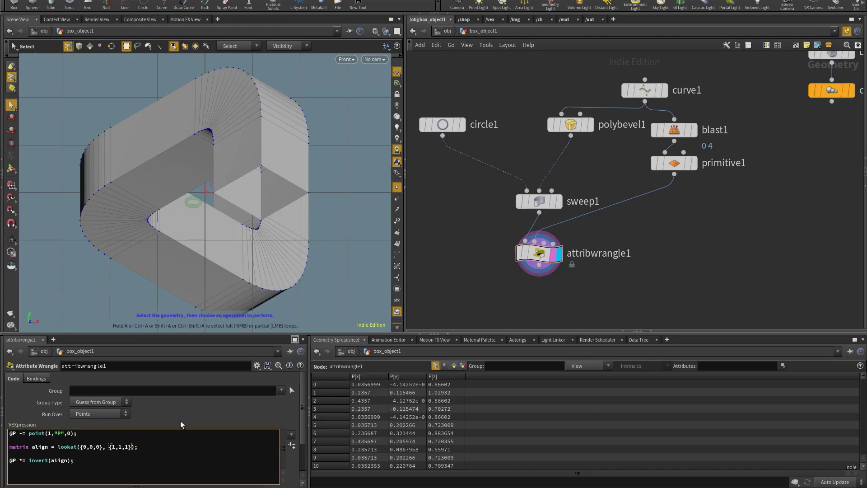
type("*-1")
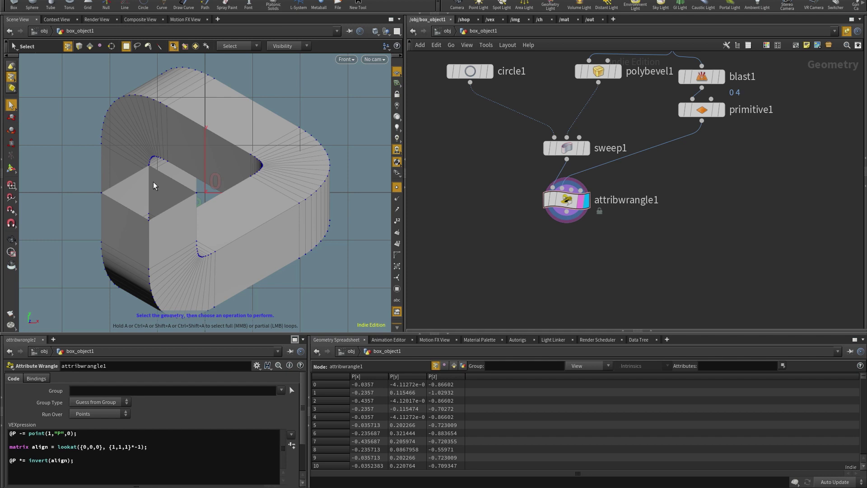
key("Escape")
left_click_drag(271, 210, 329, 177)
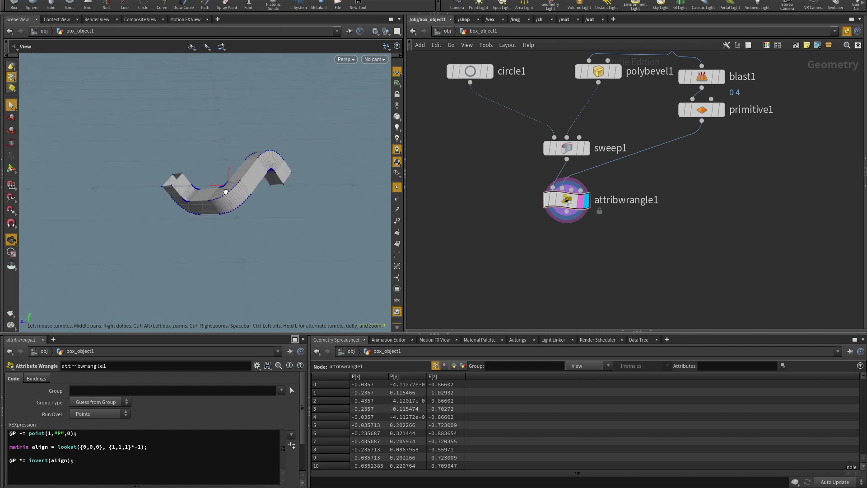
key("s")
key("Escape")
left_click_drag(258, 181, 315, 227)
key("Tab")
Step: Add a Delete node wired and displayed below attribwrangle1
type("delete")
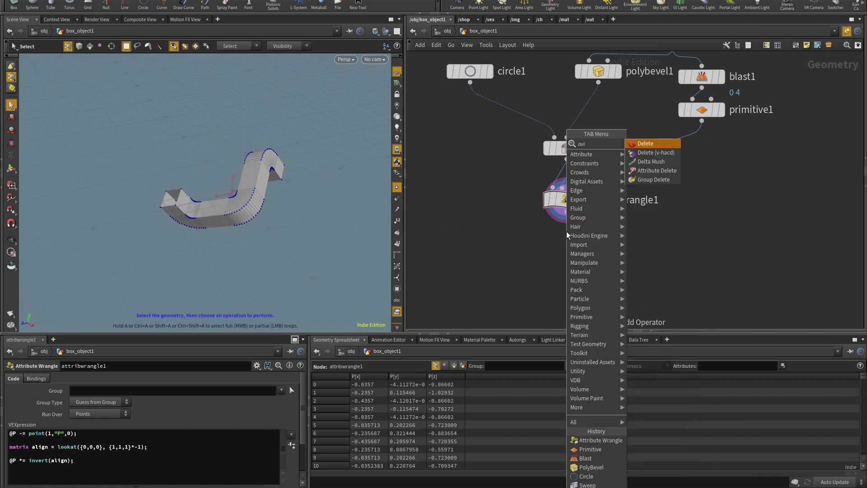
key("Return")
left_click(565, 233)
left_click(567, 221)
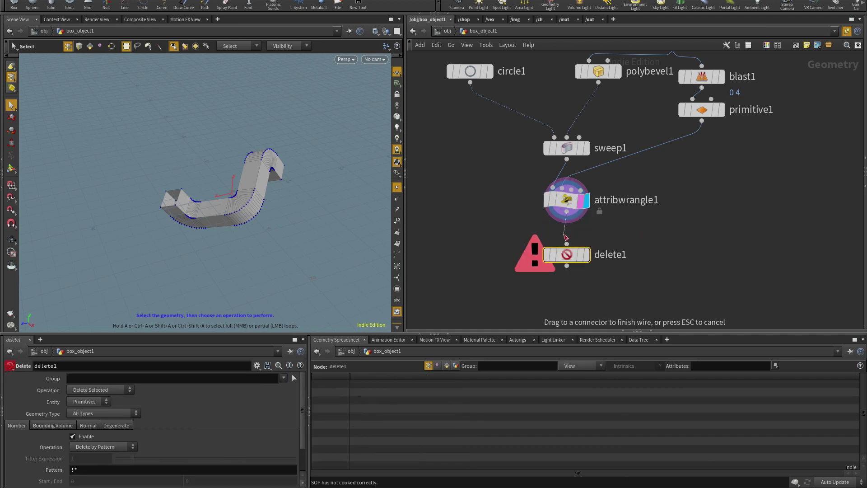
left_click(566, 211)
left_click_drag(552, 241, 552, 264)
Step: Disable number-based deletion and delete by Normal with a 90° spread angle
left_click(73, 436)
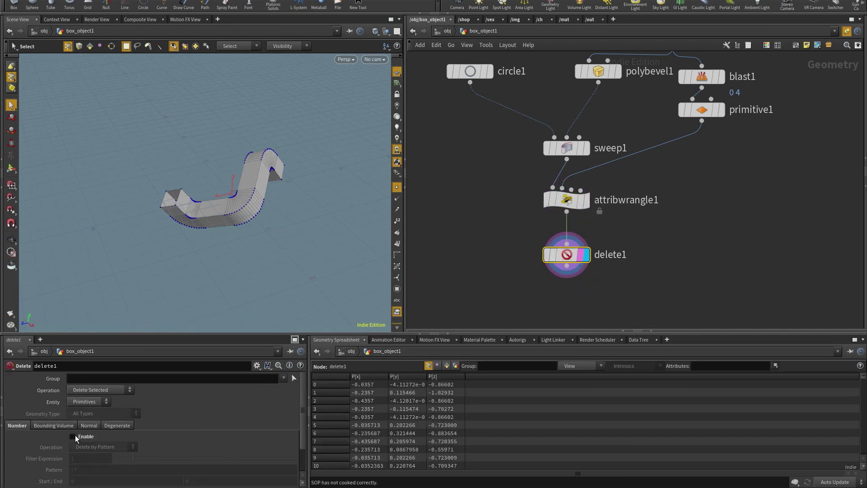
left_click(89, 425)
left_click(73, 436)
left_click(86, 458)
type("90")
key("Return")
Step: Orbit the trimmed pipe, then set the viewport to the Front view
key("Escape")
left_click_drag(226, 276, 239, 232)
key("s")
key("Escape")
key("s")
left_click(346, 59)
mouse_move(384, 78)
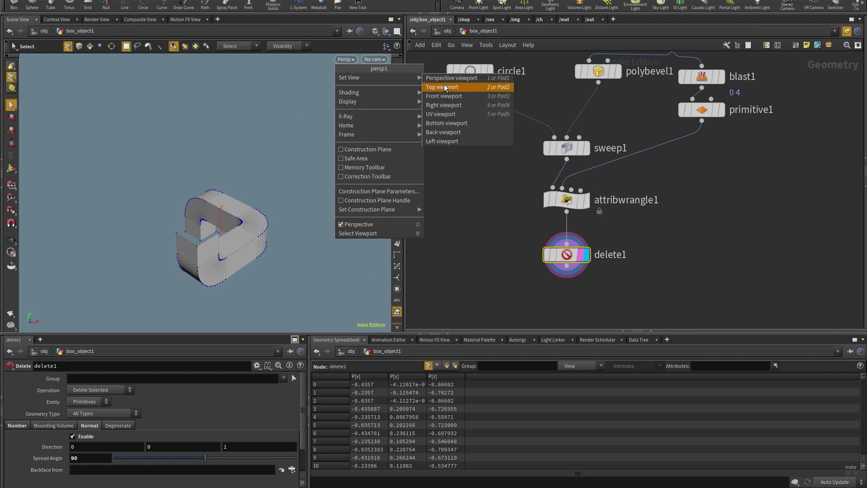
left_click(451, 94)
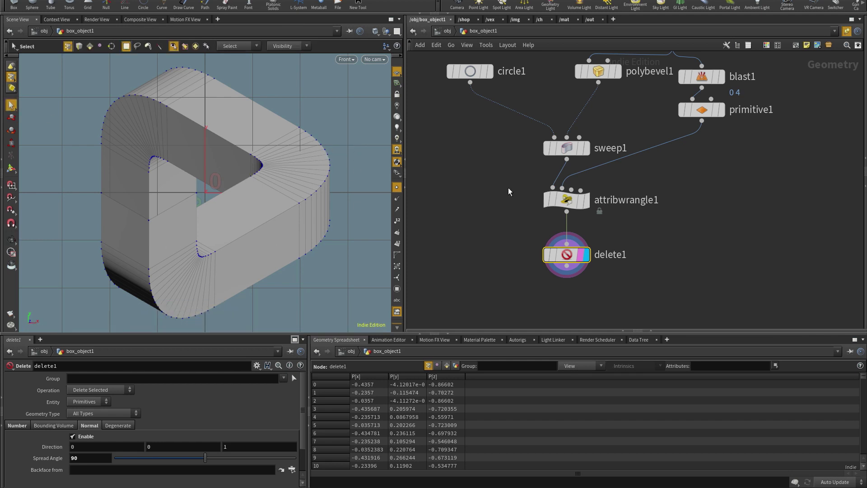
Step: Box-select sweep1, attribwrangle1 and delete1 in the network
scroll(519, 194, "down", 4)
scroll(532, 171, "up", 2)
left_click_drag(623, 248, 518, 116)
Step: Move the sweep nodes down and display polybevel1's bevelled curve
left_click_drag(564, 141, 564, 166)
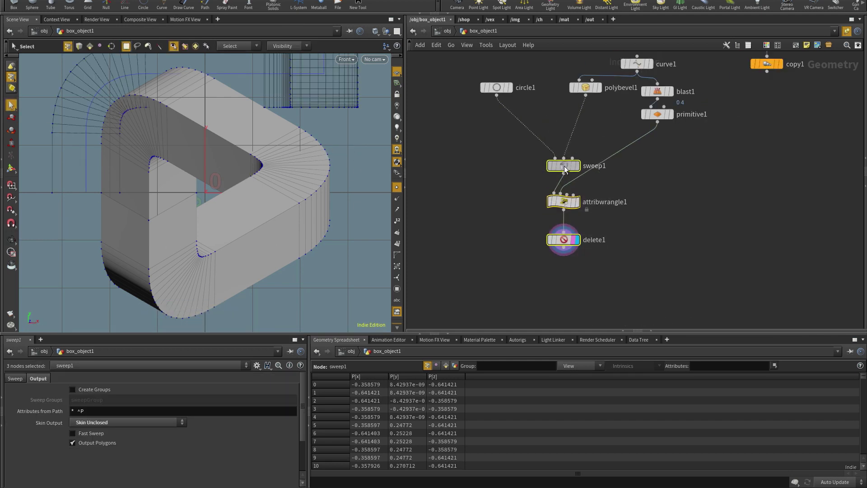
left_click(596, 88)
key("space+1")
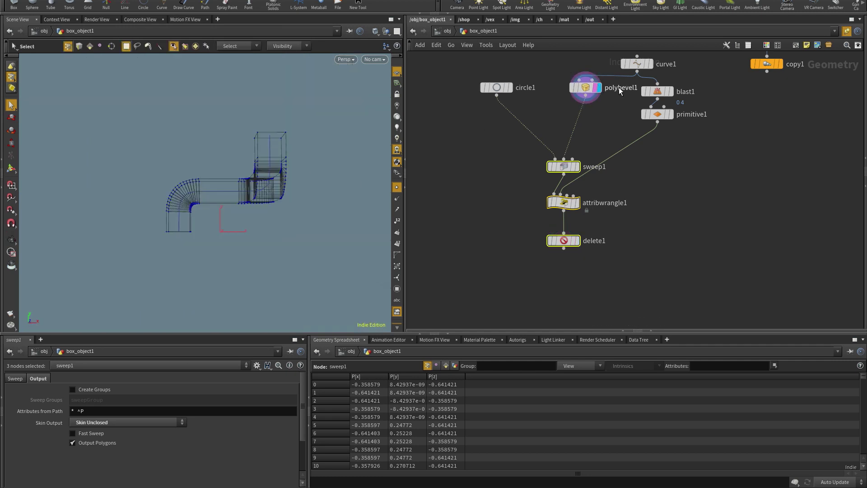
left_click(585, 87)
left_click_drag(202, 202, 287, 205)
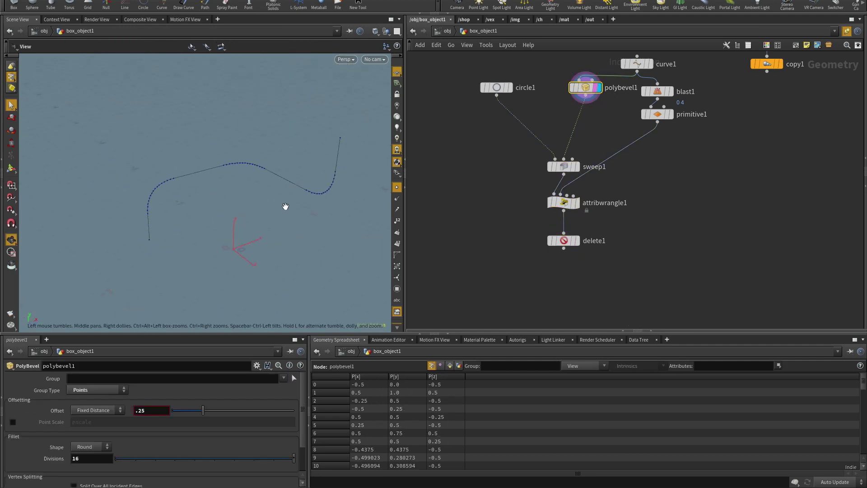
Step: Add a Fit node under polybevel1 using Interpolation with U Order 2
key("Tab")
type("fit")
key("Return")
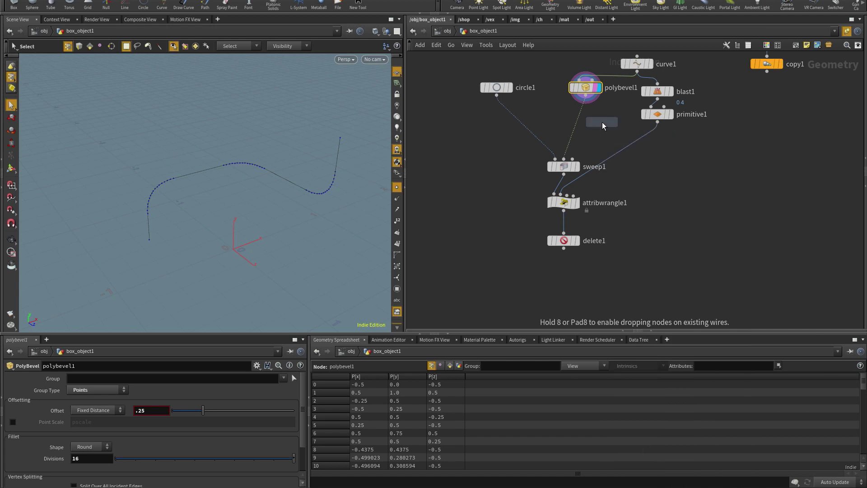
left_click(596, 120)
left_click(587, 114)
left_click(99, 401)
left_click(93, 412)
double_click(89, 436)
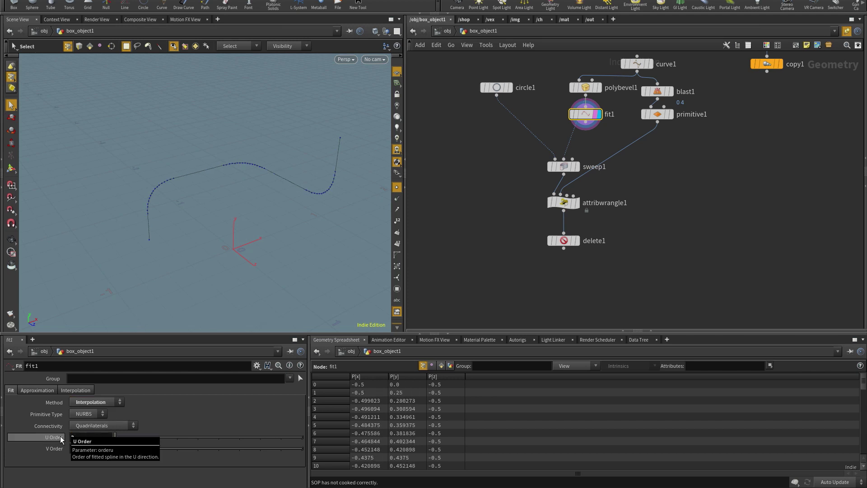
type("2")
key("Return")
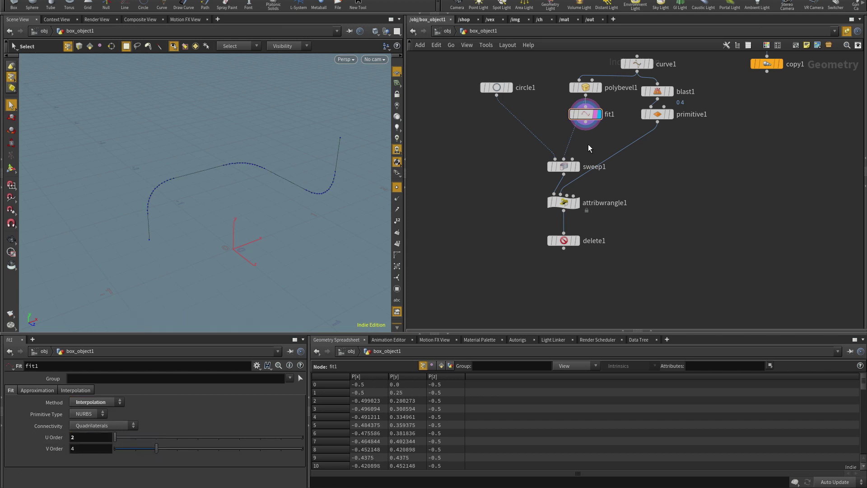
Step: Add a UV Texture node after fit1 with Point class and Arc Length Spline type
key("Tab")
type("null")
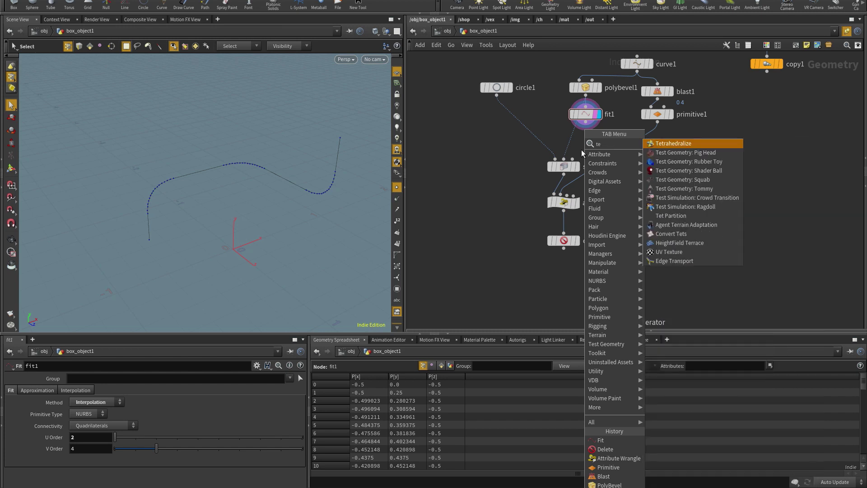
key("Return")
left_click(585, 139)
left_click(585, 122)
left_click(585, 132)
left_click(596, 139)
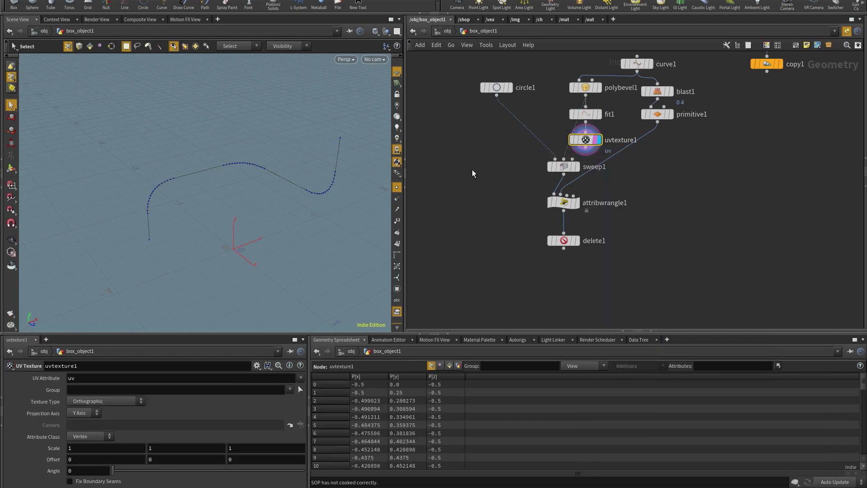
left_click(88, 436)
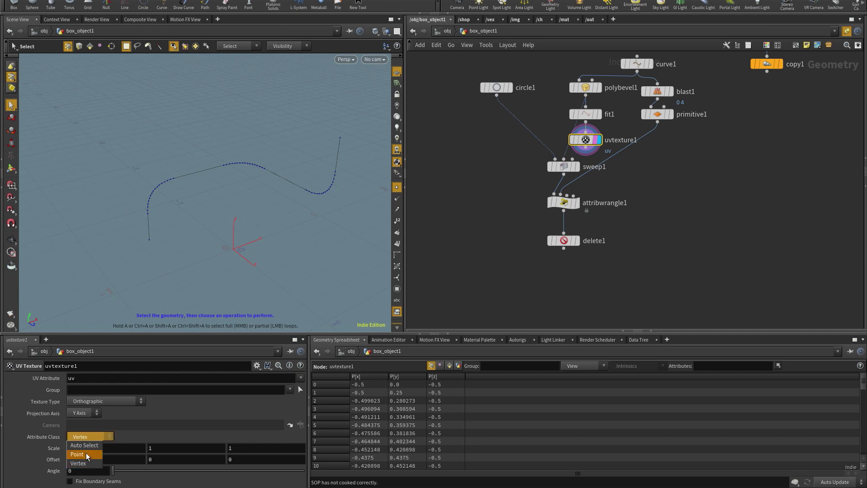
left_click(86, 452)
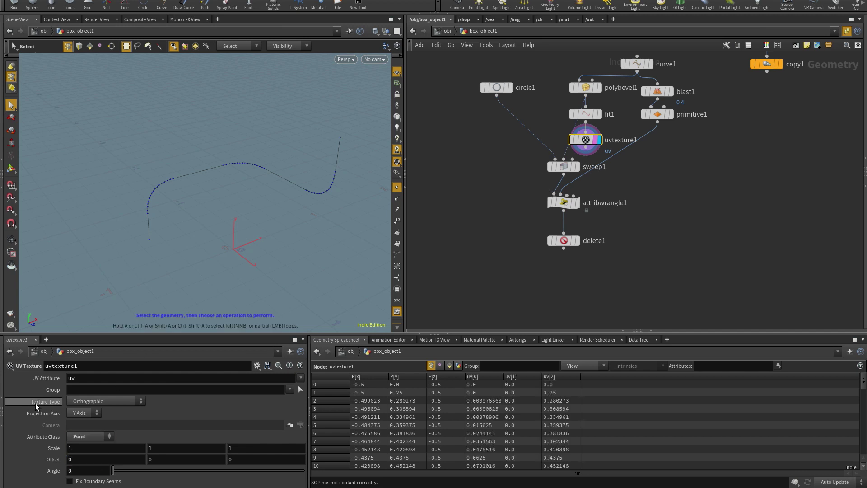
left_click(91, 400)
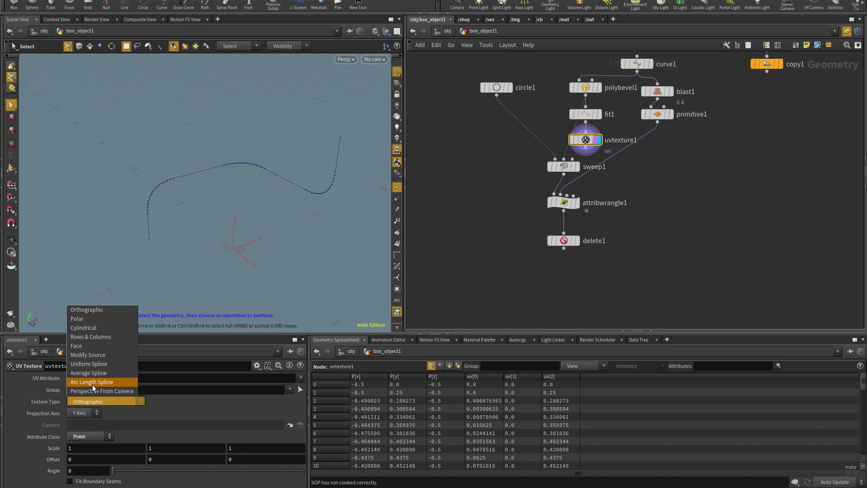
left_click(92, 382)
Step: Inspect the curve's UV layout and select its lower rows of points
key("space+5")
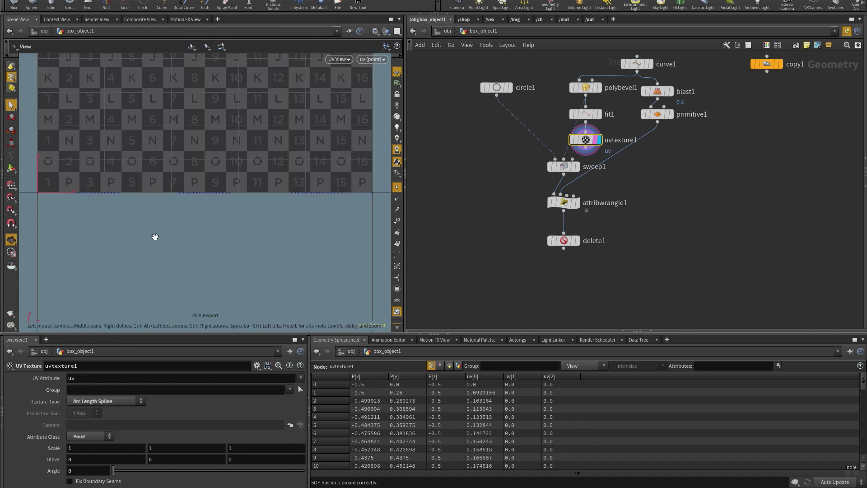
key("h")
key("s")
left_click_drag(36, 209, 328, 285)
key("space+1")
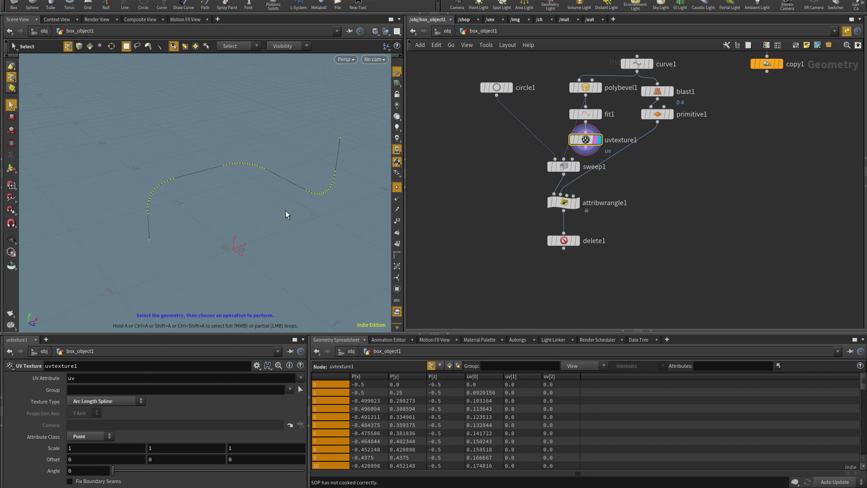
Step: Wire uvtexture1 into sweep1 and check the swept tube's UVs
left_click_drag(586, 148, 564, 167)
left_click(564, 166)
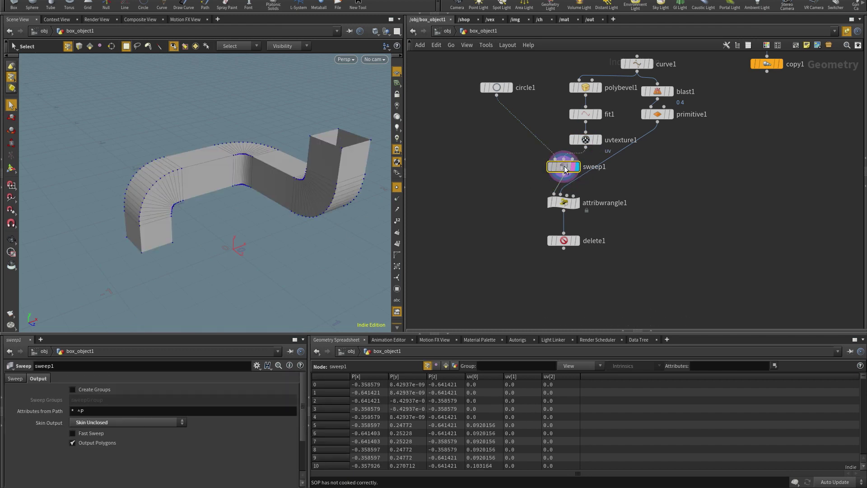
key("space+5")
left_click_drag(49, 208, 108, 58)
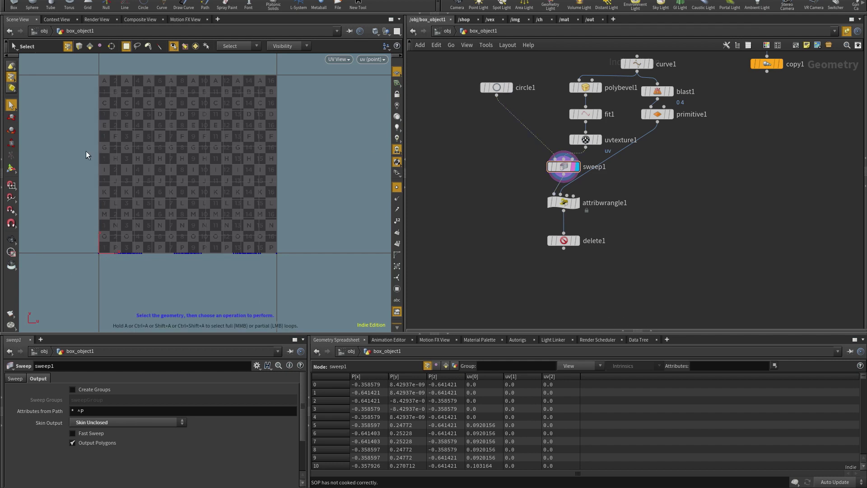
key("space+1")
left_click(509, 87)
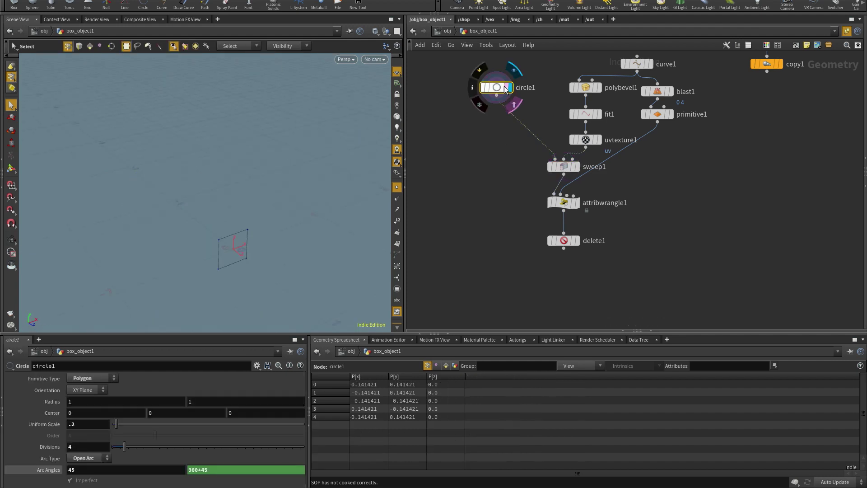
Step: Add an Attribute Wrangle below circle1
scroll(480, 119, "up", 3)
key("Tab")
type("wr")
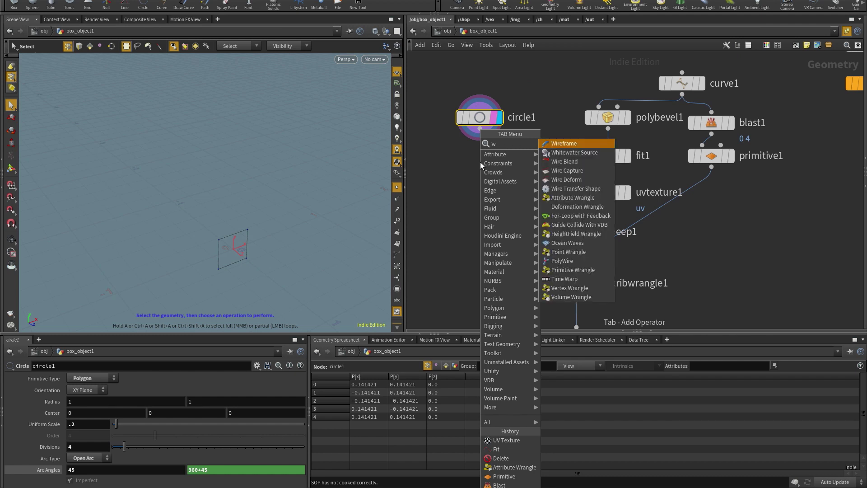
left_click(572, 144)
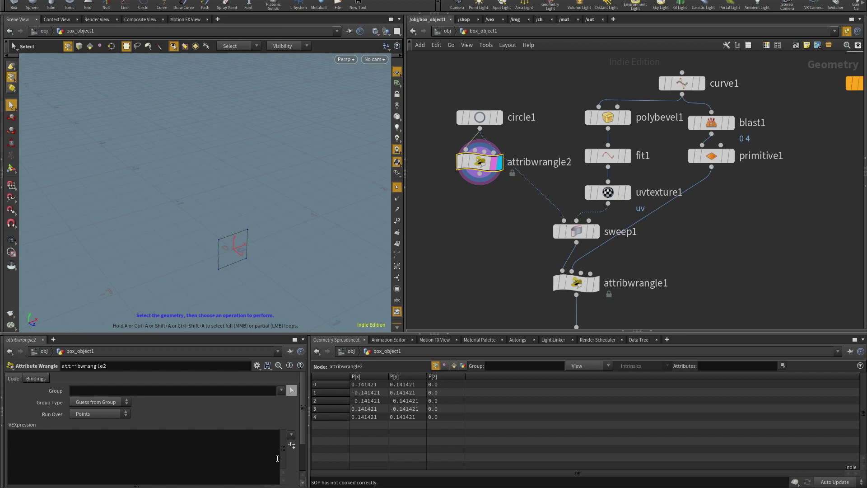
left_click(122, 473)
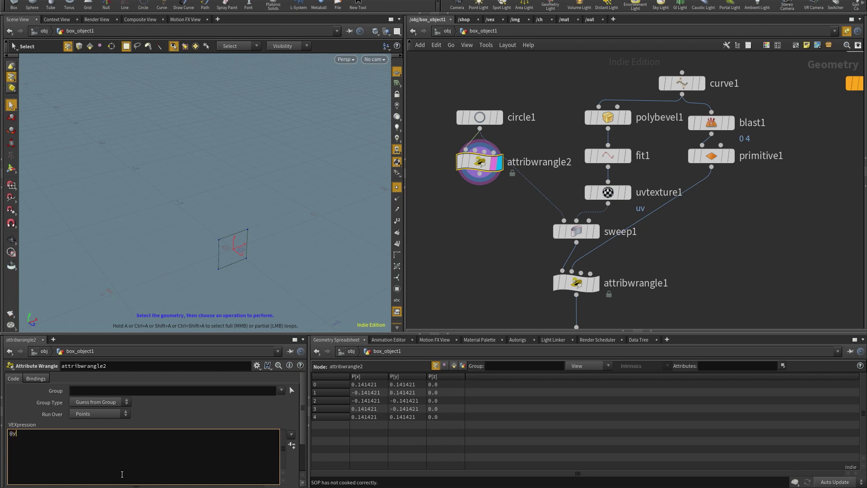
type("@y = @ptnum / (@numpt-1);")
left_click(46, 433)
left_click(103, 437)
left_click(501, 355)
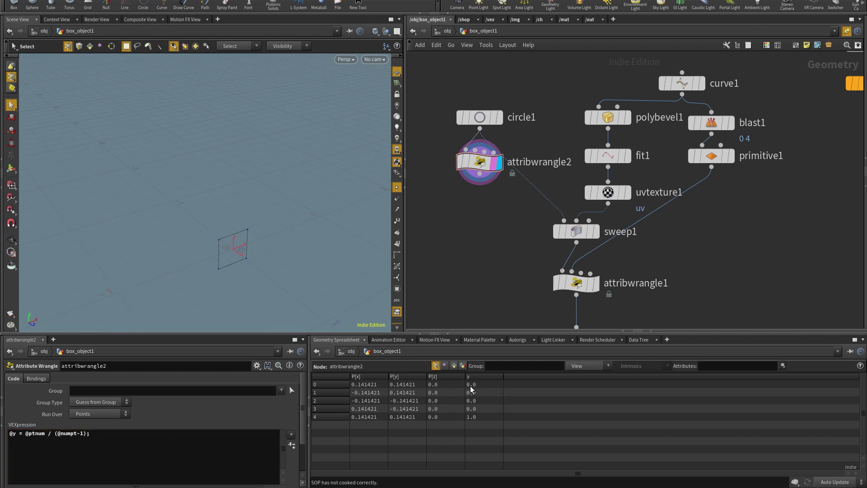
left_click_drag(475, 386, 475, 418)
left_click(50, 433)
key("Return")
key("Up")
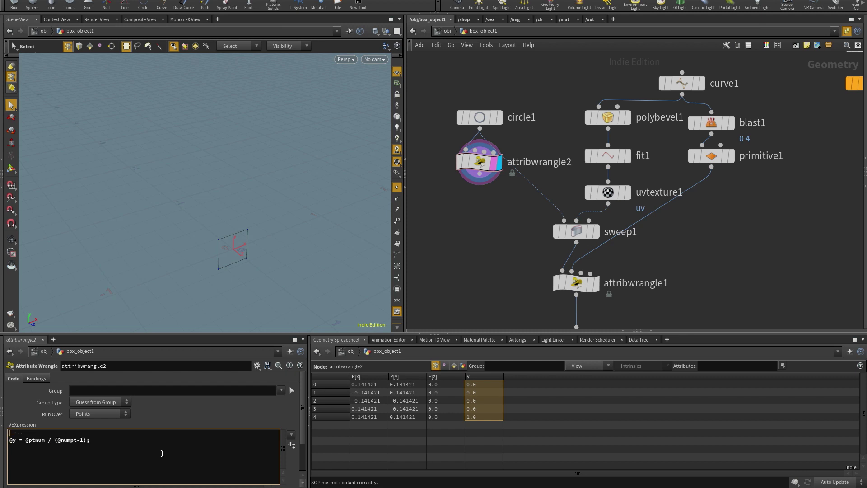
type("float ptnum = @ptnum;")
key("Down")
key("Delete")
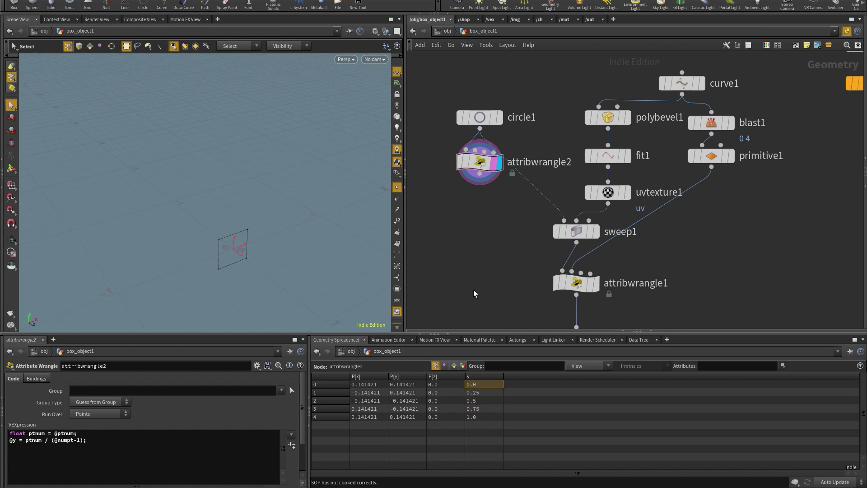
left_click_drag(480, 162, 485, 165)
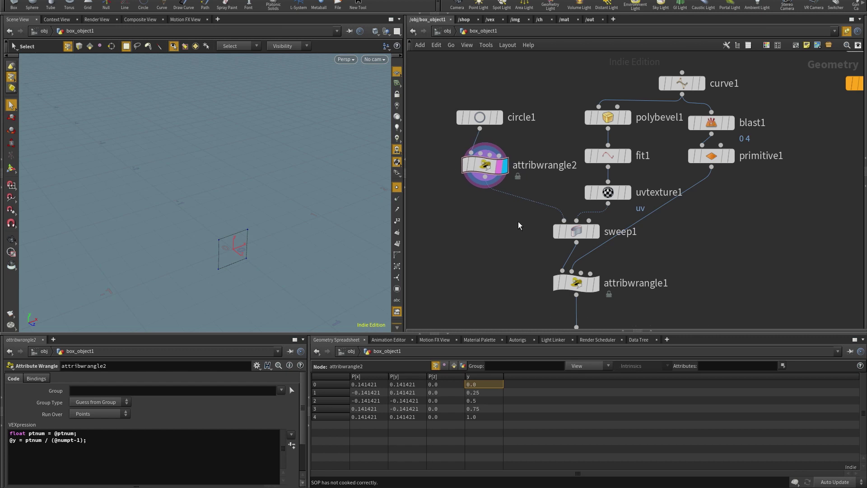
left_click(576, 283)
middle_click_drag(582, 312, 577, 258)
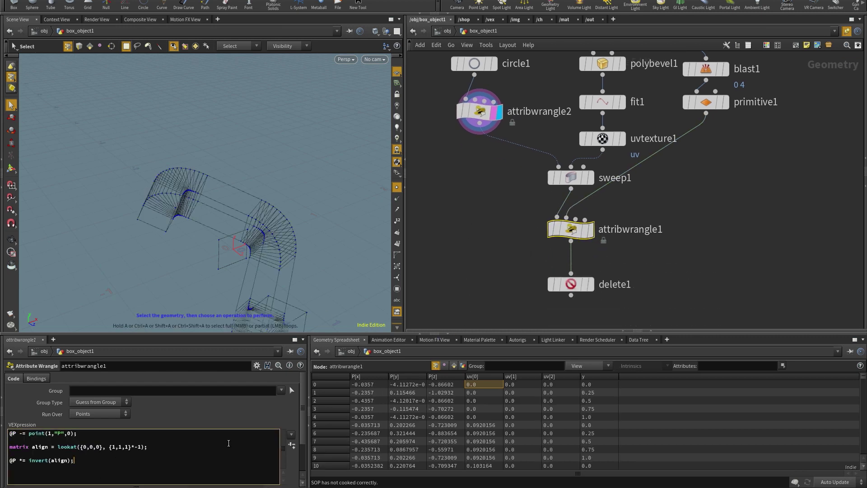
left_click(591, 386)
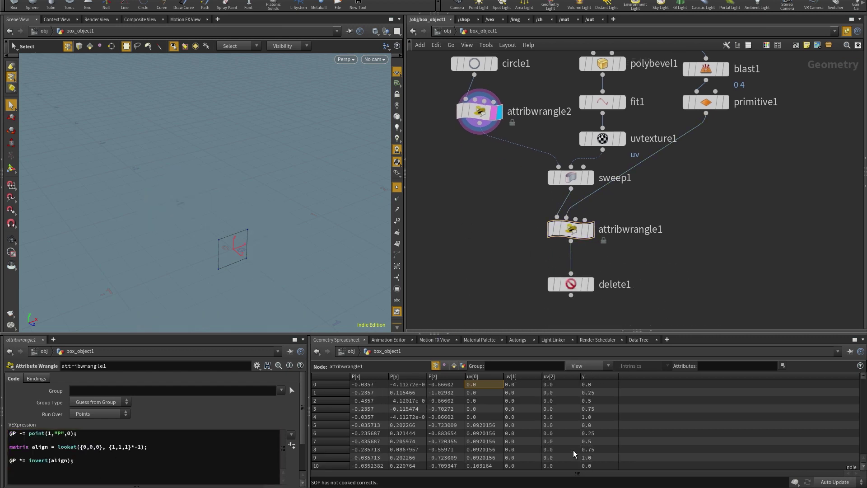
left_click(84, 472)
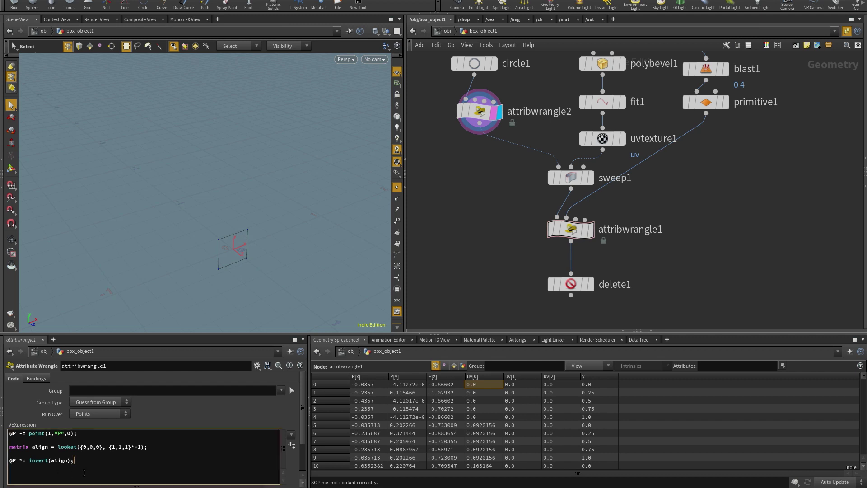
type("v@uv.y = @y;")
left_click(588, 232)
Step: Check the UV layout, display delete1, and orbit the trimmed tube
key("space+5")
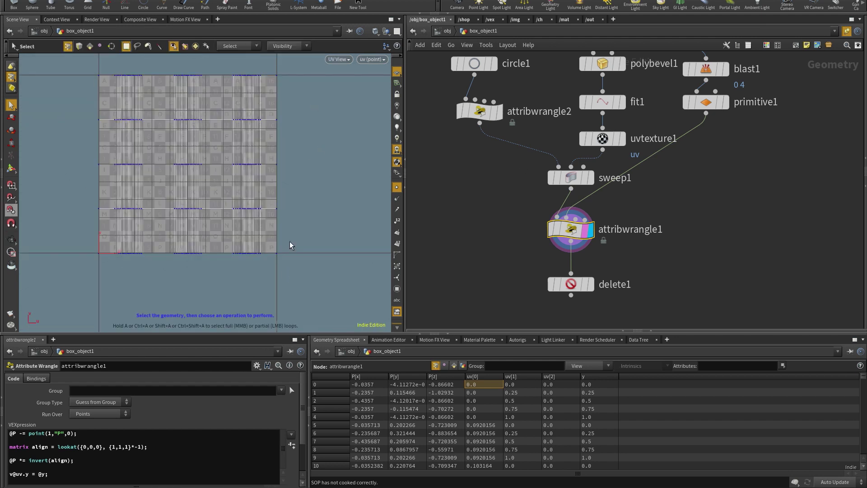
left_click(588, 284)
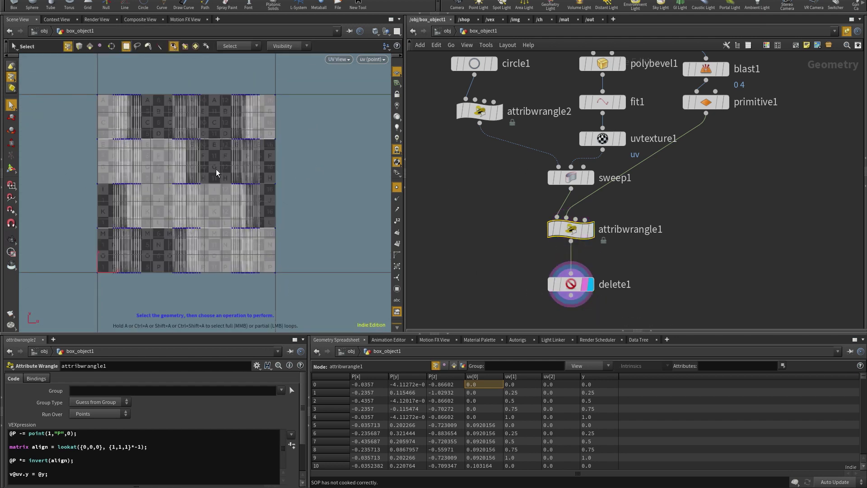
left_click(571, 284)
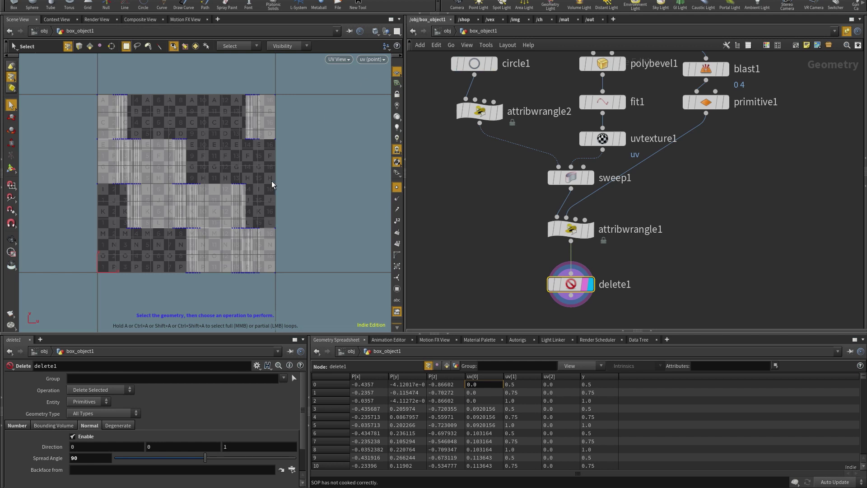
key("space+1")
left_click_drag(294, 244, 191, 196)
left_click_drag(325, 241, 312, 230)
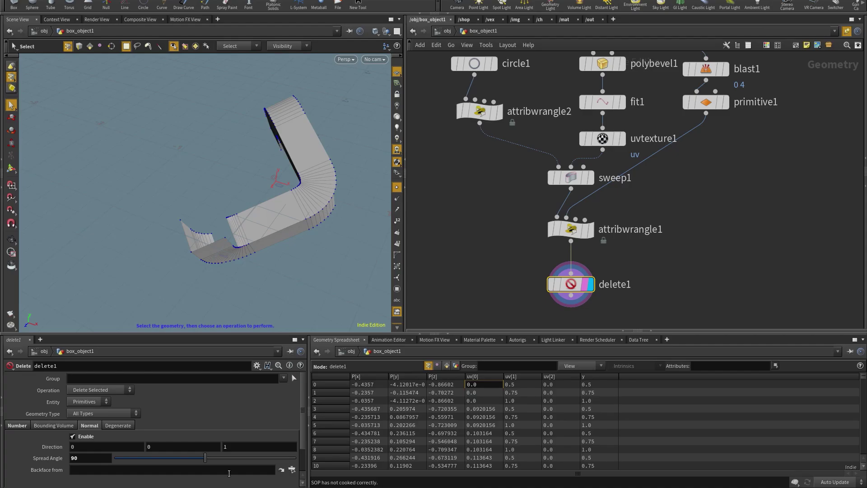
key("Escape")
left_click_drag(239, 190, 271, 169)
Step: Insert a Group by Range node between attribwrangle1 and delete1
key("s")
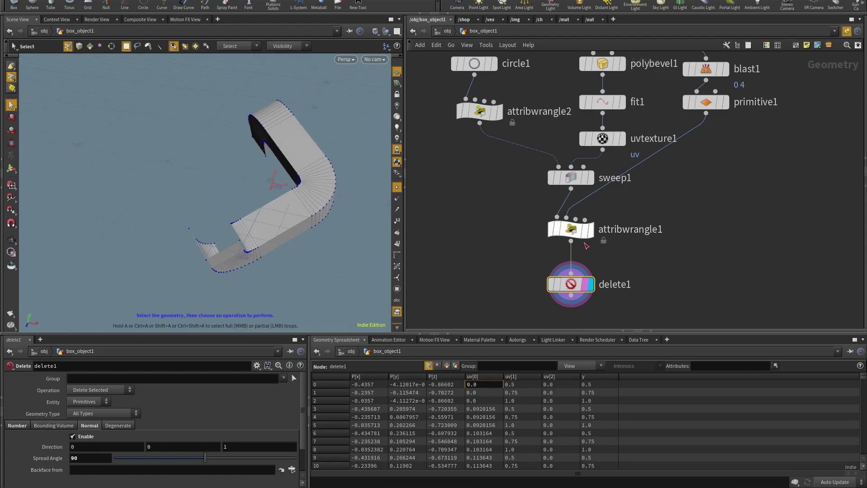
middle_click_drag(679, 302, 680, 256)
key("Tab")
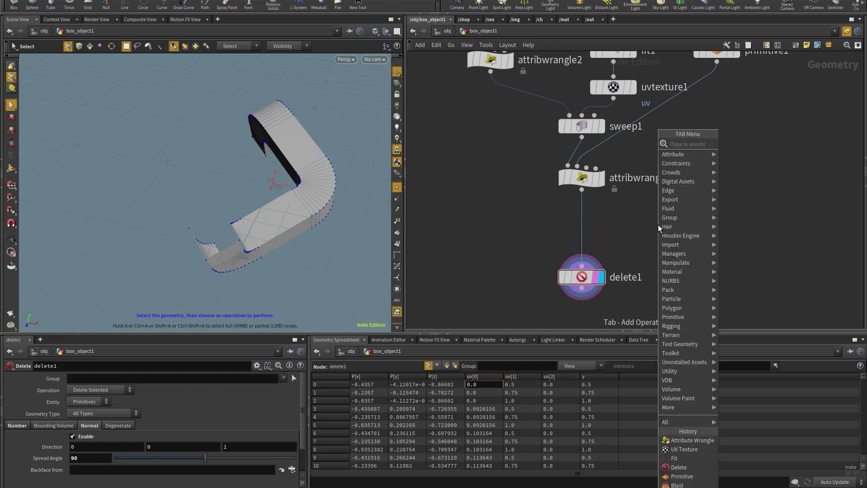
type("grou")
key("Down")
key("Down")
key("Up")
key("Return")
left_click(609, 235)
left_click_drag(610, 238, 583, 227)
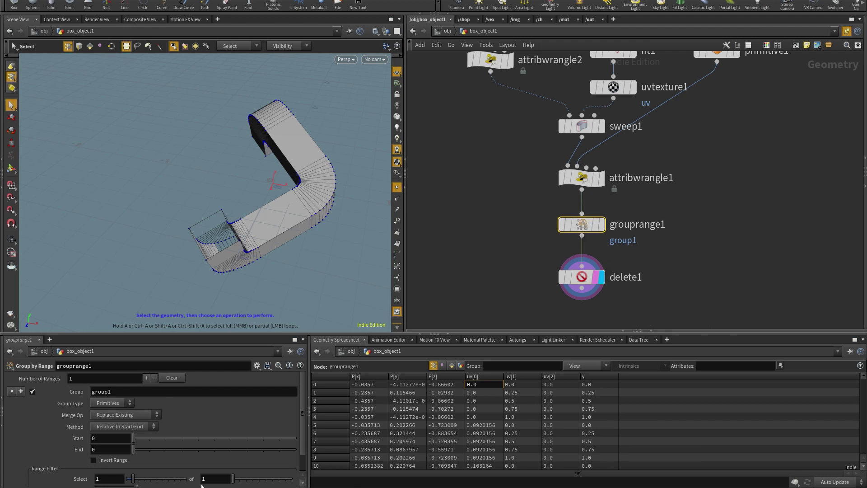
key("Return")
Step: Display grouprange1 and set its Range Filter Offset to 1
scroll(494, 228, "up", 4)
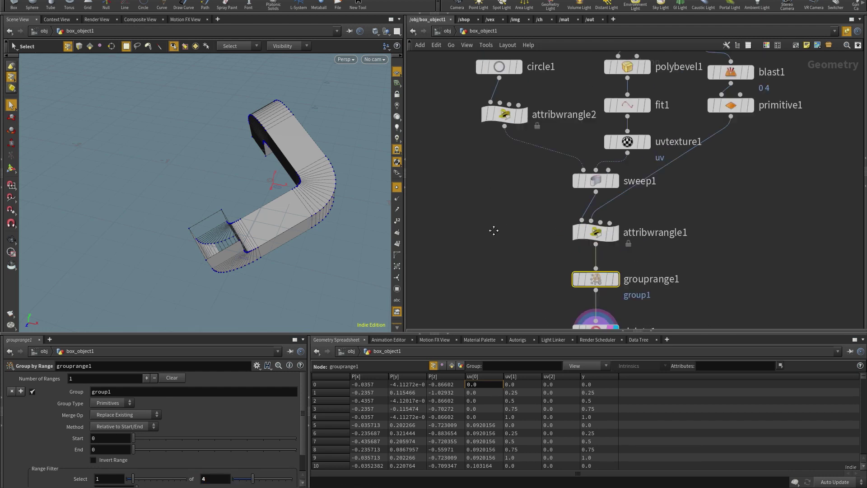
scroll(650, 198, "down", 3)
scroll(650, 197, "up", 1)
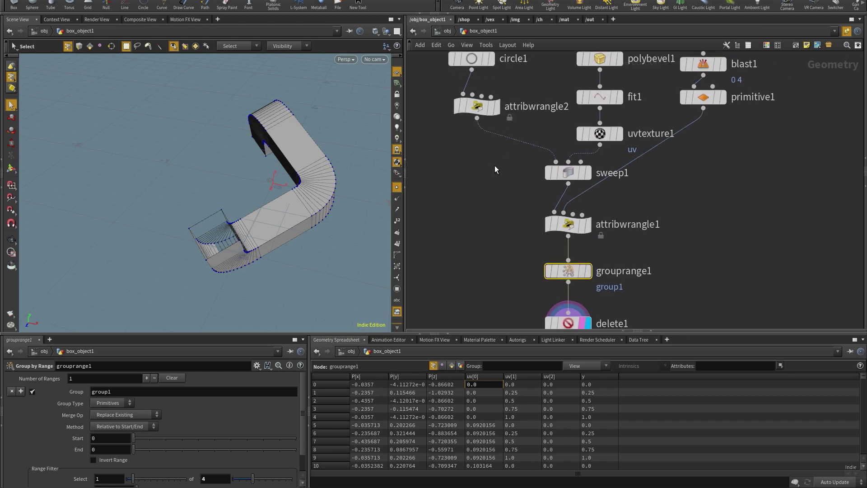
scroll(609, 194, "down", 3)
left_click(584, 193)
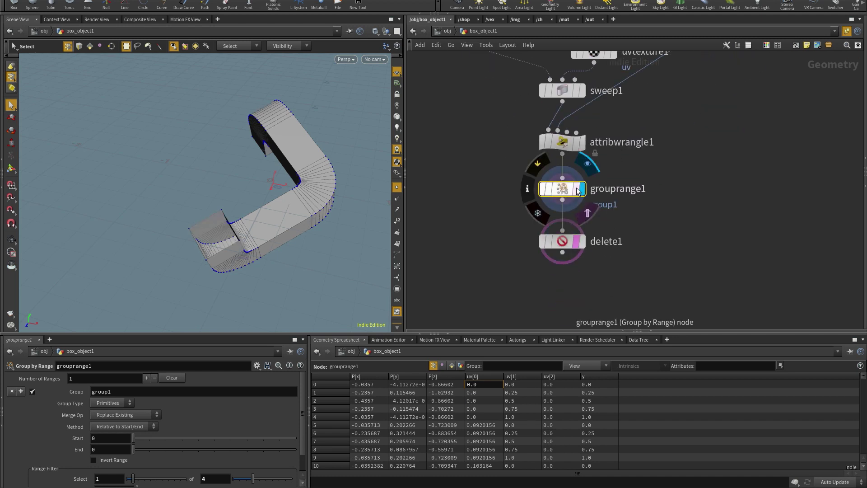
left_click_drag(251, 216, 196, 211)
key("Return")
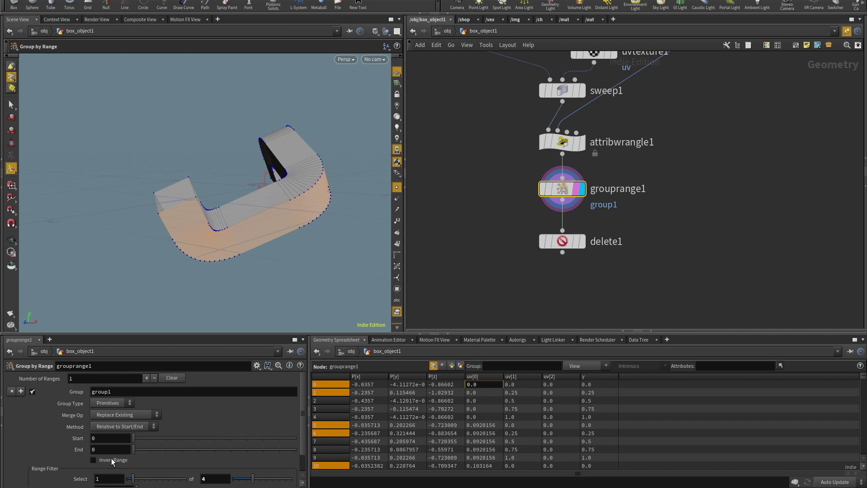
scroll(111, 458, "down", 2)
left_click(95, 469)
type("1")
key("Return")
left_click_drag(190, 291, 280, 152)
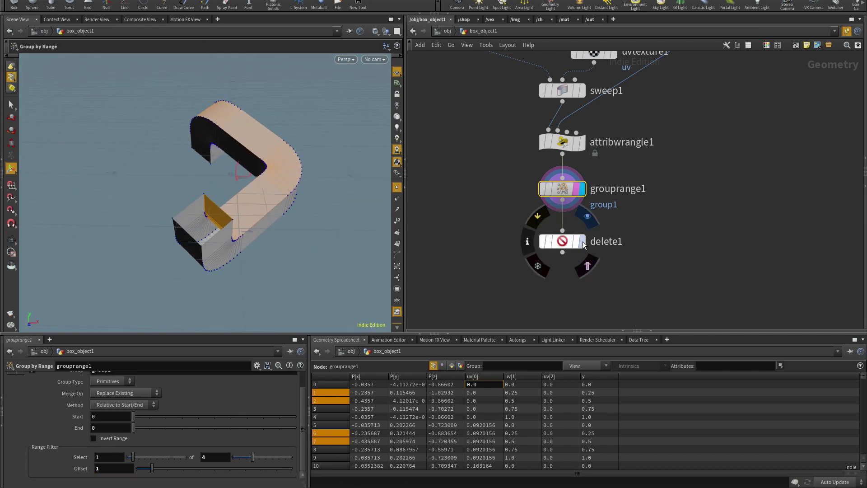
Step: Display delete1 again and tumble the trimmed shape
left_click(580, 230)
left_click_drag(289, 253, 232, 202)
key("s")
key("Escape")
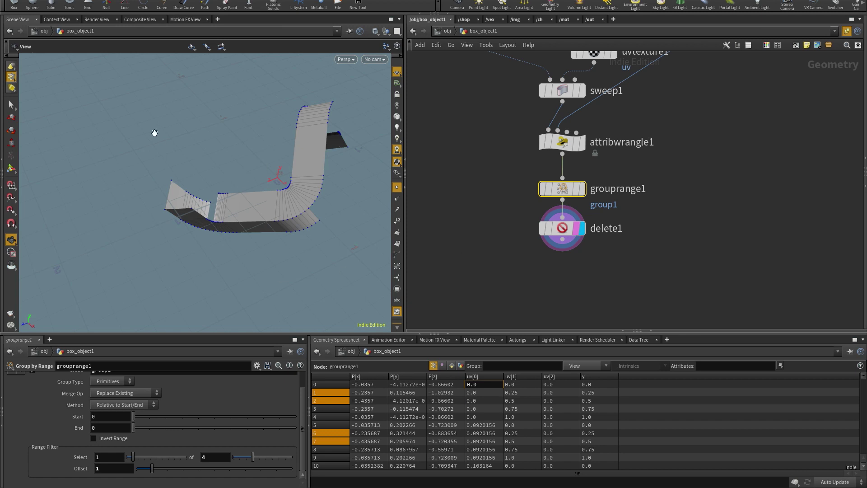
key("s")
key("9")
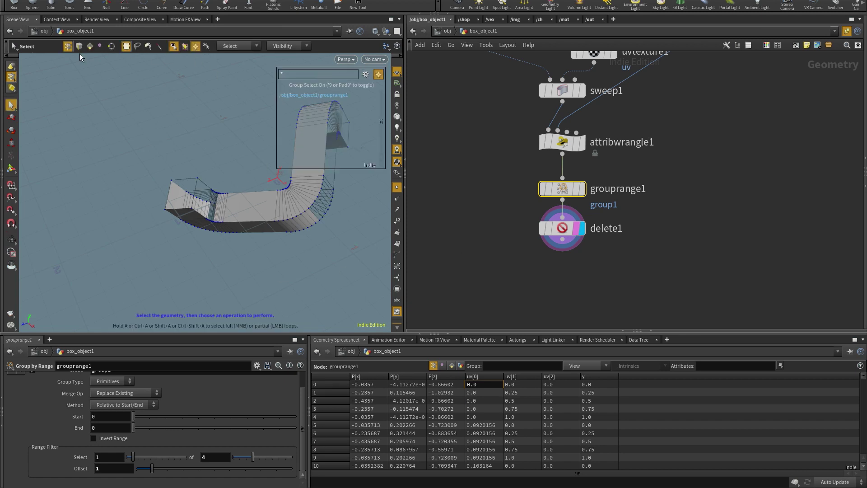
Step: Pick group1's faces on delete1's shape and select them in the UV view
left_click(295, 104)
key("Escape")
left_click_drag(244, 135, 189, 149)
left_click(560, 228)
left_click_drag(229, 251, 283, 222)
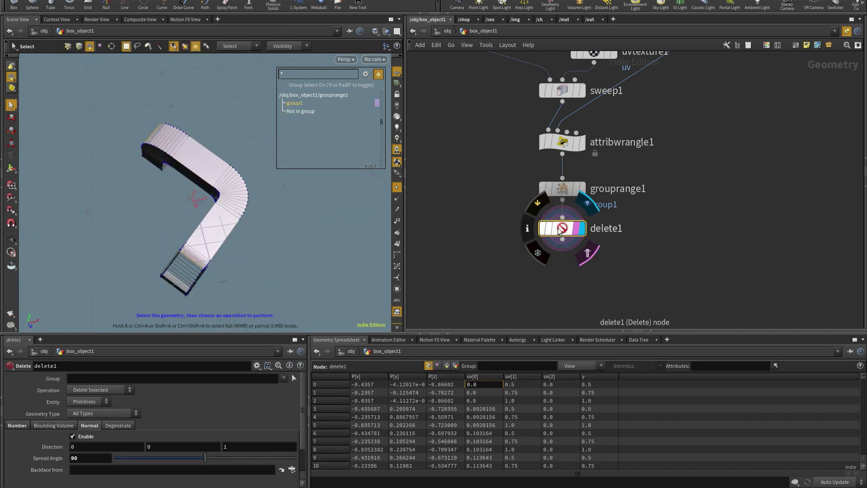
left_click_drag(190, 226, 237, 247)
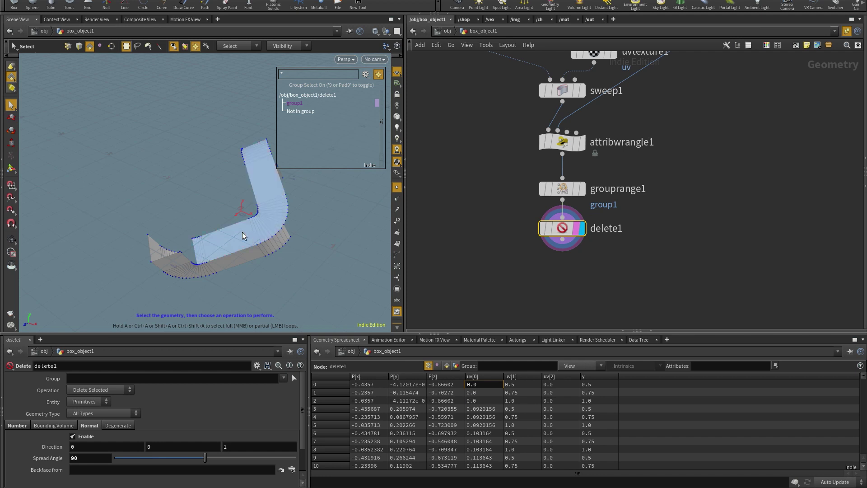
key("space+5")
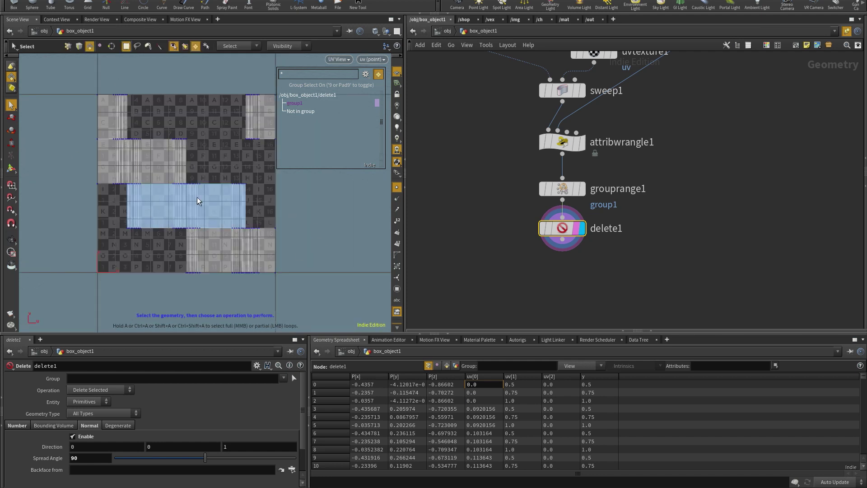
left_click(199, 215)
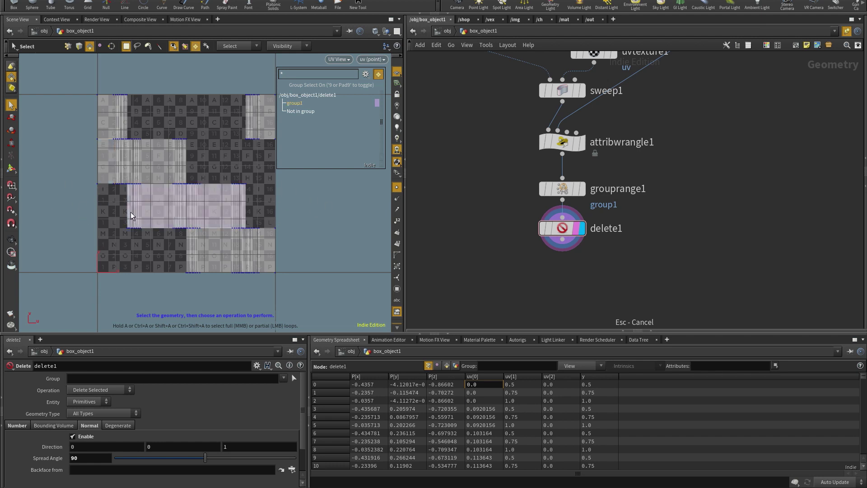
key("Tab")
Step: Add a Split node under delete1 that splits off the group1 faces
type("spli")
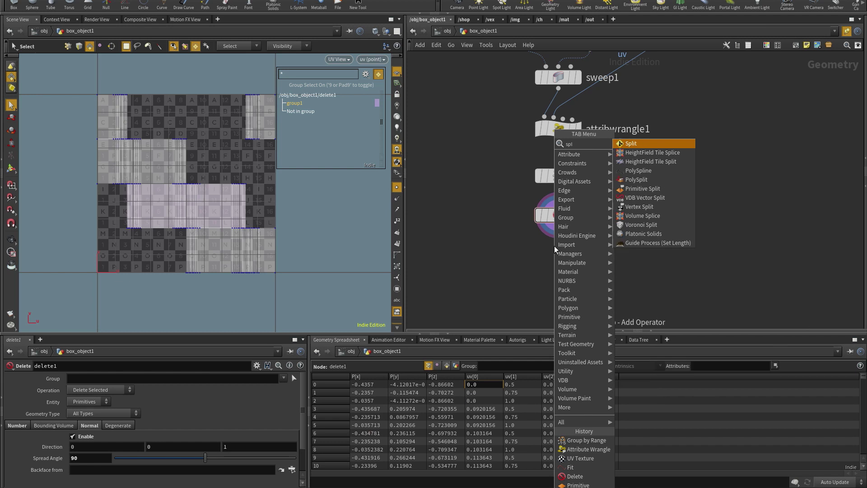
left_click(651, 144)
left_click(555, 259)
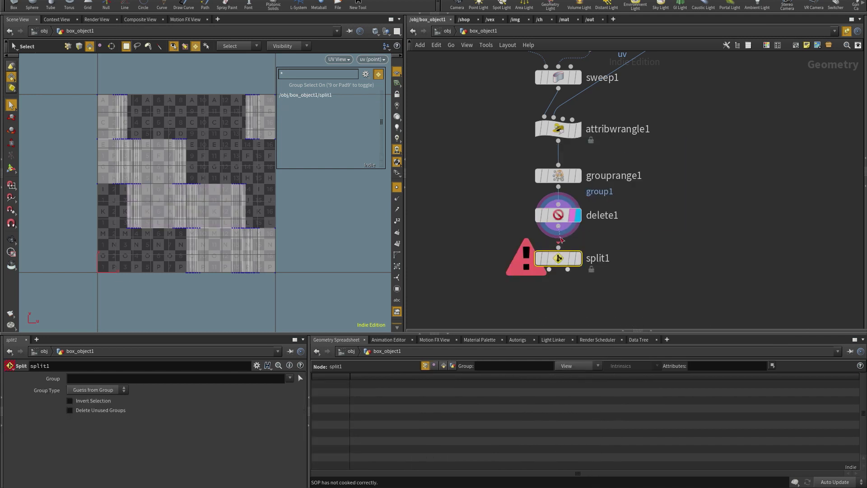
left_click(579, 258)
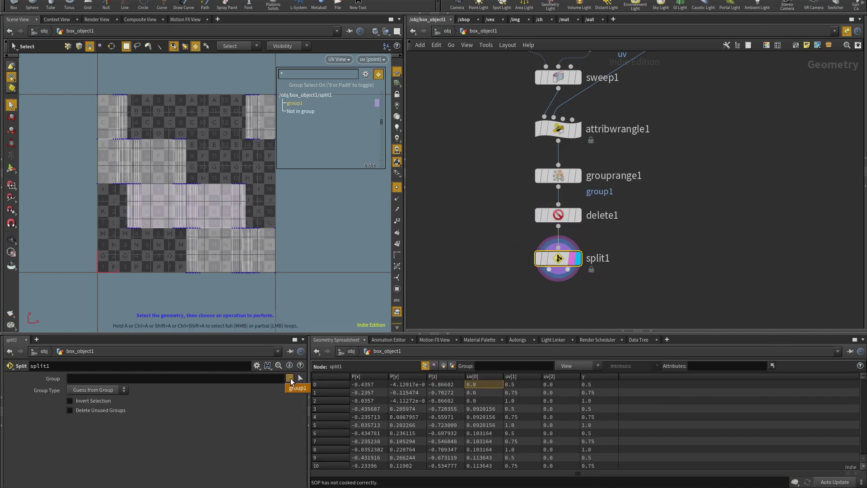
left_click(296, 388)
left_click_drag(567, 262, 532, 260)
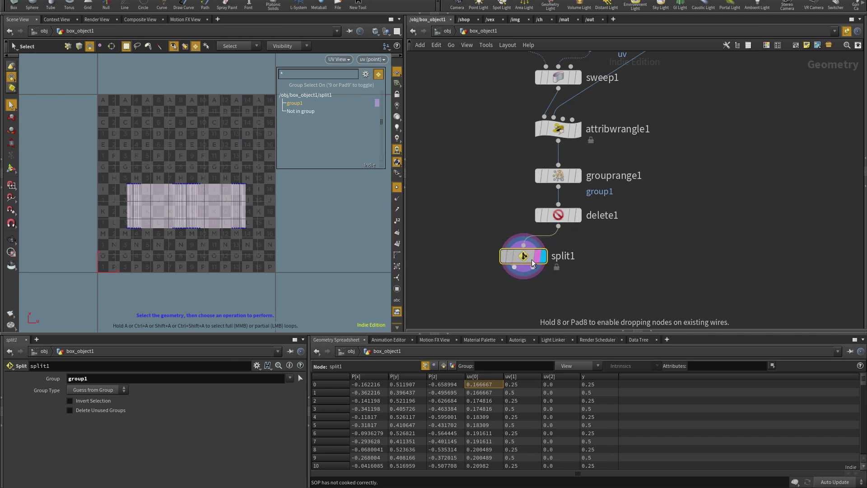
Step: Add a UV Layout node under split1 with Scale Error Tolerance 1e-06
key("Tab")
type("uv")
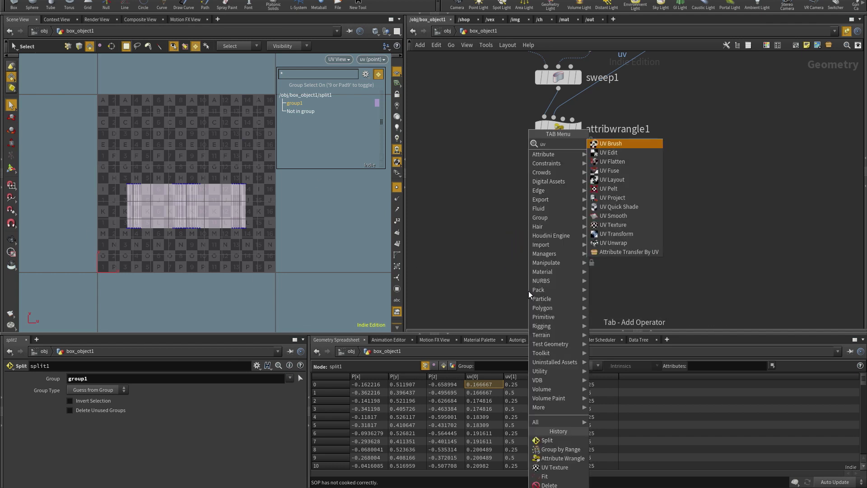
left_click(641, 179)
left_click(540, 295)
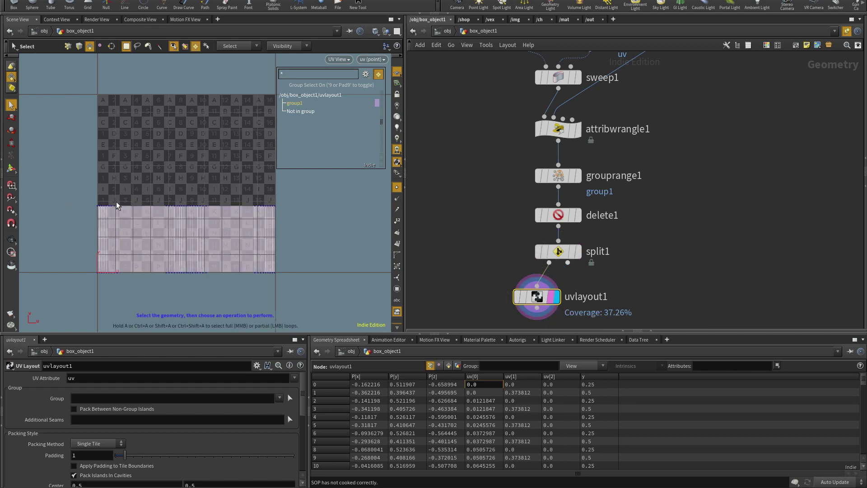
scroll(82, 431, "down", 10)
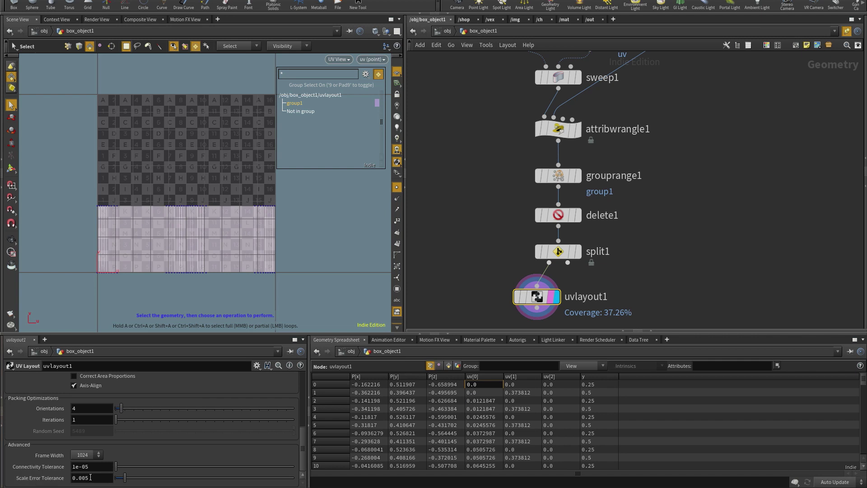
left_click(90, 477)
type("1e-06")
key("Return")
key("Escape")
Step: Compare the packed UVs with and without the 1e-06 tolerance, then frame the whole layout
scroll(271, 232, "up", 6)
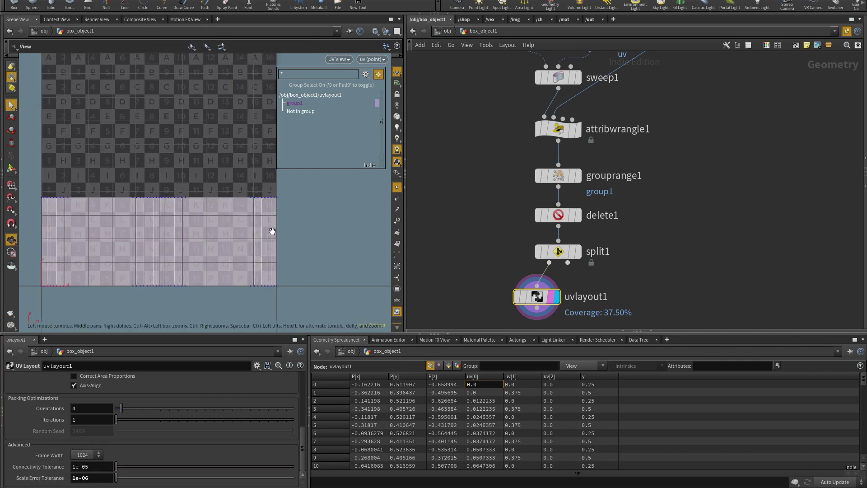
left_click_drag(233, 150, 220, 98)
key("s")
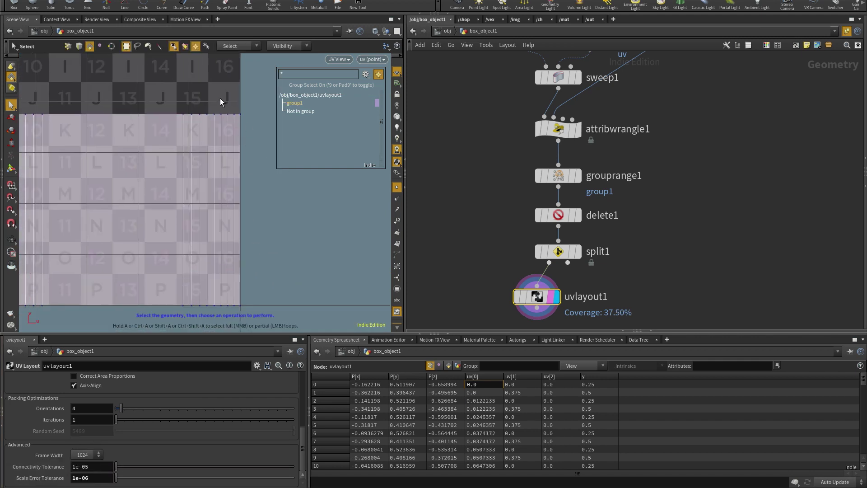
key("ctrl+z")
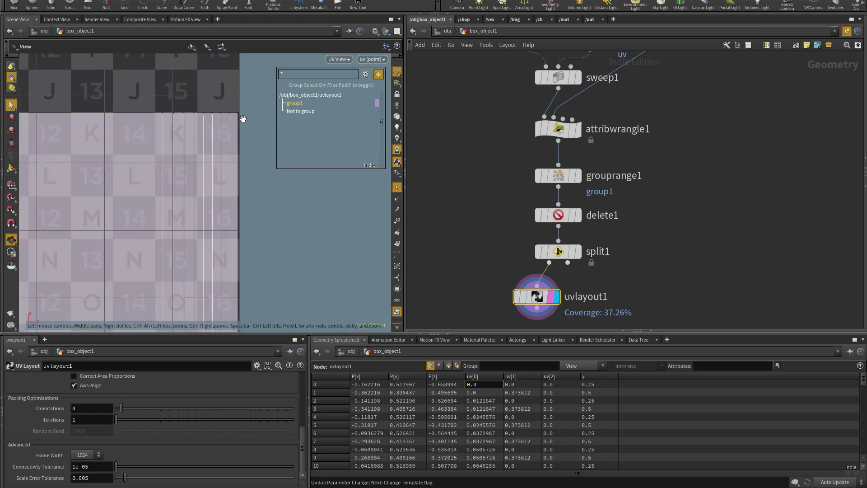
scroll(230, 125, "up", 4)
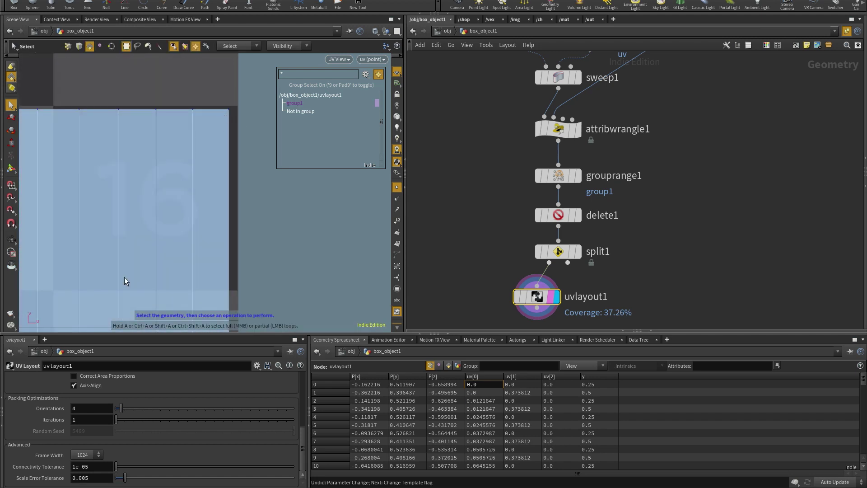
key("ctrl+y")
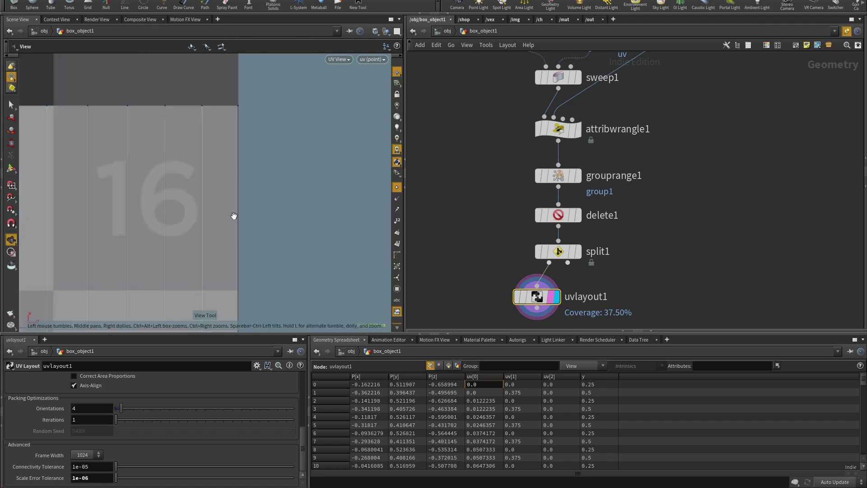
scroll(235, 190, "down", 3)
key("h")
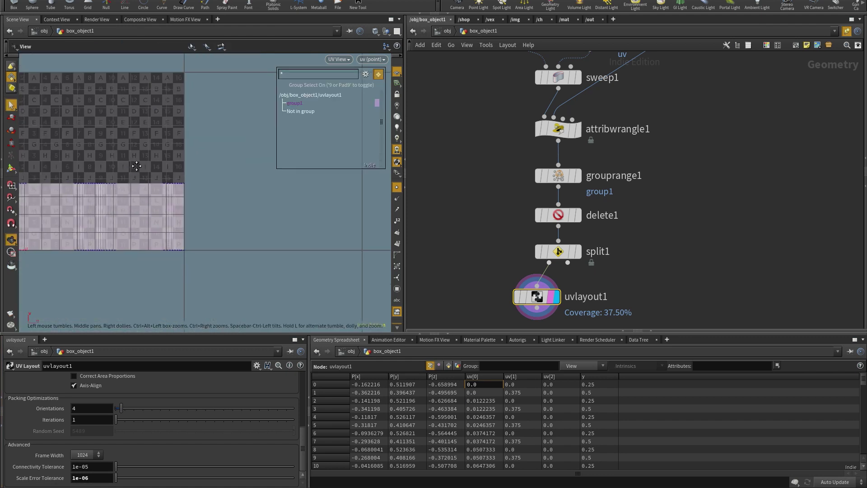
scroll(641, 234, "up", 2)
key("Tab")
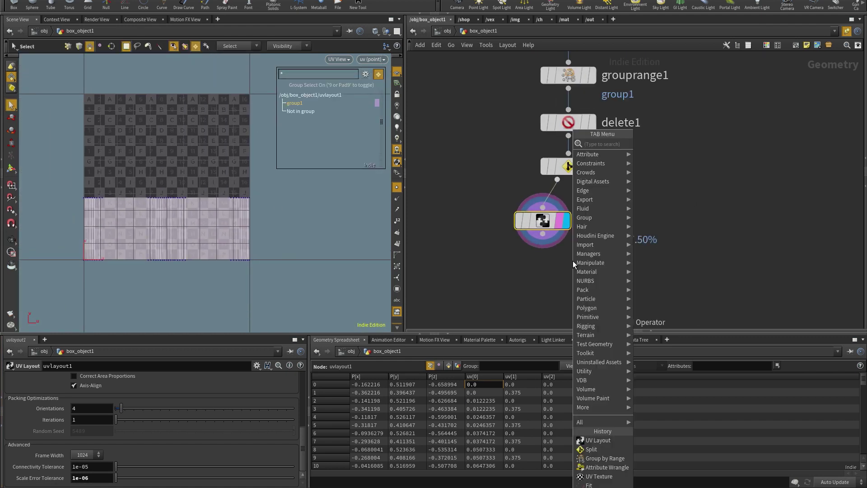
Step: Add a Merge node under uvlayout1 and wire split1's second output into it
type("merge")
key("Return")
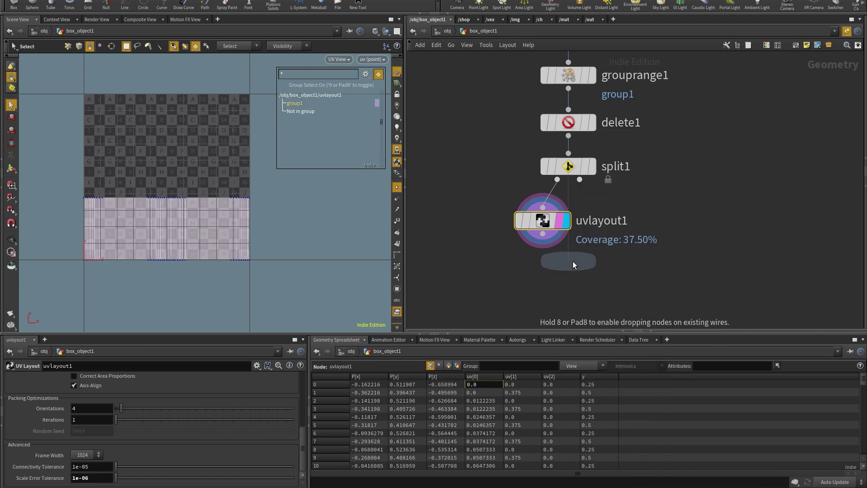
left_click(578, 275)
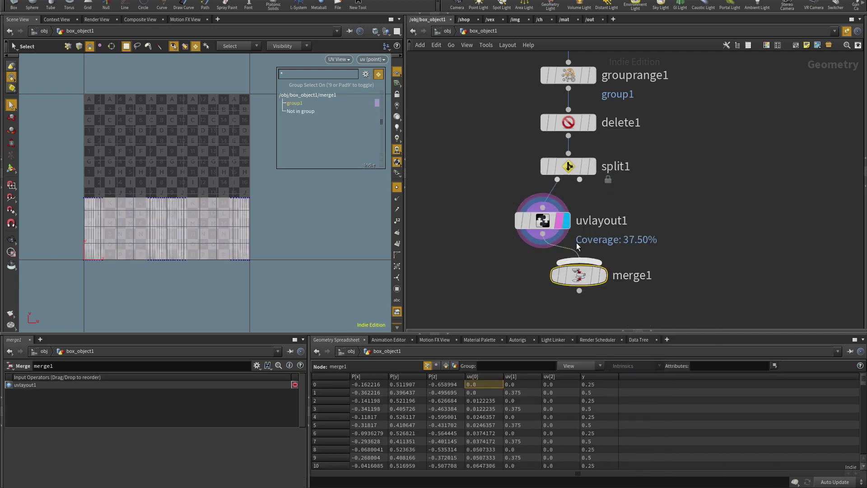
left_click_drag(583, 229, 579, 276)
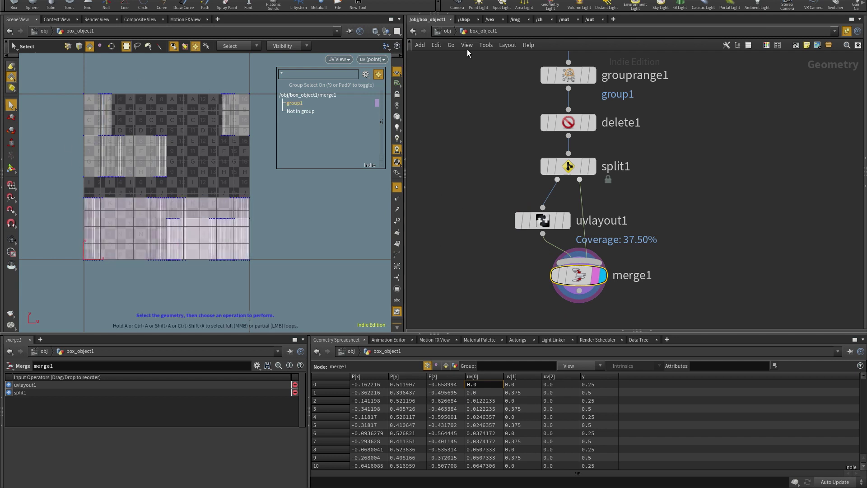
Step: Re-enter box_object1 and view the merged rounded triangle from the Front view
left_click(444, 31)
double_click(654, 184)
key("space+1")
left_click_drag(205, 193, 321, 222)
key("s")
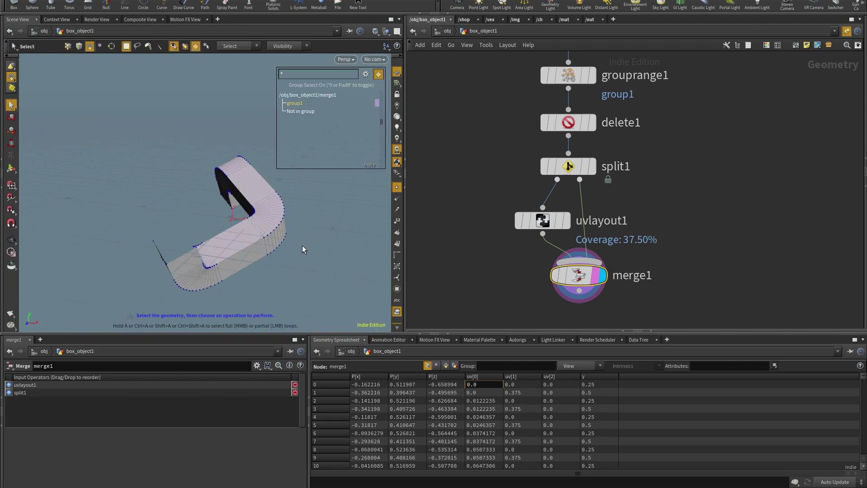
key("space+3")
scroll(302, 245, "down", 3)
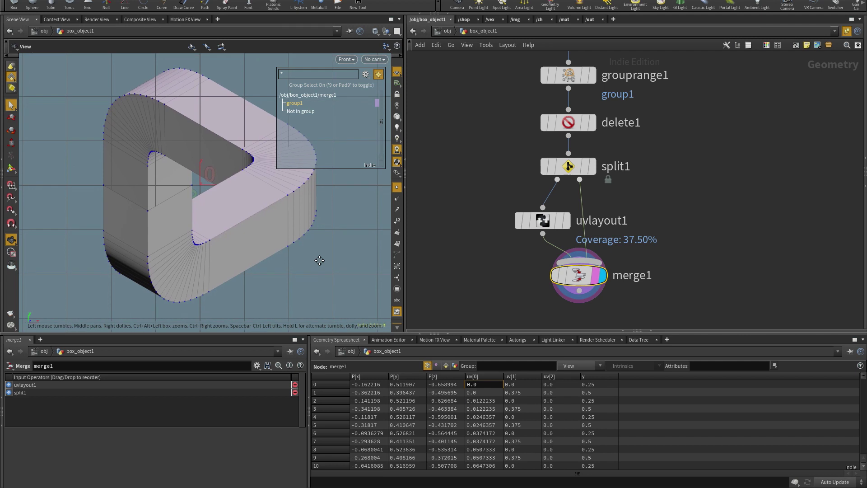
scroll(303, 239, "down", 2)
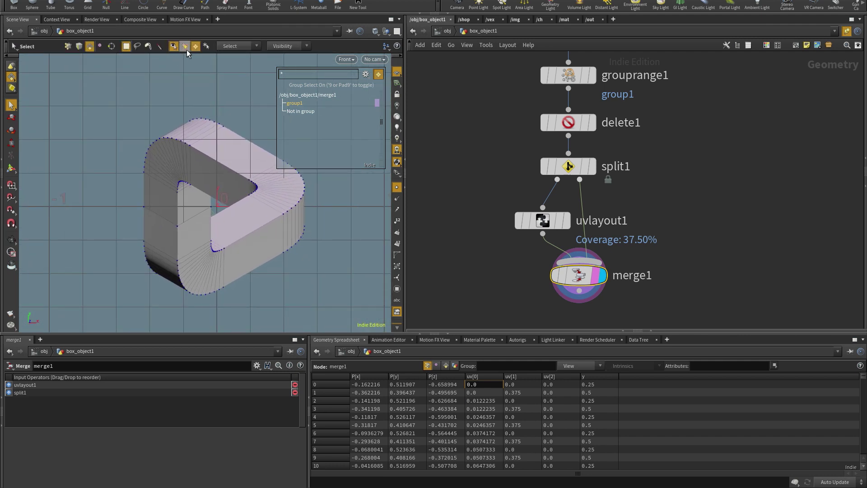
Step: Create cam1 from the current view, align merge1 under split1, and zero cam1's Translate X and Y
left_click(370, 60)
left_click(397, 89)
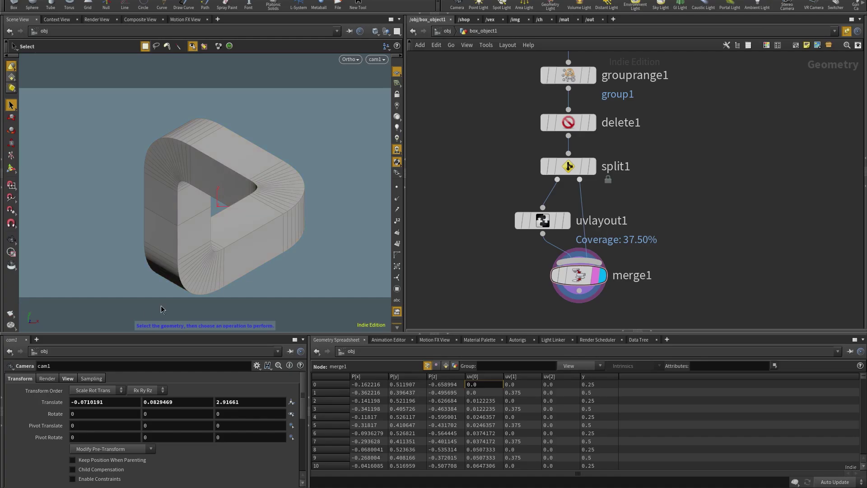
left_click_drag(583, 279, 572, 275)
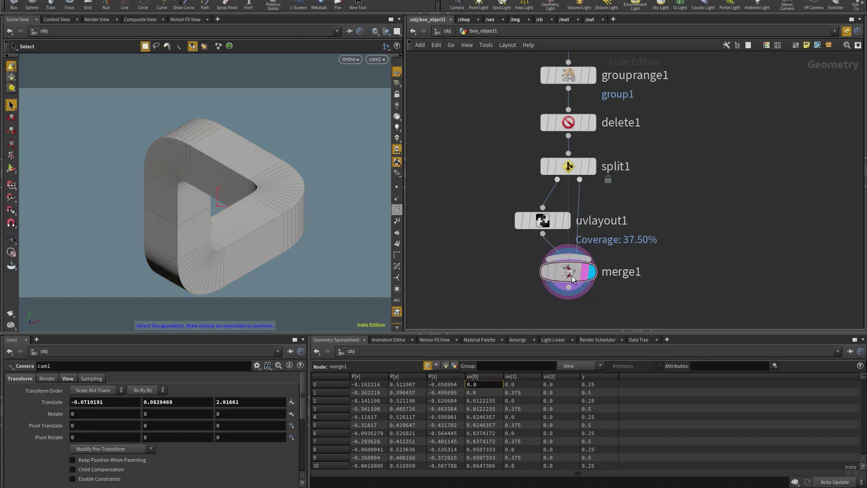
key("Return")
middle_click(91, 401, "ctrl")
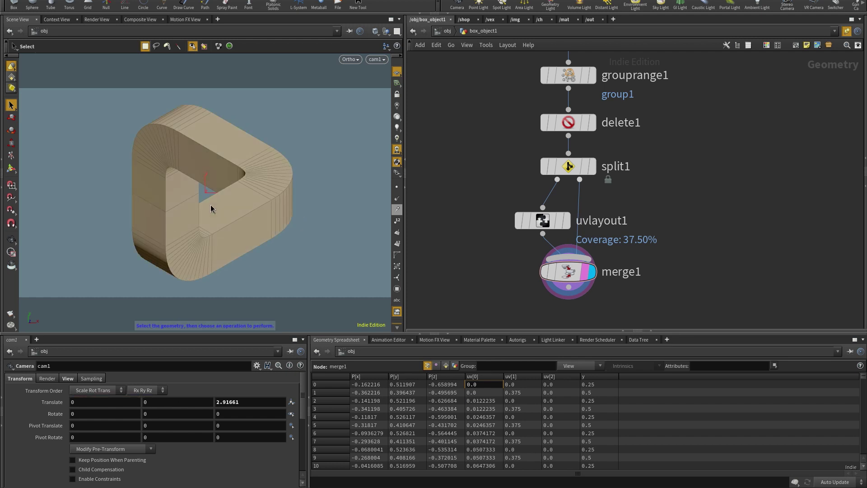
scroll(573, 242, "up", 5)
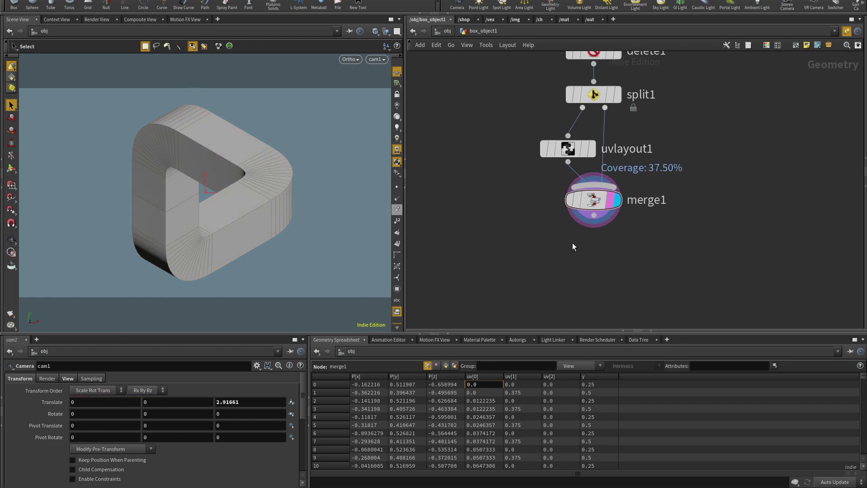
Step: Add a Material node below merge1 and wire merge1 into it
key("Tab")
type("mat")
left_click(666, 143)
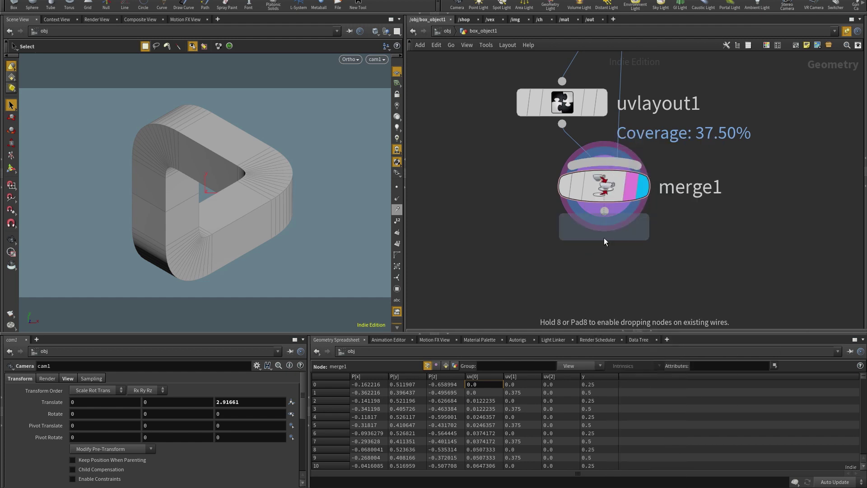
left_click(604, 257)
left_click(604, 211)
left_click(599, 262)
Step: Add a Material Network beside material1 and step inside it
scroll(477, 249, "down", 3)
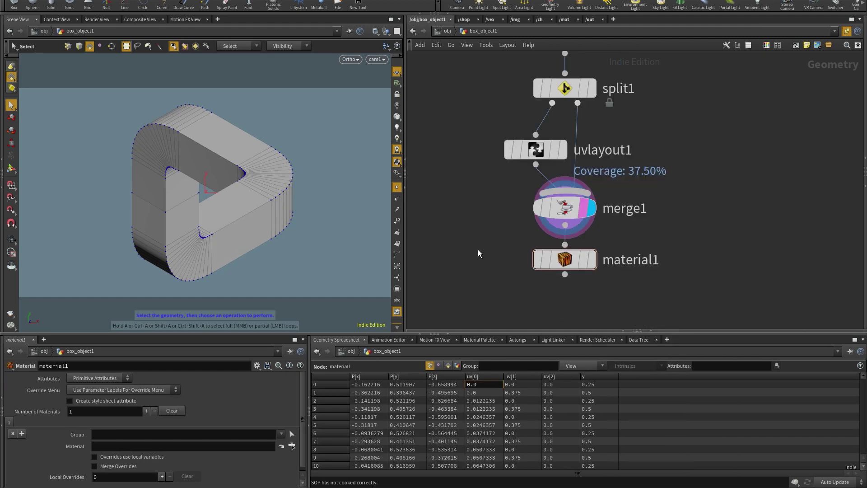
key("Tab")
type("mate")
left_click(568, 154)
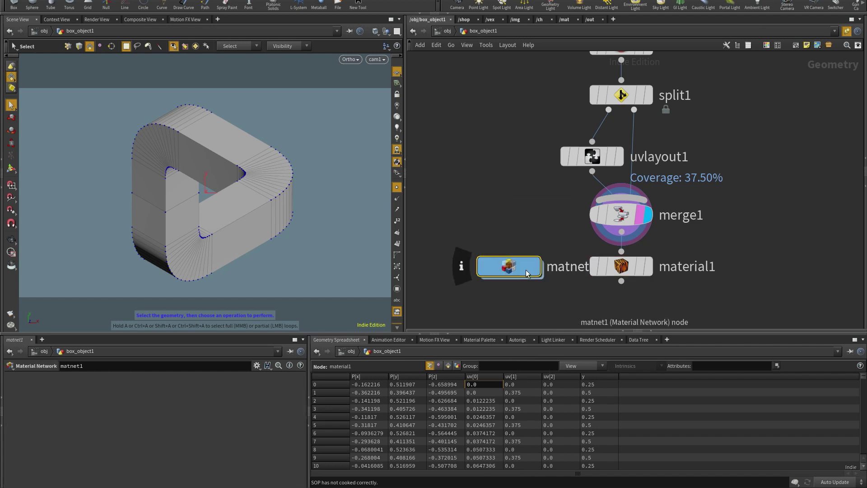
left_click(458, 257)
key("Return")
Step: Add a Material Builder named UV inside matnet1
key("Tab")
type("bu")
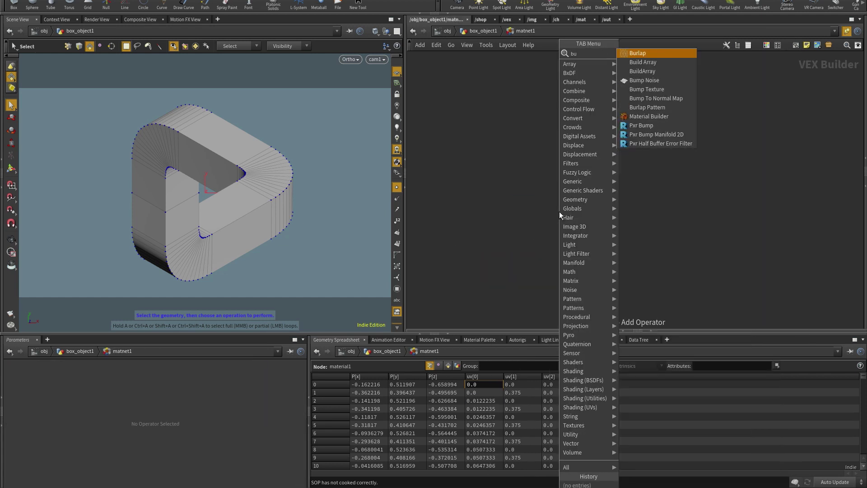
left_click(660, 116)
left_click(633, 176)
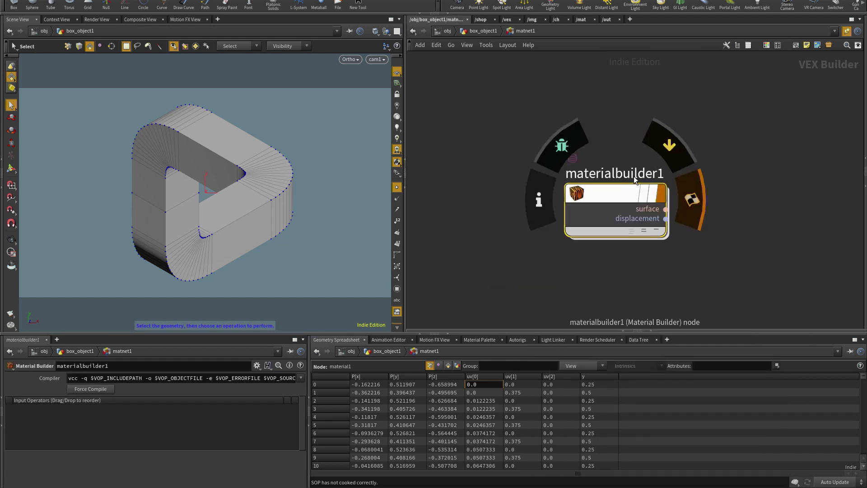
double_click(633, 174)
type("UV")
key("Return")
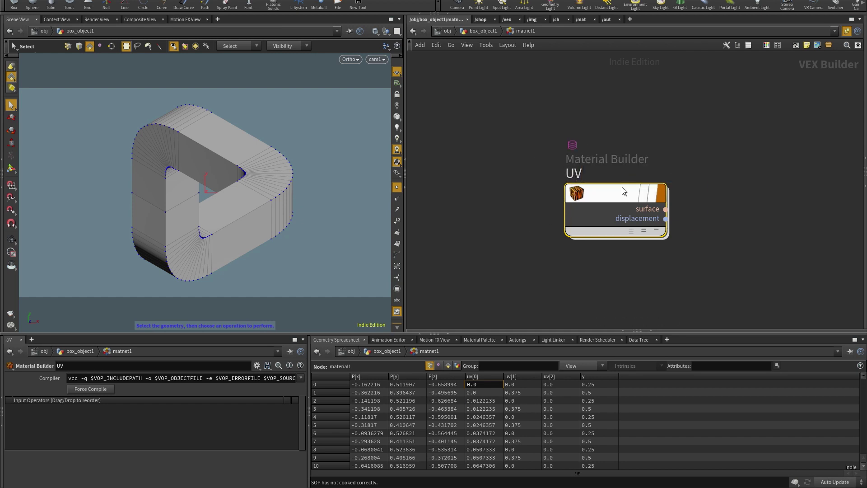
double_click(622, 187)
Step: Add a vector Bind node named uv wired into surface_output's Cf
key("Tab")
type("bind")
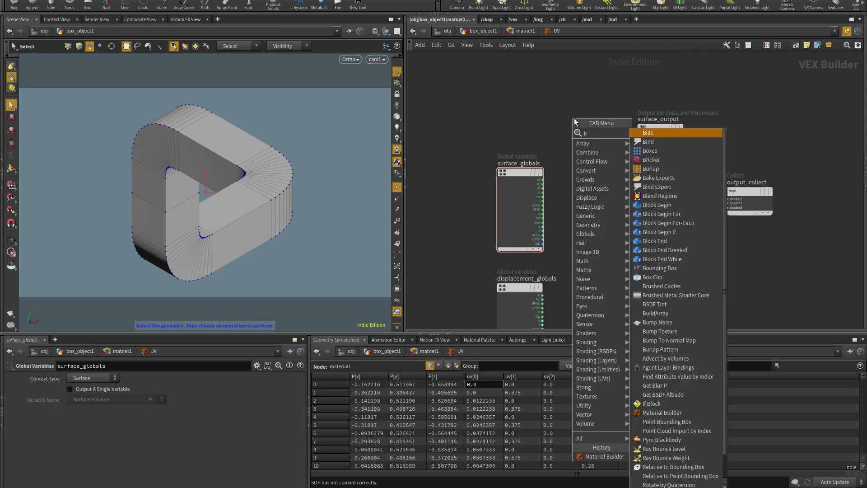
key("Return")
left_click(574, 118)
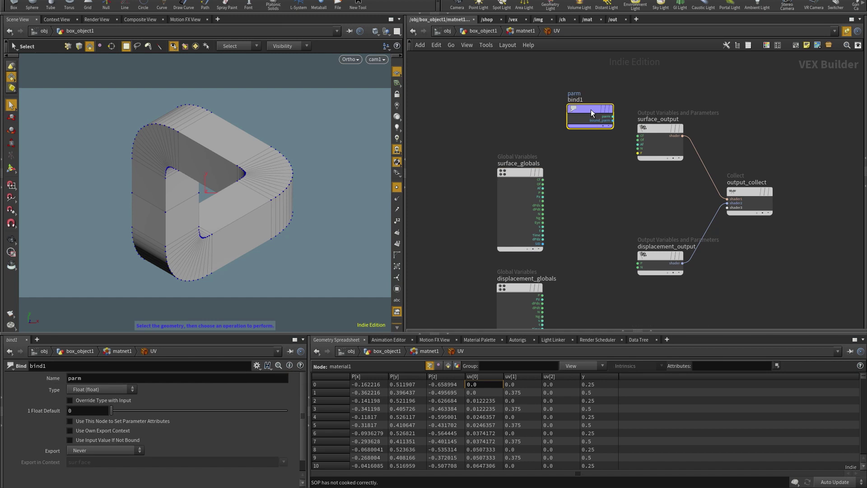
type("uv")
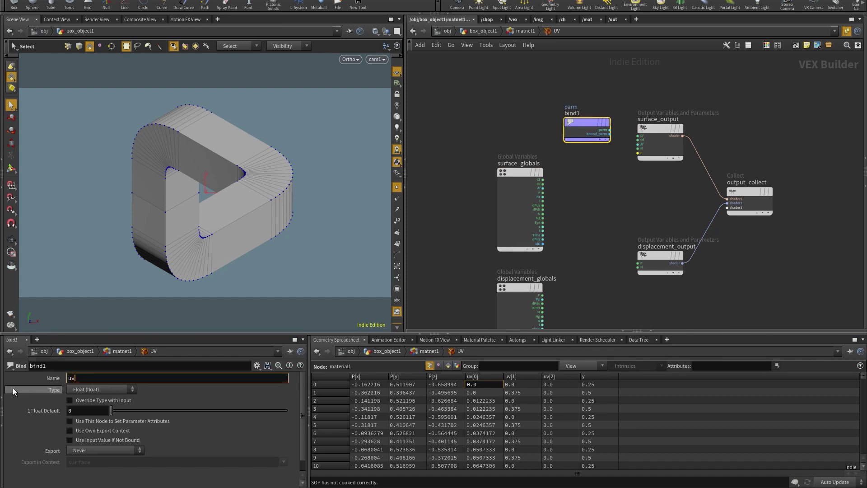
key("Return")
left_click(75, 389)
left_click(88, 117)
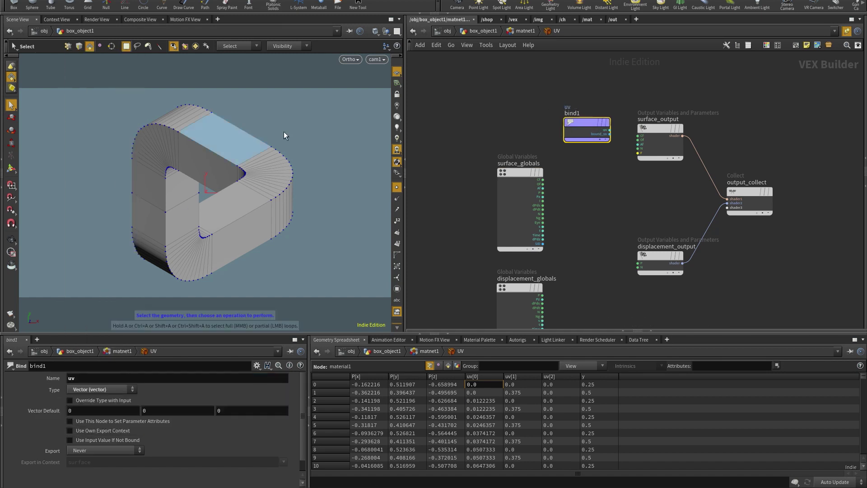
left_click_drag(610, 130, 638, 136)
left_click_drag(592, 131, 603, 136)
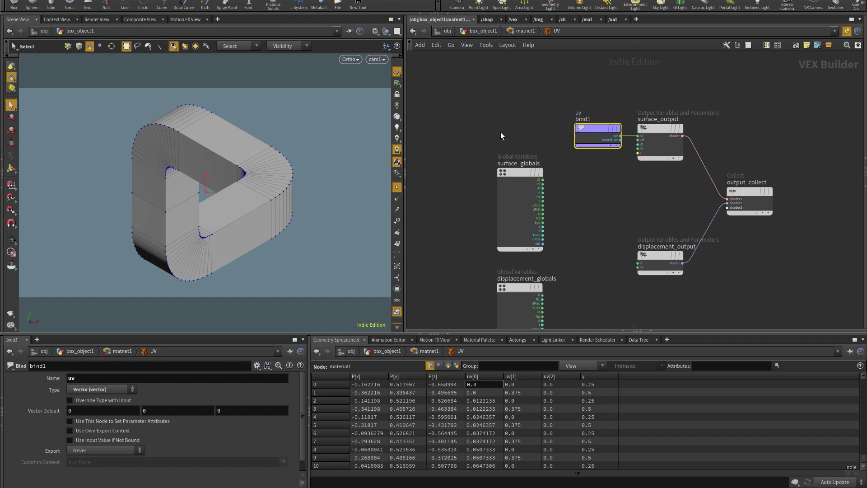
left_click(525, 32)
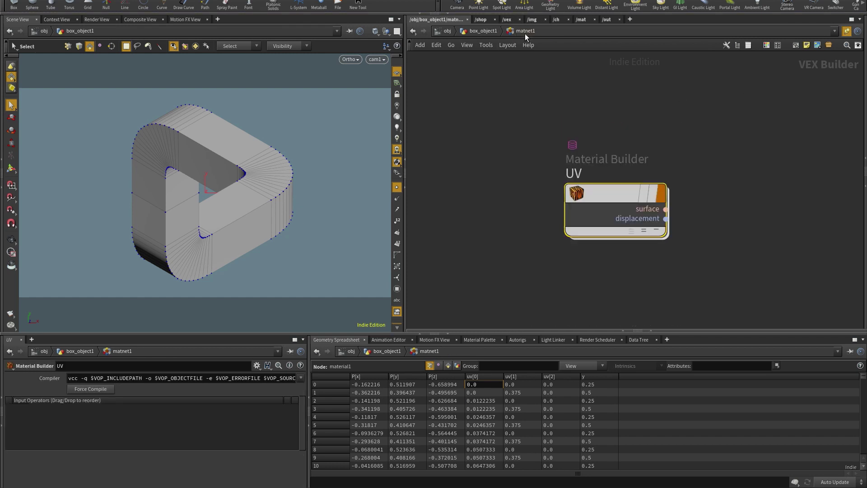
Step: Assign ../matnet1/UV as material1's material for group1
left_click(482, 31)
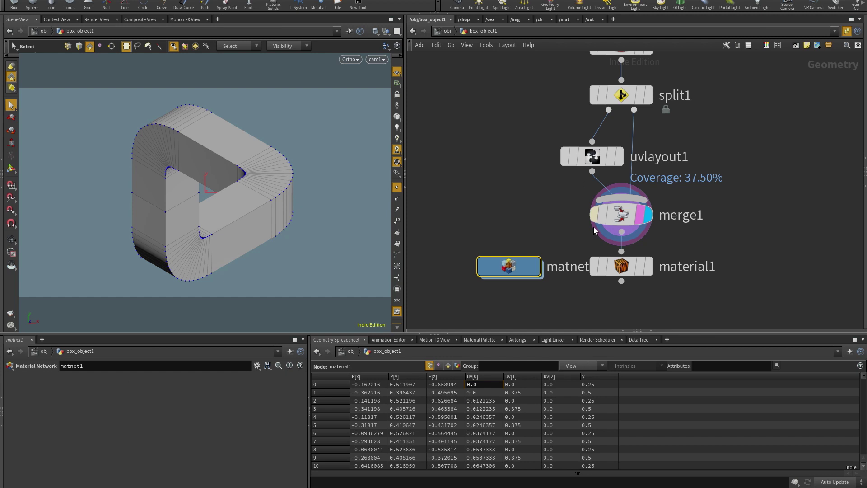
left_click(636, 266)
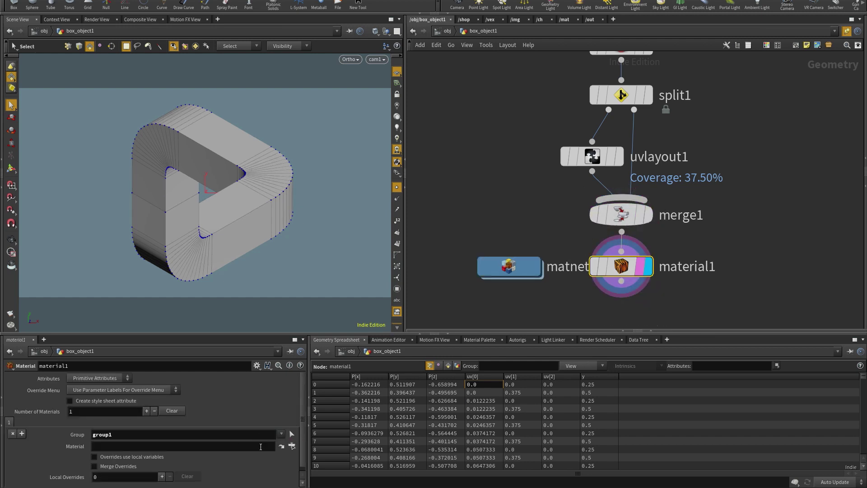
left_click(292, 447)
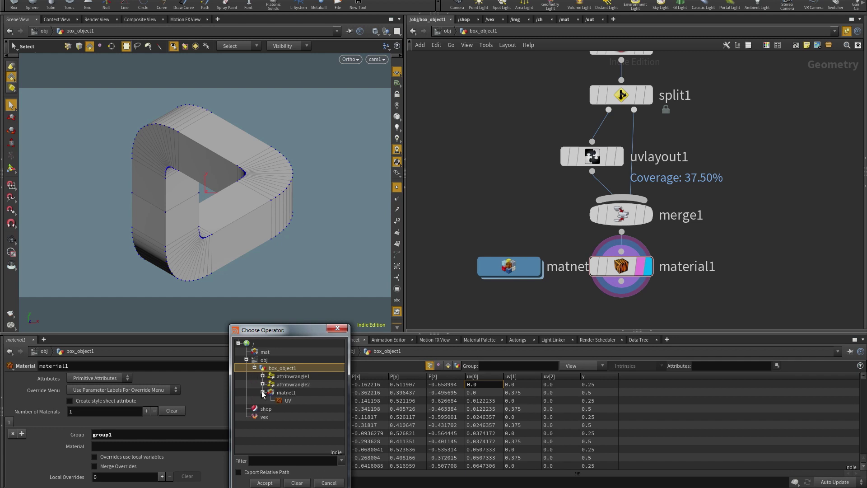
left_click(266, 400)
left_click(264, 483)
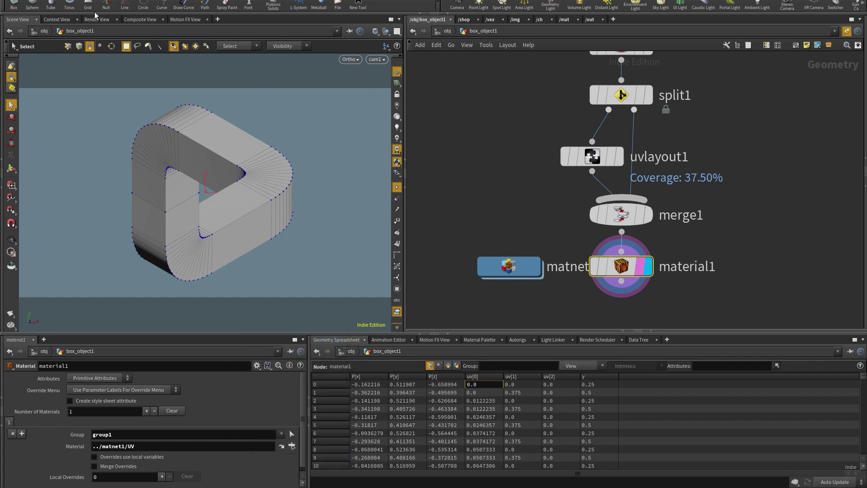
Step: Render the triangle in the Render View to see the UV gradient
left_click(97, 20)
left_click(25, 32)
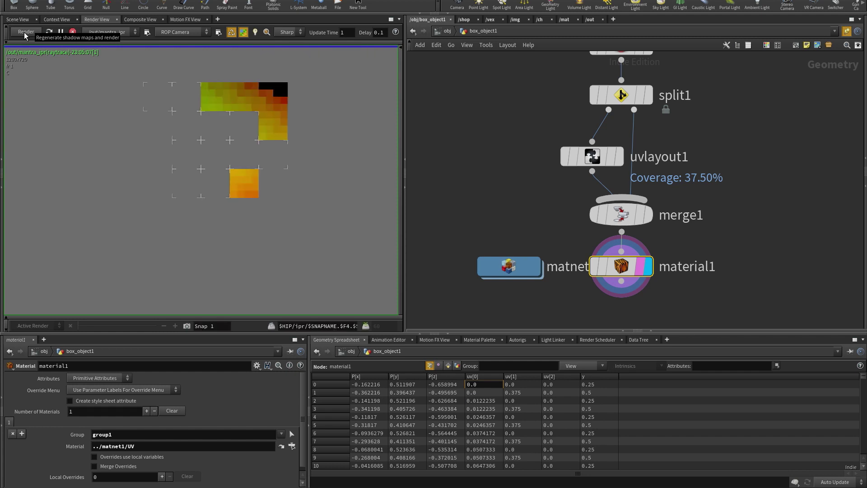
left_click(24, 32)
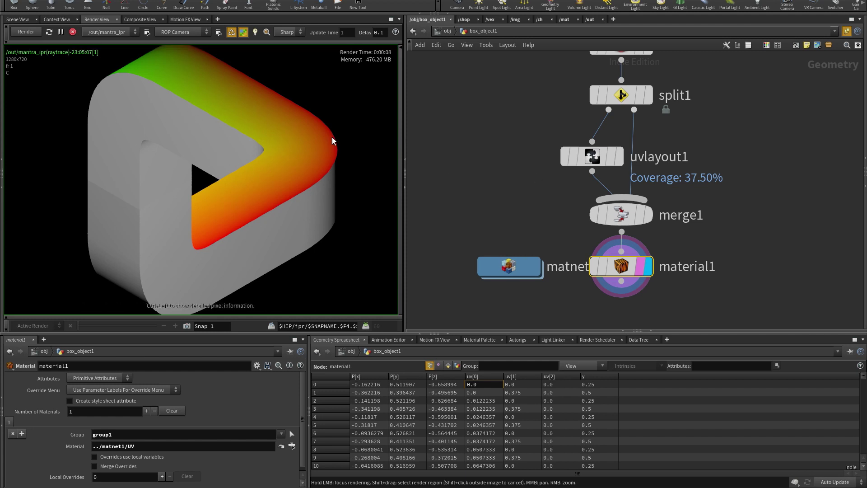
middle_click_drag(555, 183, 549, 117)
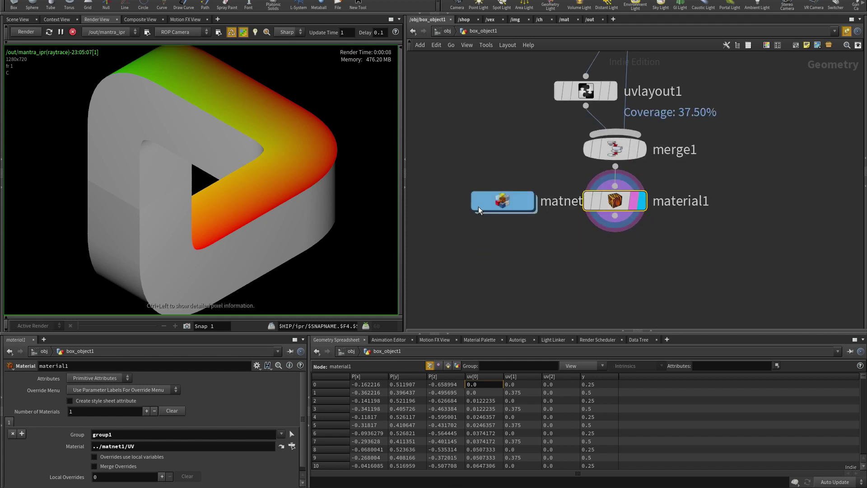
Step: Duplicate the UV material builder and rename the copy Matte
double_click(508, 202)
left_click_drag(638, 226, 747, 210, "alt")
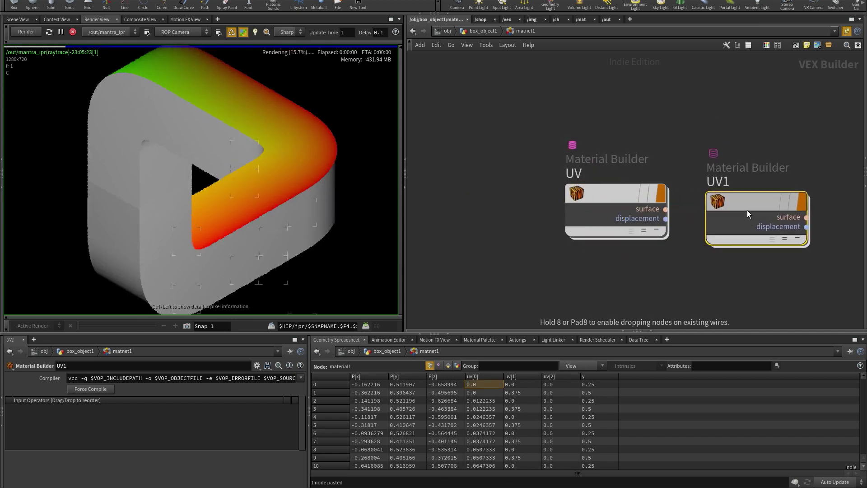
double_click(750, 209)
key("u")
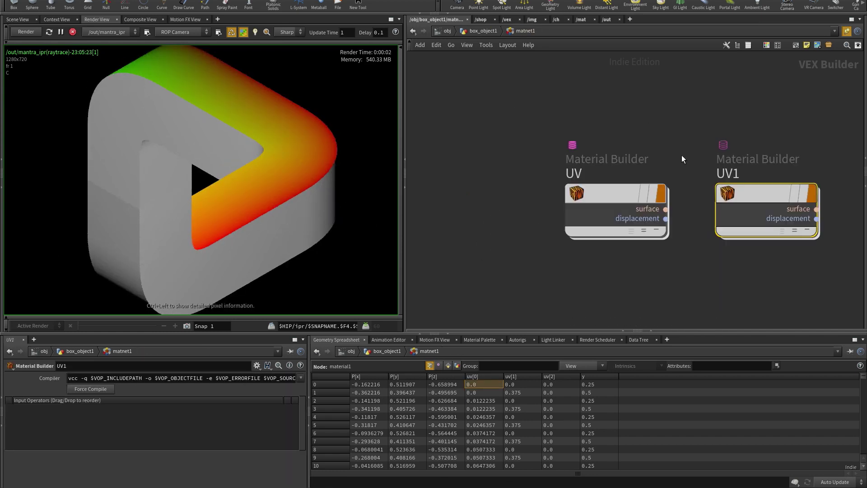
double_click(717, 173)
type("MAtte")
key("Return")
Step: Add a second material1 slot assigning ../matnet1/Matte to group !group1
left_click(480, 30)
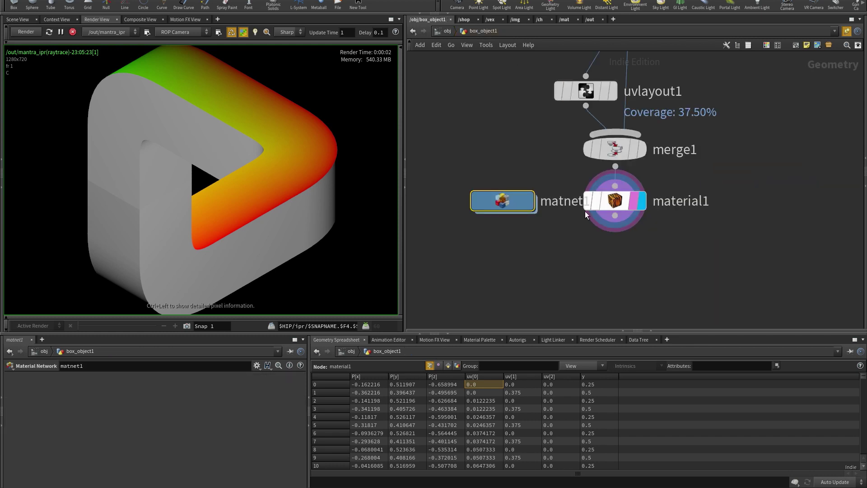
left_click(21, 434)
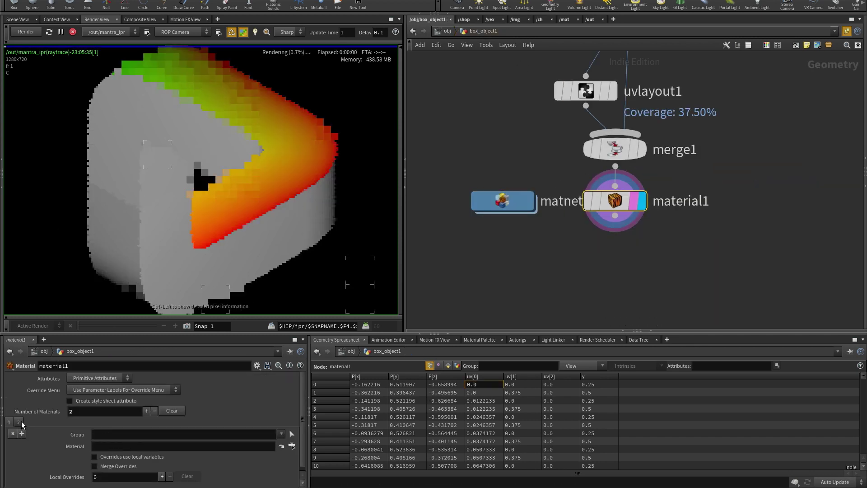
left_click(132, 436)
key("Home")
type("!")
left_click(292, 446)
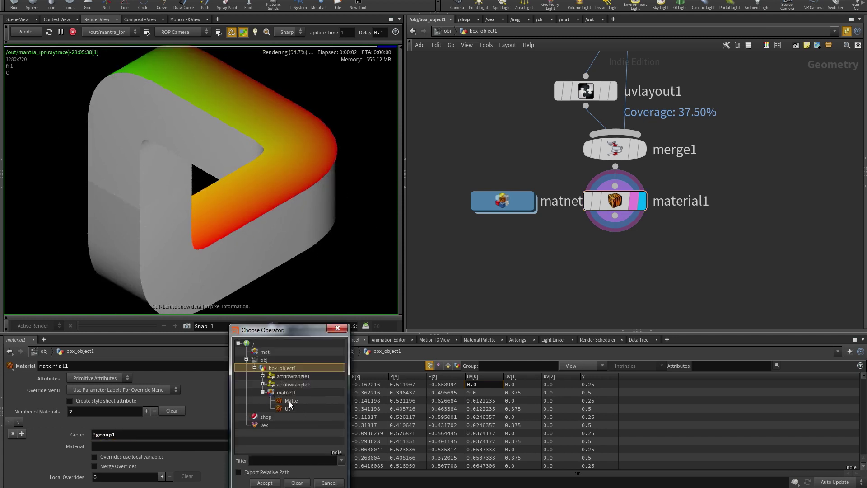
left_click(289, 401)
left_click(249, 473)
left_click(264, 483)
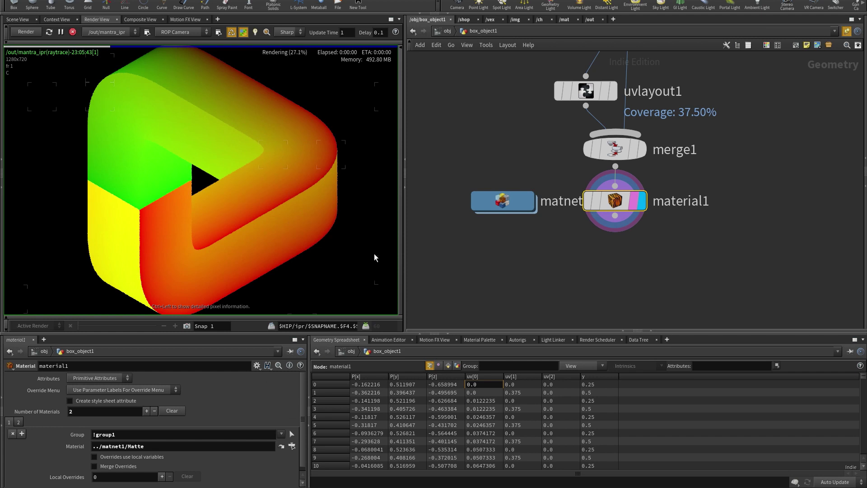
Step: Delete the uv bind node inside the Matte material builder
double_click(508, 204)
double_click(754, 199)
left_click(600, 86)
key("Delete")
Step: Add a Constant node const1 in Matte and wire its value toward surface_output's Of and Af
key("Tab")
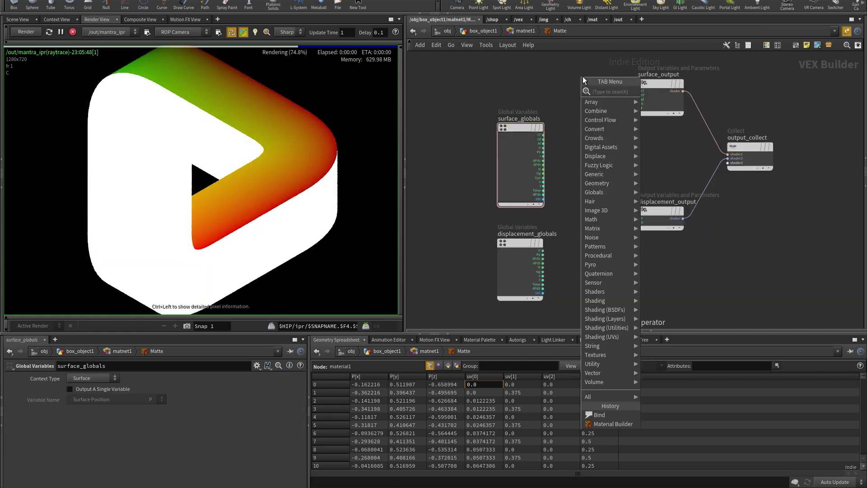
key("Return")
left_click(583, 77)
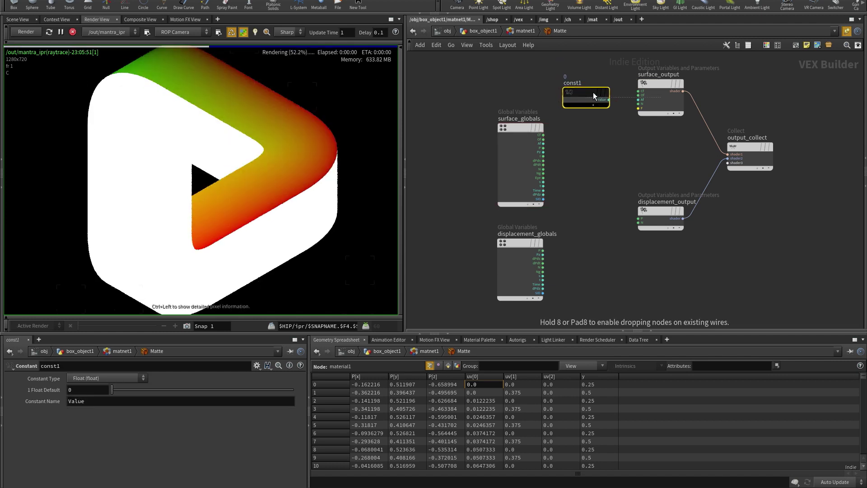
left_click_drag(609, 99, 639, 96)
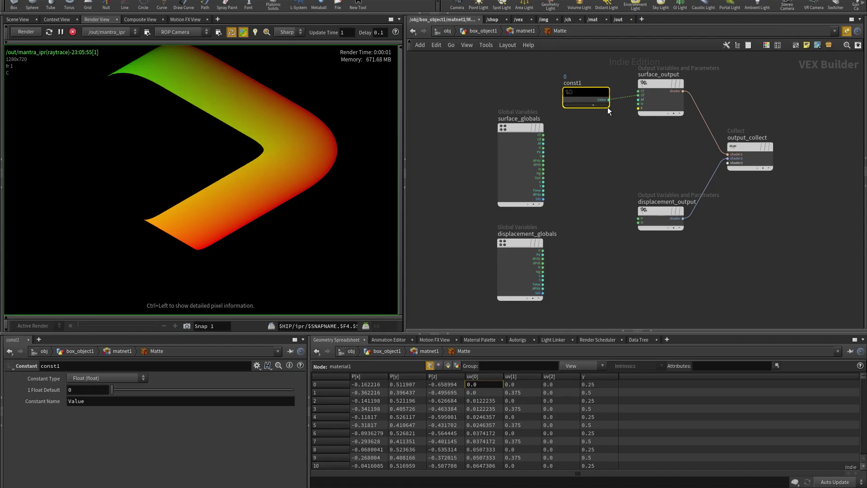
left_click(609, 100)
Step: Wire const1 into Matte's alpha and opacity, checking the render's alpha channel
left_click(638, 99)
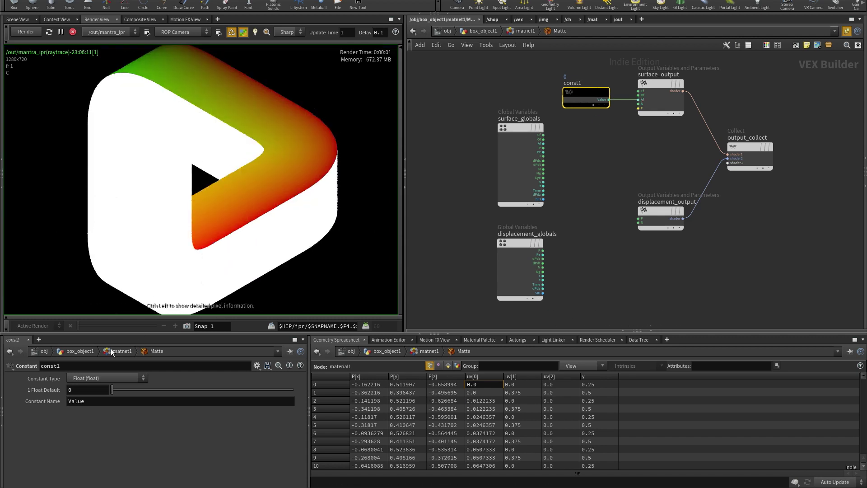
left_click(43, 316)
left_click(117, 313)
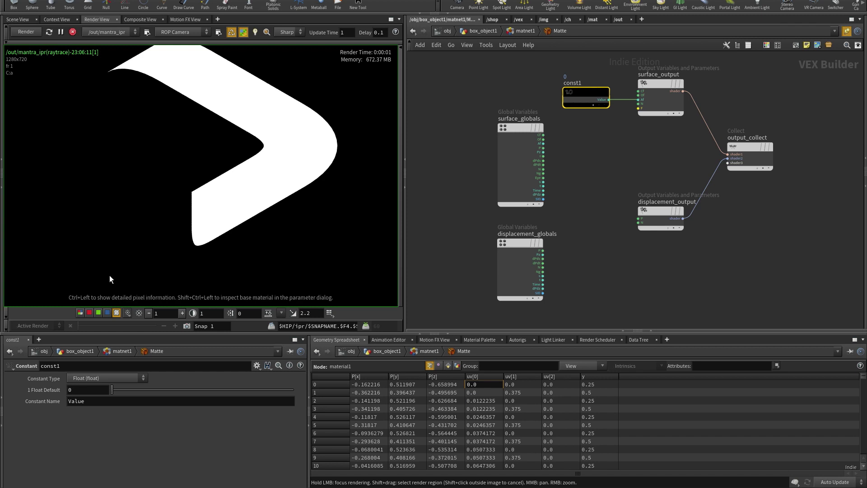
left_click(79, 313)
left_click_drag(610, 100, 638, 95)
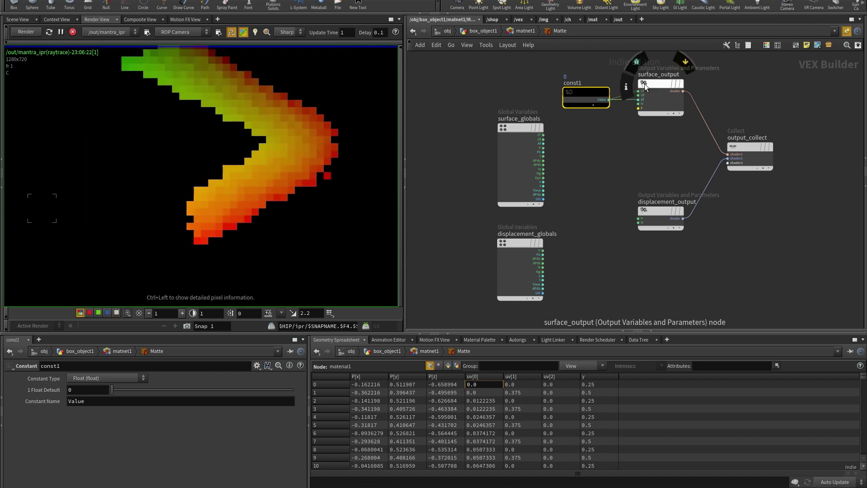
left_click(117, 313)
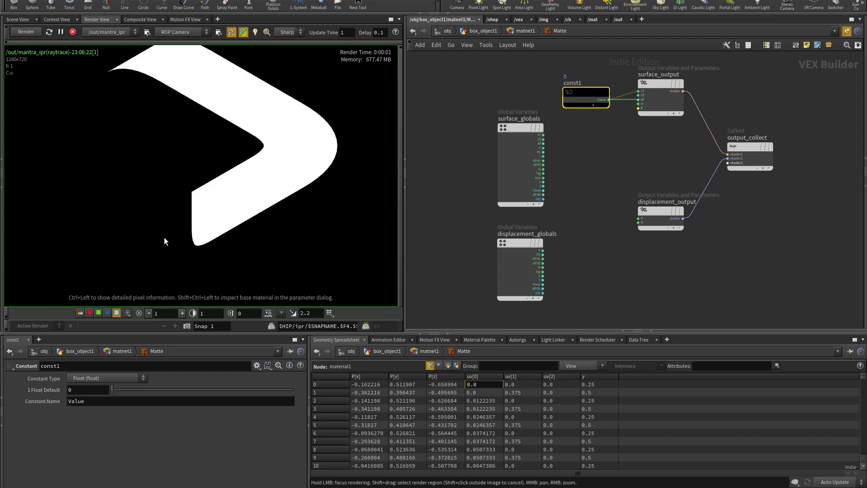
Step: Return to box_object1 and render the merge1 output in colour
left_click(525, 30)
left_click(484, 31)
scroll(316, 172, "down", 2)
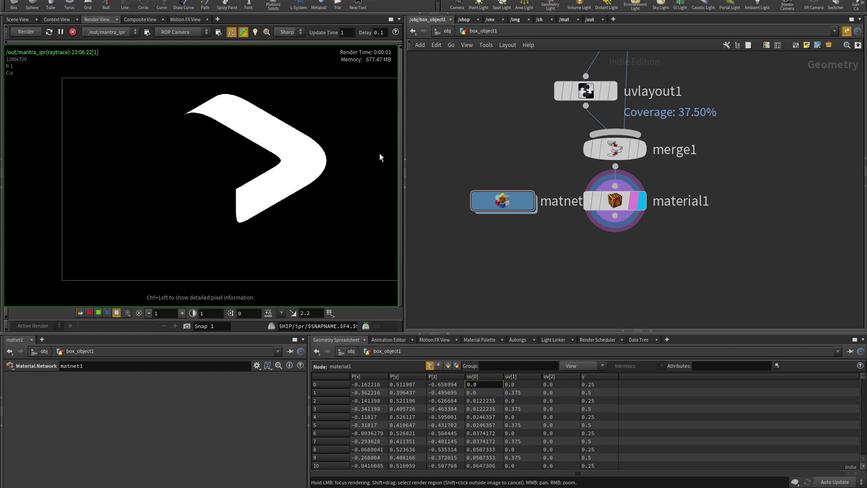
left_click(615, 200)
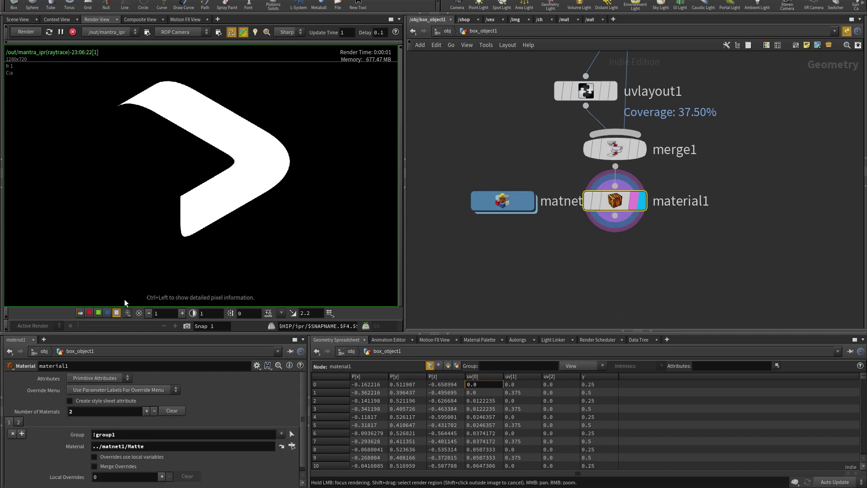
left_click(84, 312)
scroll(275, 149, "down", 1)
middle_click_drag(277, 151, 296, 124)
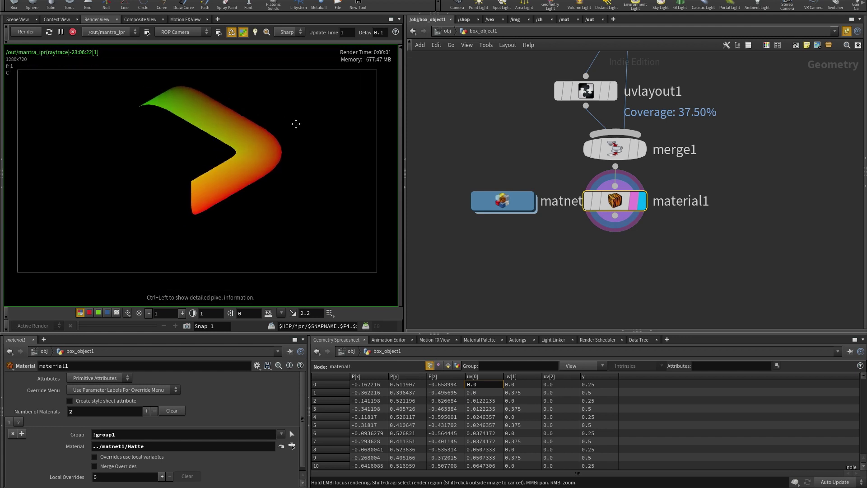
left_click(641, 149)
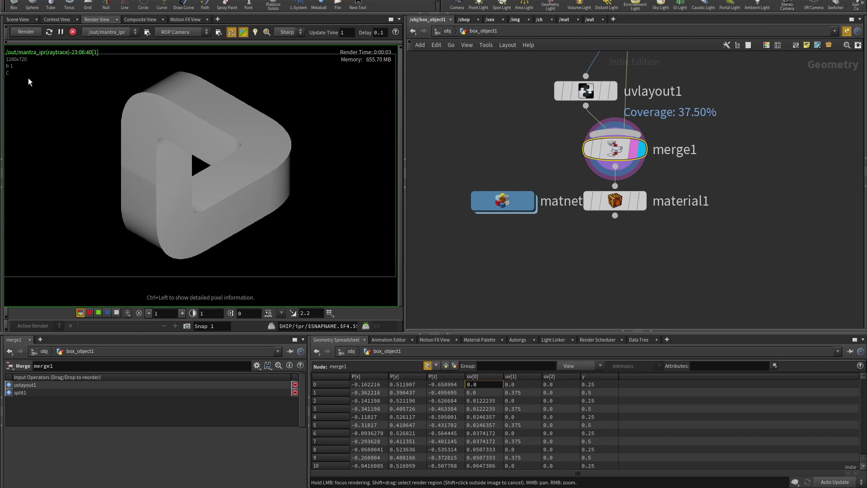
Step: Orbit the 3D scene, select cam1, and return to the object level
left_click(17, 20)
left_click_drag(163, 181, 207, 137)
left_click_drag(296, 169, 229, 163)
key("s")
left_click(161, 199)
key("t")
left_click_drag(324, 171, 231, 193)
key("Escape")
key("t")
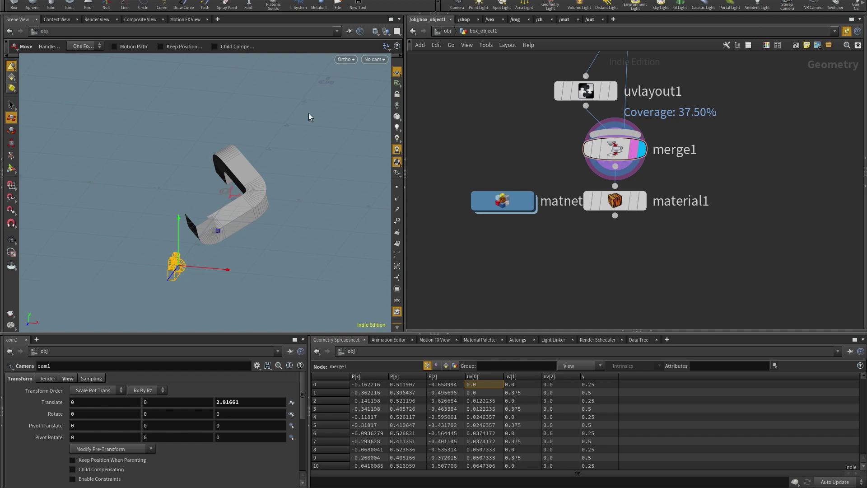
key("Escape")
left_click(446, 31)
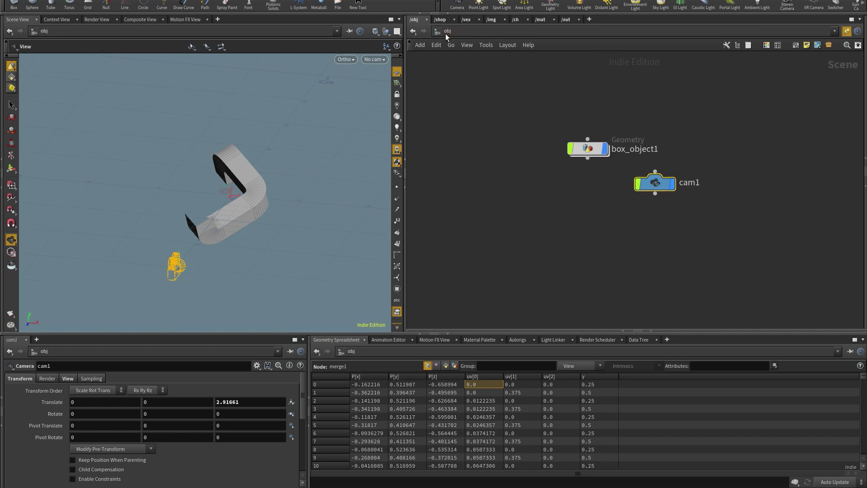
key("Tab")
Step: Add a Light node hlight1 at object level and set its type to Sun
type("li")
key("Return")
key("Escape")
key("Tab")
type("lig")
key("Return")
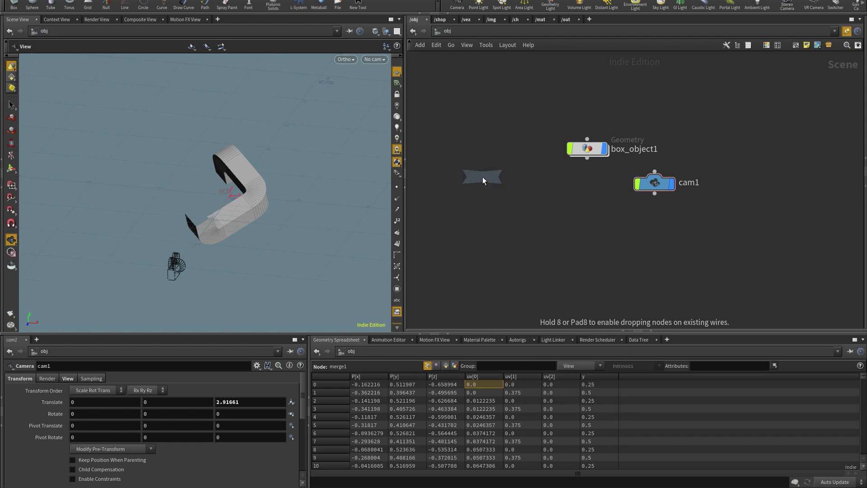
left_click(482, 181)
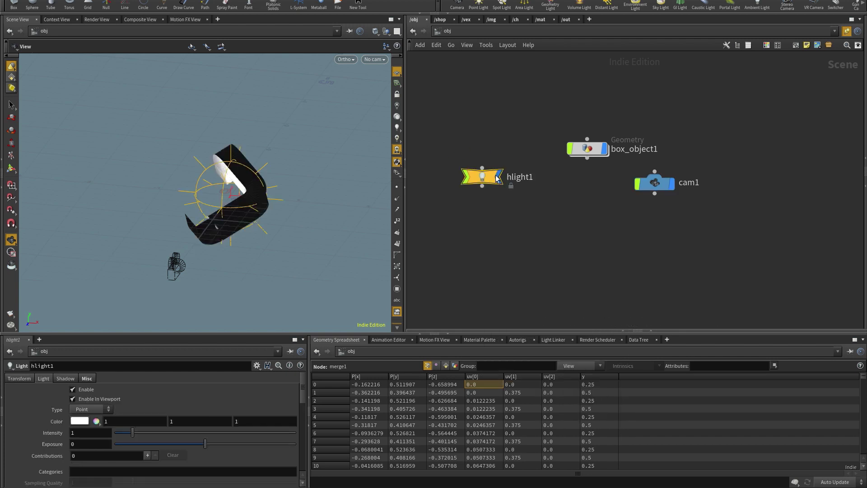
left_click(87, 410)
left_click(85, 399)
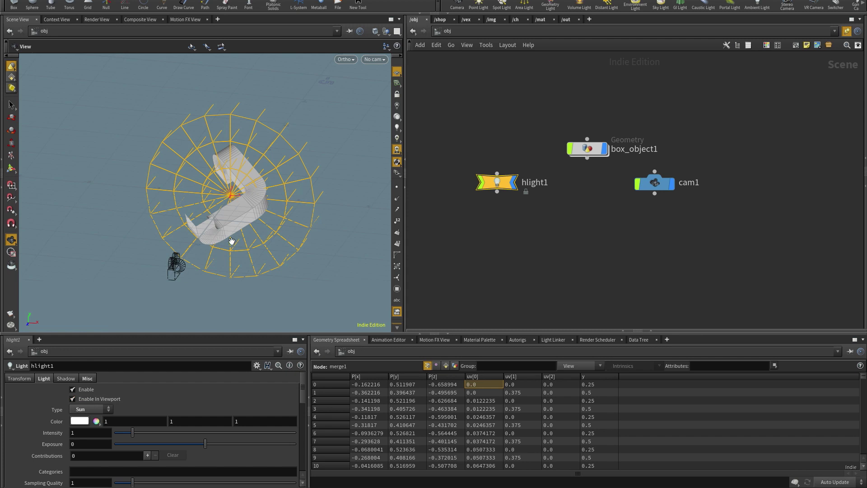
Step: Rotate hlight1 to 90 in Y and aim it at the triangle, viewing through cam1
key("r")
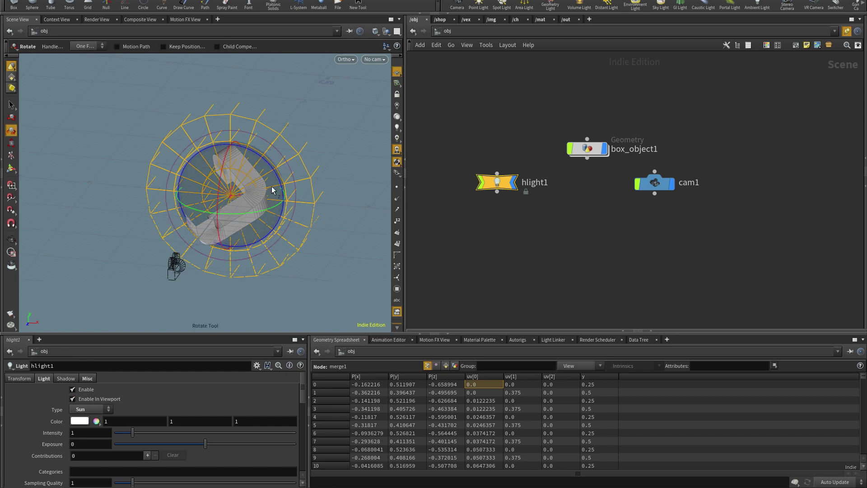
left_click_drag(247, 211, 321, 182)
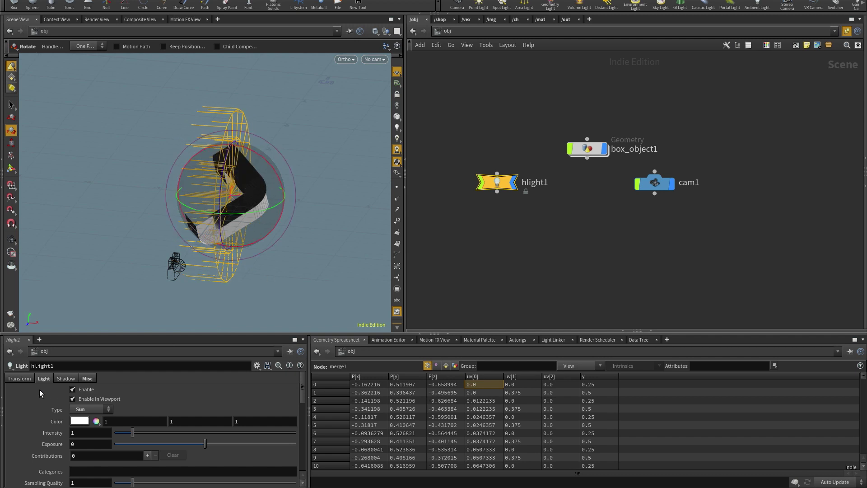
left_click(20, 378)
type("90")
key("Return")
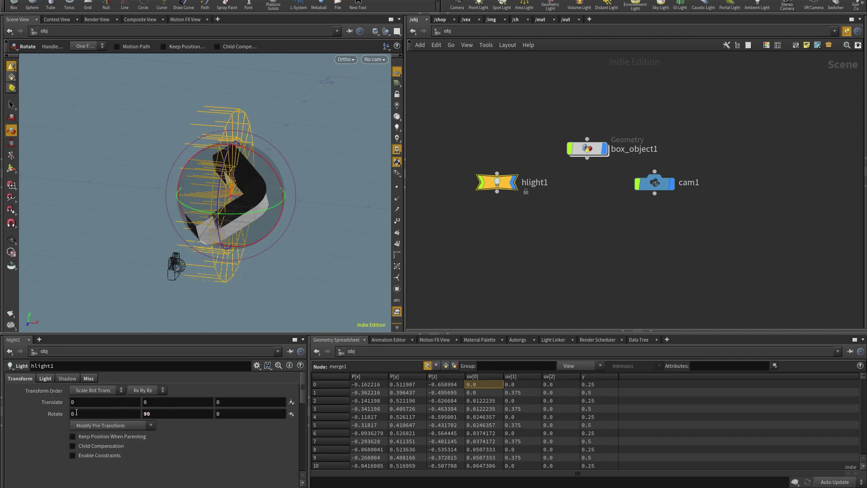
left_click_drag(273, 157, 182, 176)
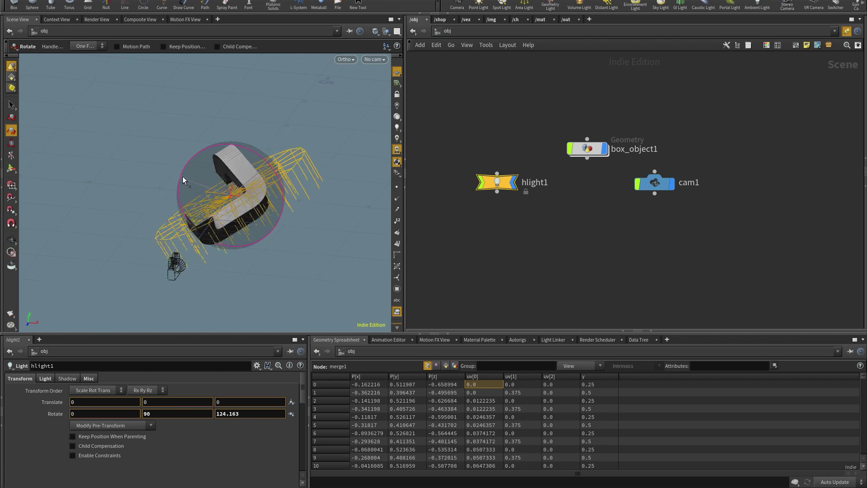
left_click(374, 59)
left_click(379, 87)
left_click_drag(250, 146, 252, 206)
Step: Copy-paste the sun light as hlight2, then swing both lights to different angles
mouse_move(514, 185)
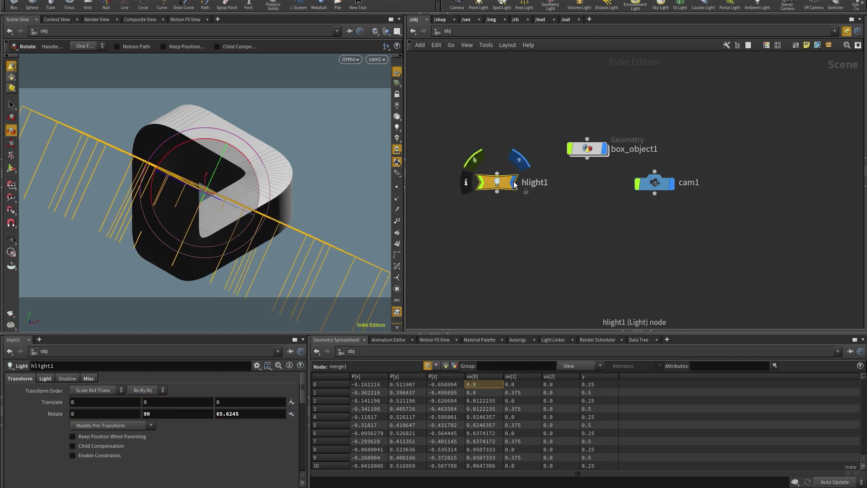
key("ctrl+c")
key("ctrl+v")
left_click_drag(255, 158, 224, 196)
left_click(513, 174)
left_click_drag(270, 149, 177, 101)
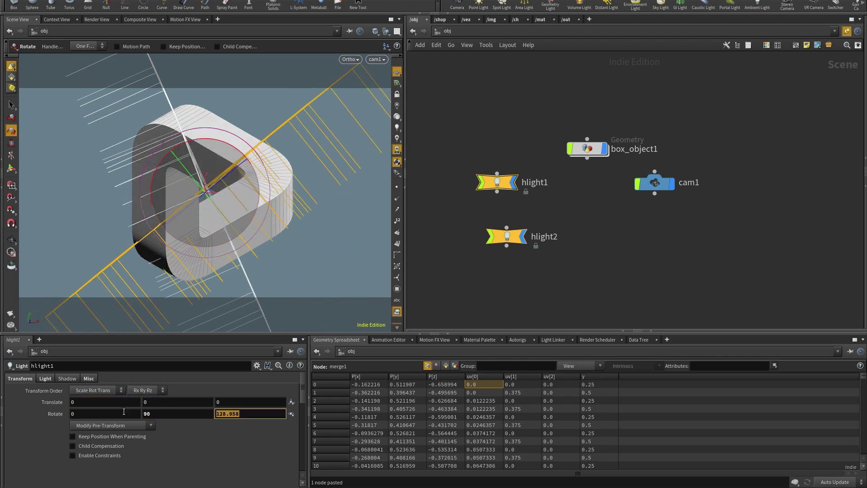
Step: Set hlight1's Rotate Z to 125
key("Return")
left_click(502, 237)
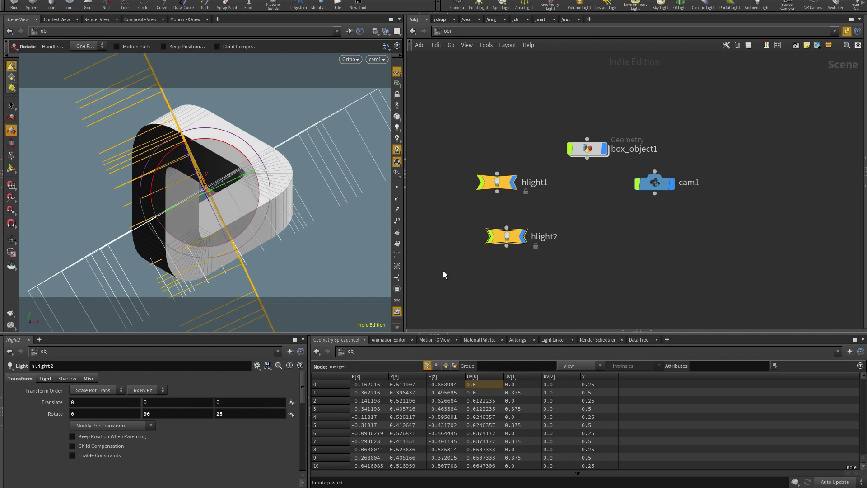
left_click(497, 182)
left_click(229, 417)
type("125")
key("Return")
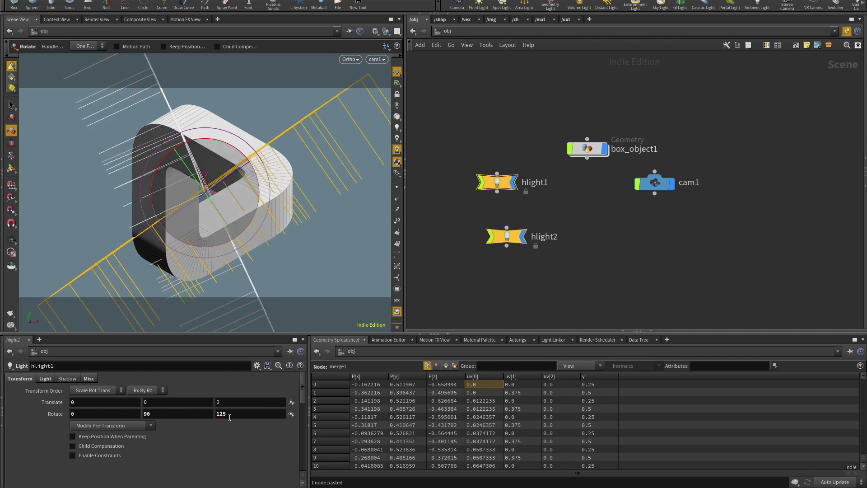
key("Escape")
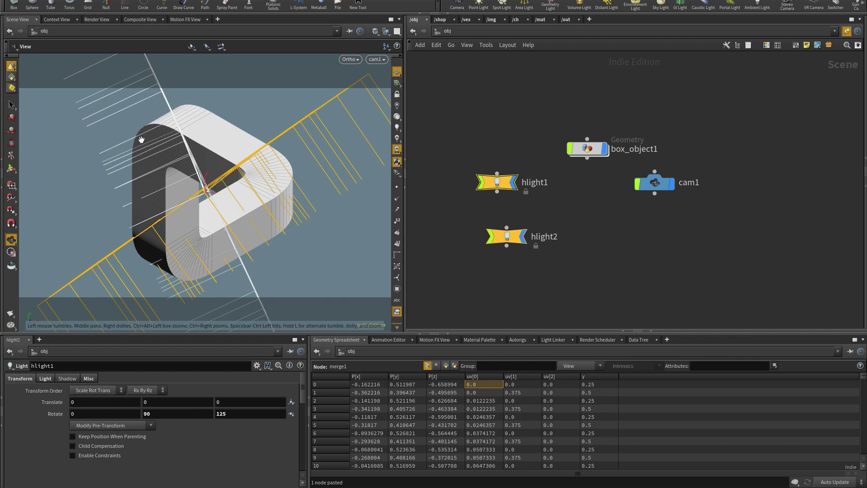
Step: Set hlight2's Rotate Z to 35
key("s")
left_click(166, 99)
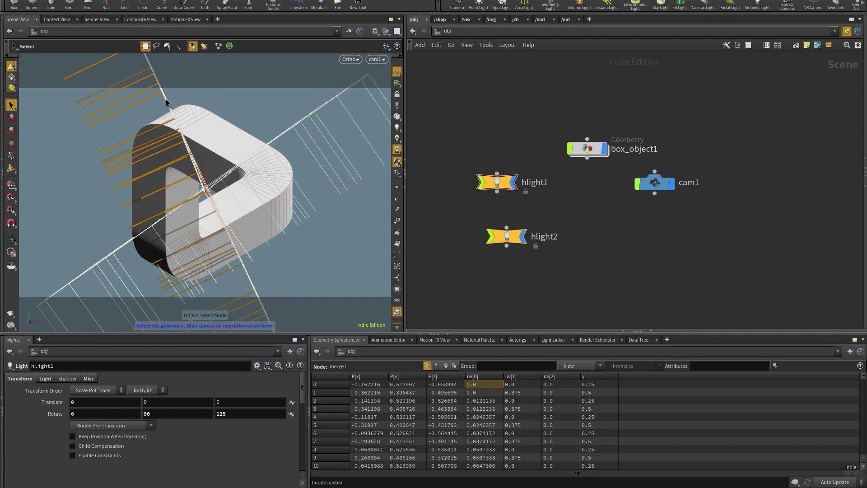
key("r")
left_click_drag(198, 128, 209, 118)
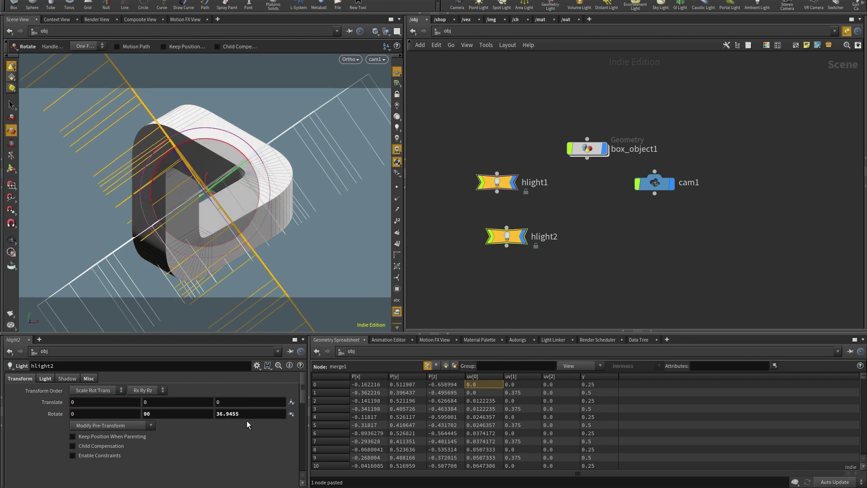
type("35")
key("Return")
Step: Deselect the lights and view the live render of the triangle lit by both suns
key("s")
left_click(316, 238)
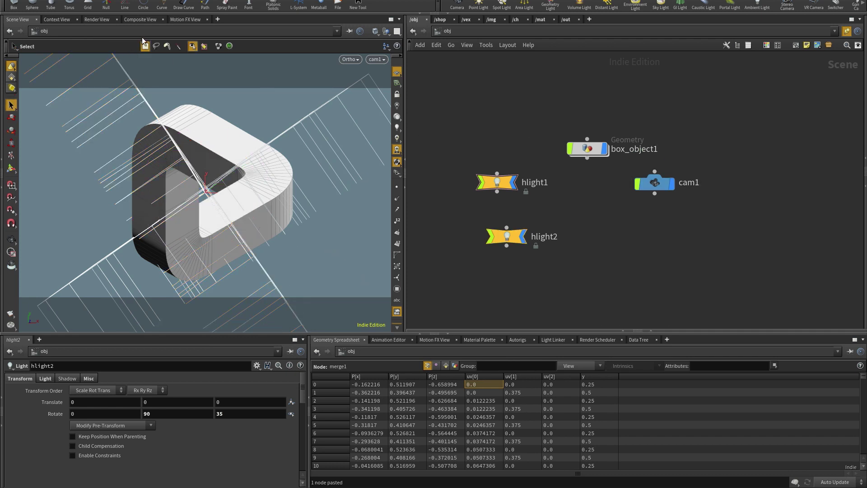
left_click(96, 20)
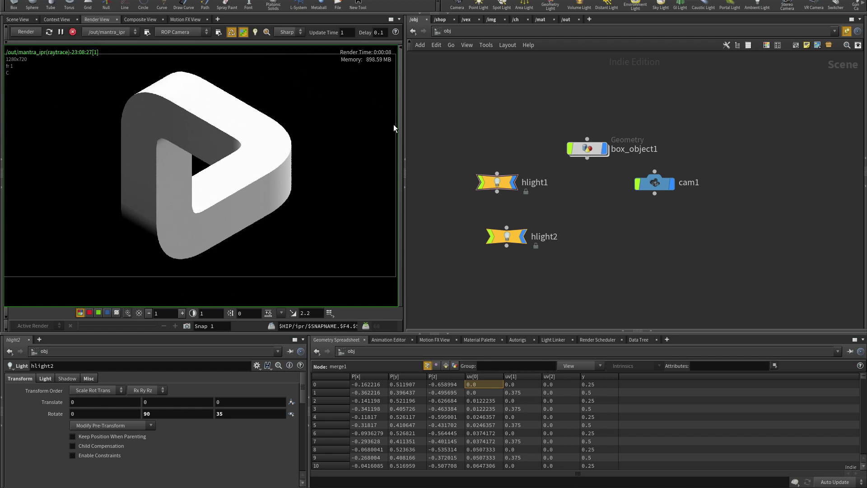
Step: Open a floating Scene View panel and orbit it to see the lights
left_click(84, 1)
left_click(104, 13)
left_click_drag(27, 1, 499, 41)
left_click(484, 35)
left_click(519, 52)
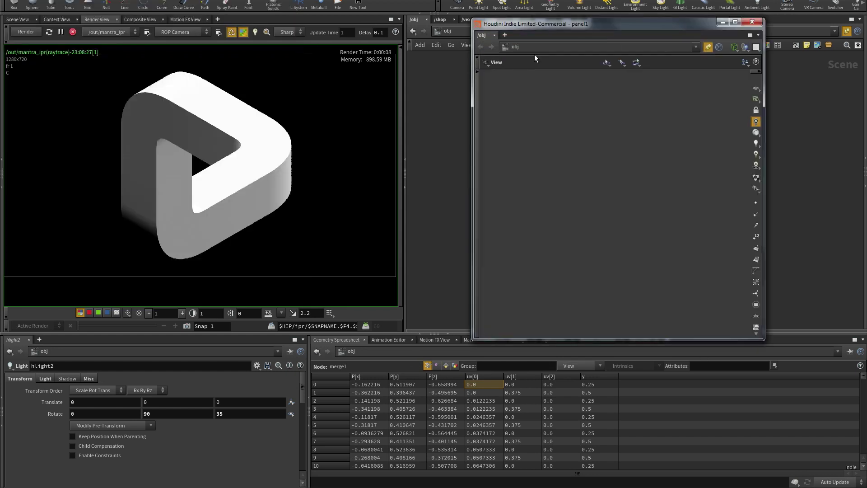
left_click_drag(608, 121, 604, 126)
left_click_drag(582, 171, 581, 205)
Step: Rotate hlight2 to about -103.455, 77.3945, -77.0176, then close the floating panel
key("s")
key("r")
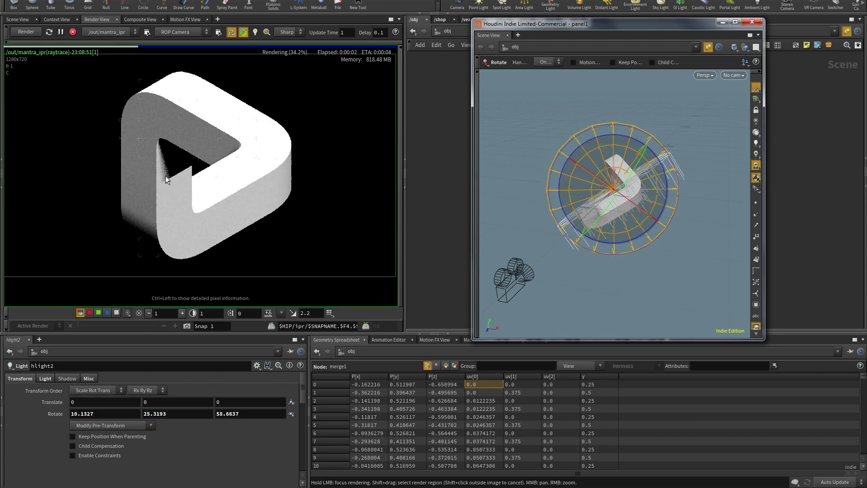
left_click_drag(628, 155, 588, 163)
left_click_drag(592, 193, 580, 220)
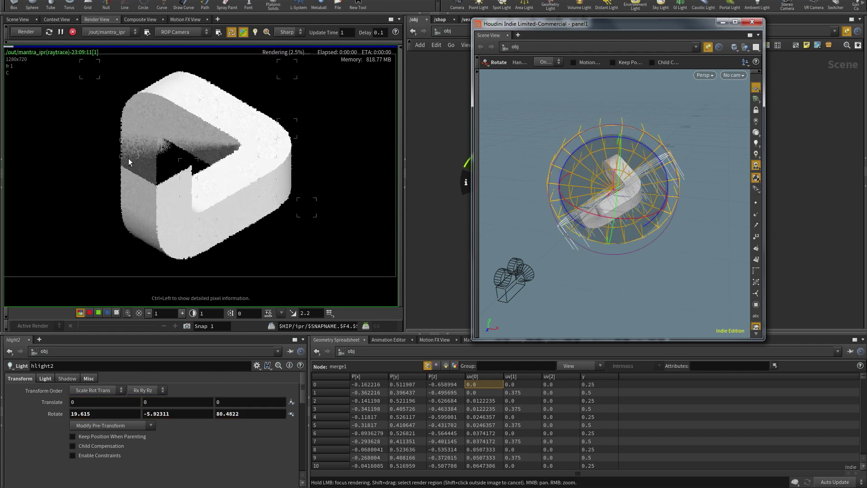
key("ctrl+z")
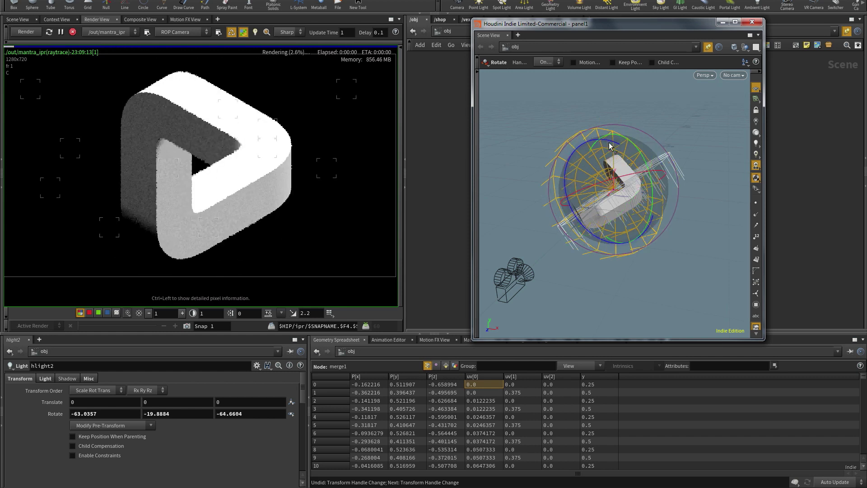
key("ctrl+z")
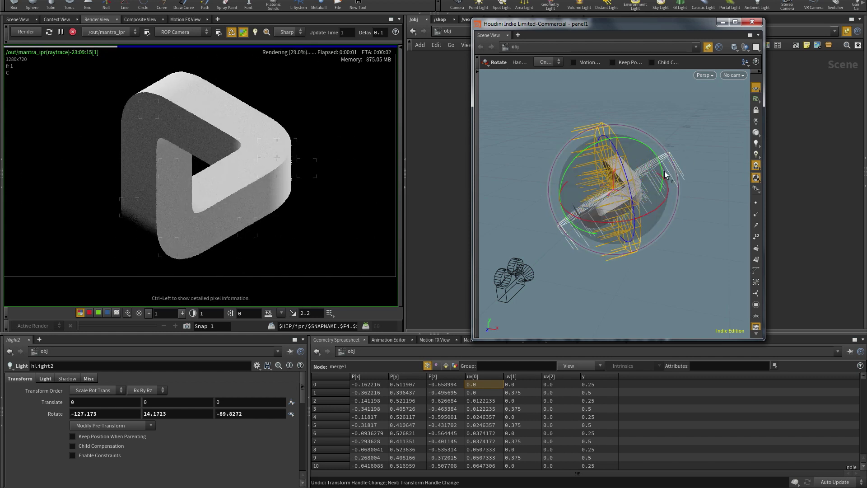
key("Escape")
key("ctrl+z")
key("ctrl+z")
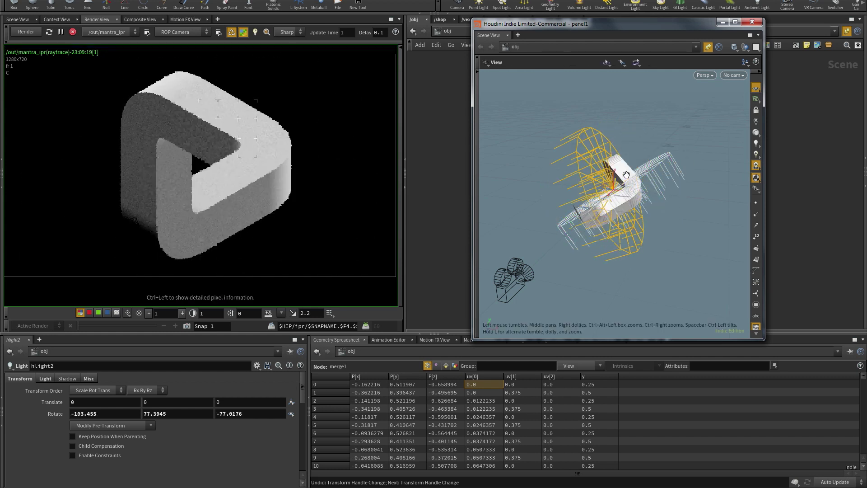
left_click(753, 23)
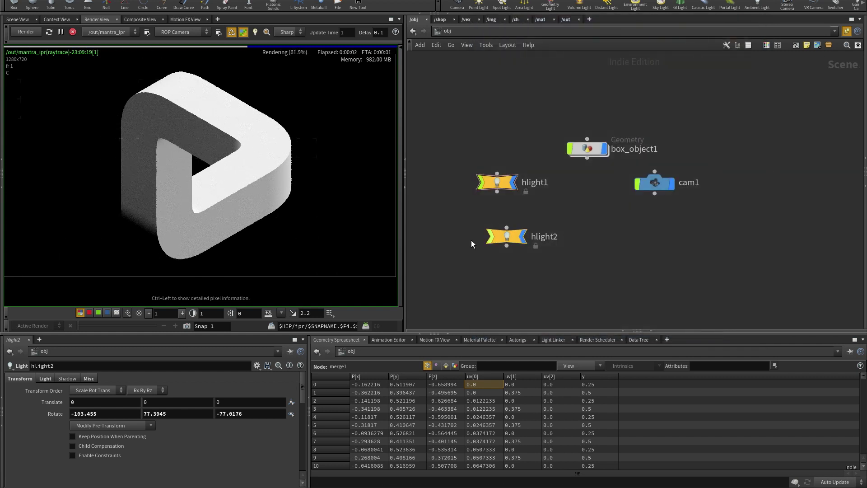
Step: Add a Mantra render node in /out and name it UV
left_click(570, 18)
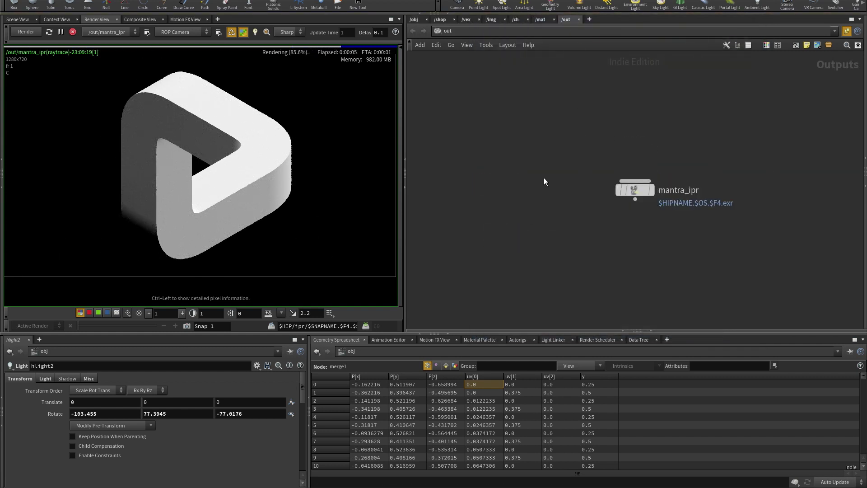
key("Tab")
type("ma")
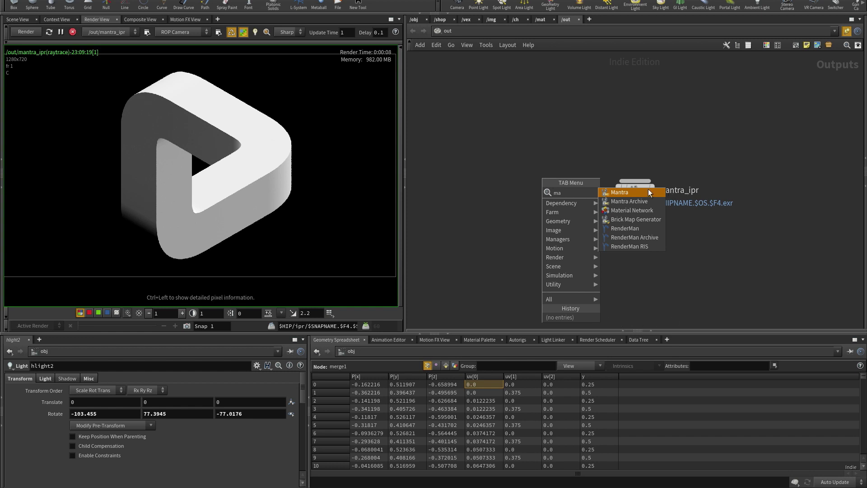
left_click(648, 191)
left_click(537, 193)
double_click(566, 190)
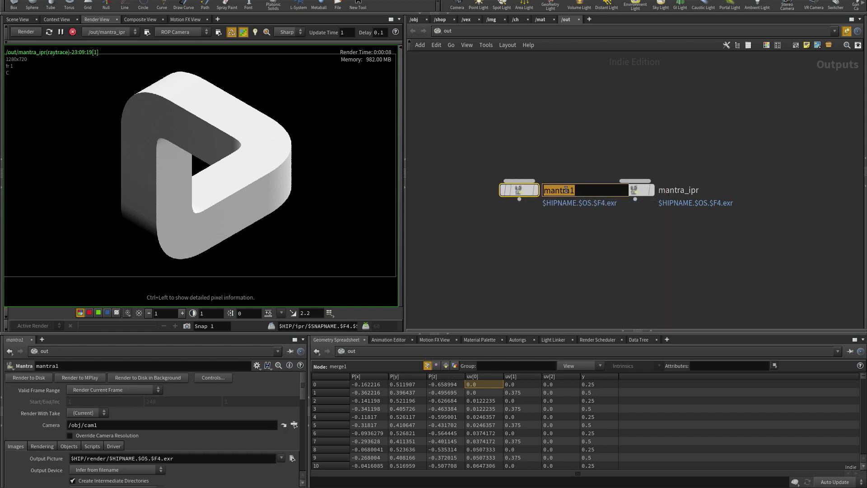
type("UV")
key("Return")
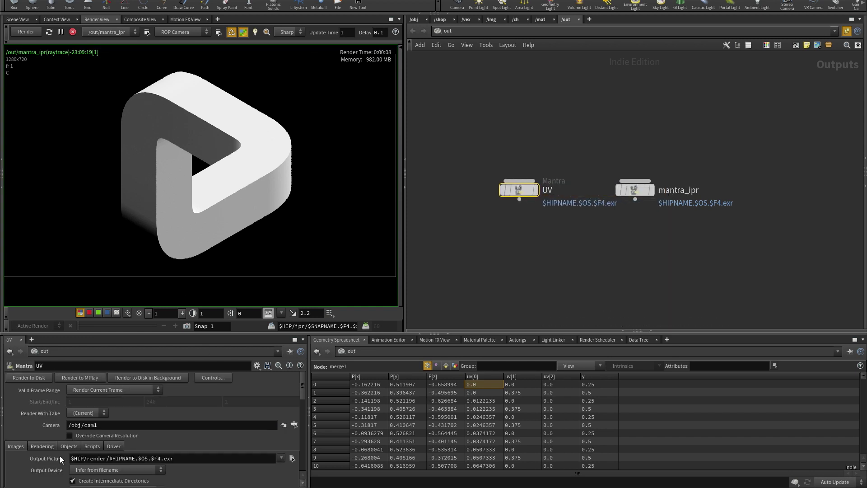
Step: Give UV the minmax edge (Disable Edge Antialiasing) pixel filter and enable Sub-Pixel Output
scroll(151, 442, "down", 3)
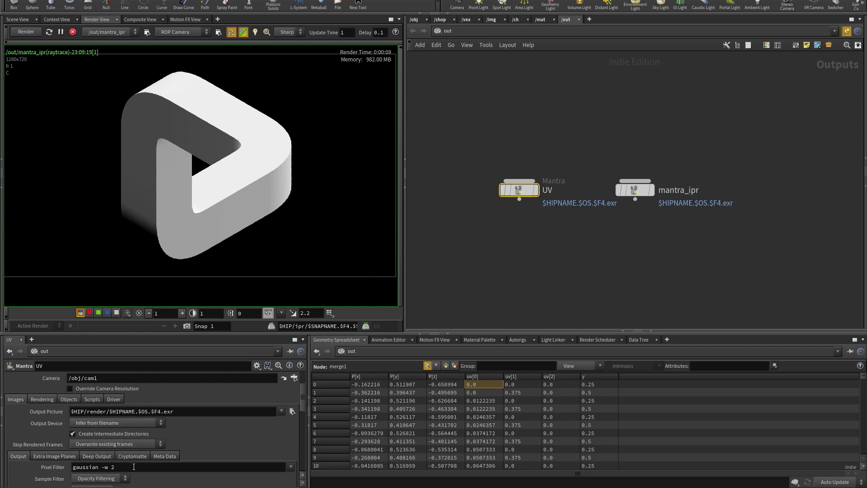
left_click(291, 466)
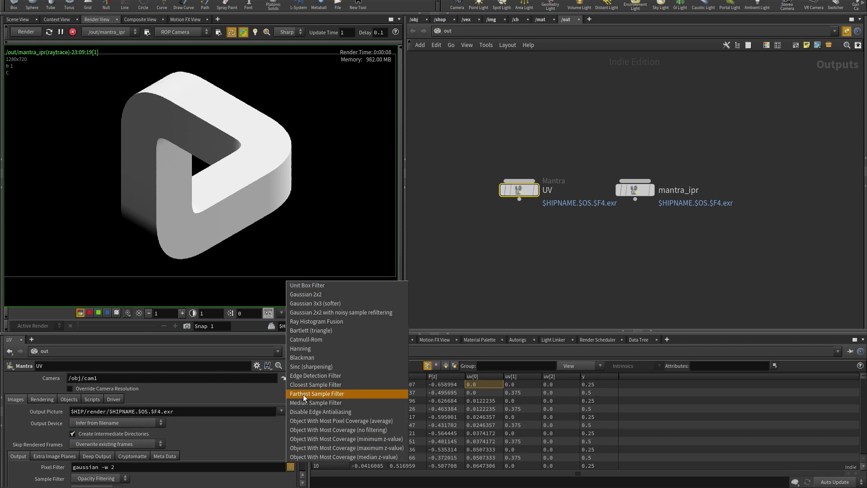
left_click(326, 415)
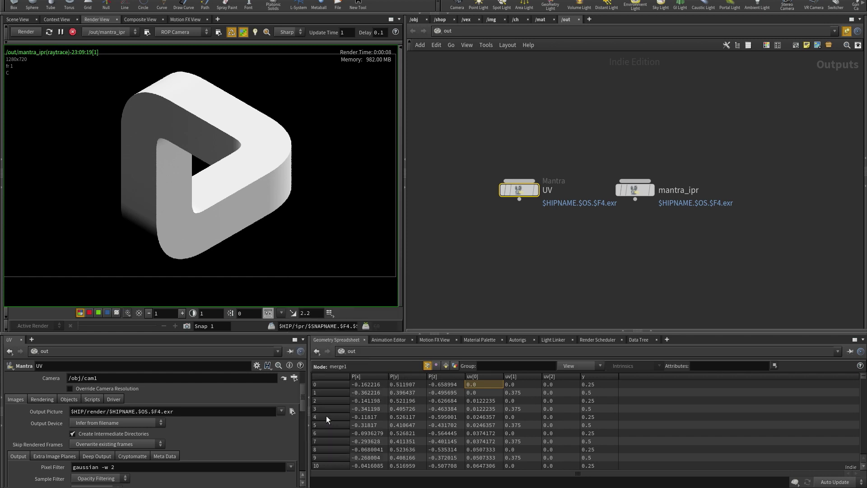
scroll(121, 423, "down", 3)
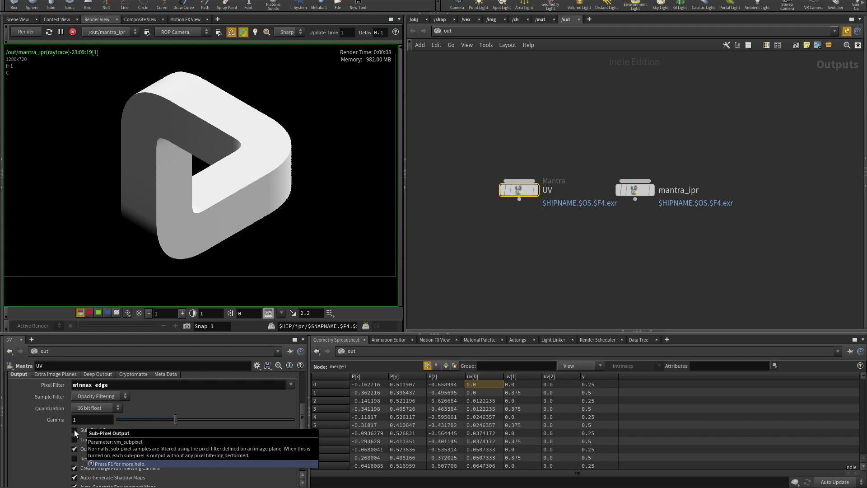
left_click(74, 429)
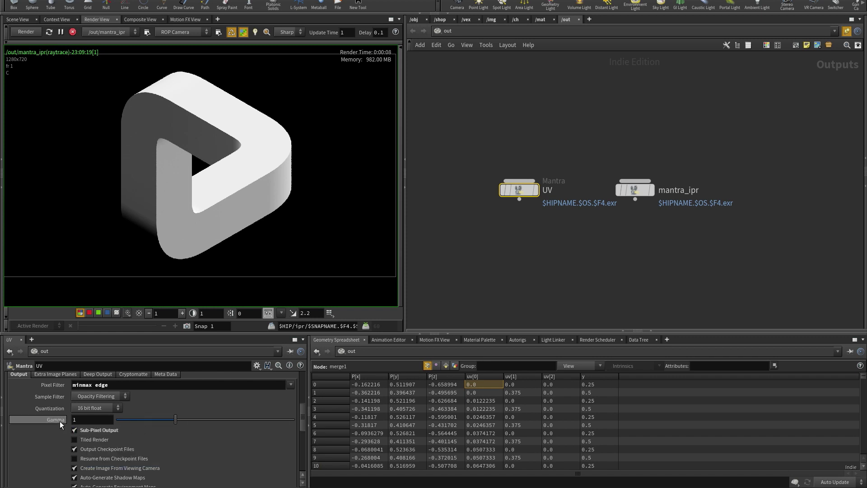
left_click_drag(519, 190, 538, 195)
Step: Duplicate the UV node and name the copy Shading
key("ctrl+c")
key("ctrl+v")
left_click(459, 200)
double_click(492, 194)
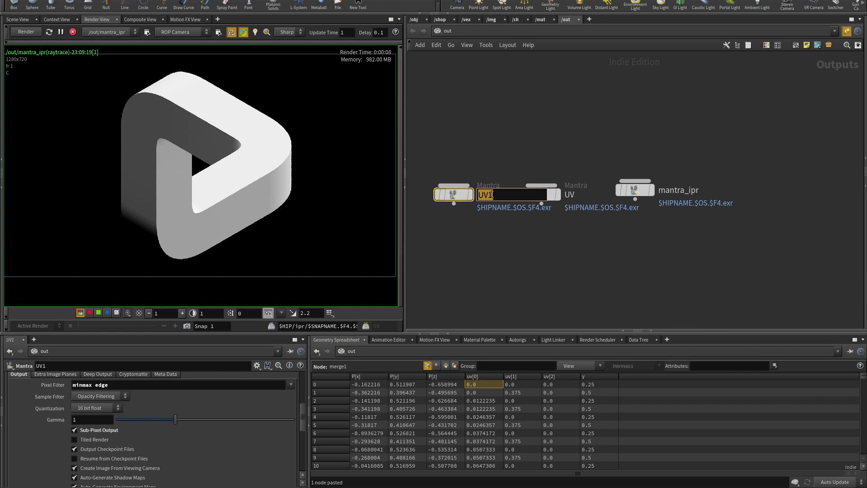
type("Shading")
key("Return")
Step: Give Shading a gaussian pixel filter, turn Sub-Pixel Output off, and render it to disk
left_click(291, 385)
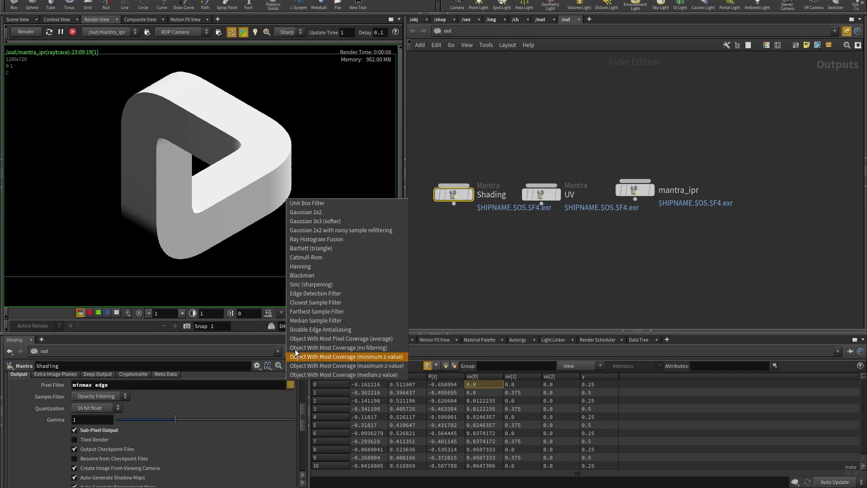
left_click(304, 220)
left_click(75, 430)
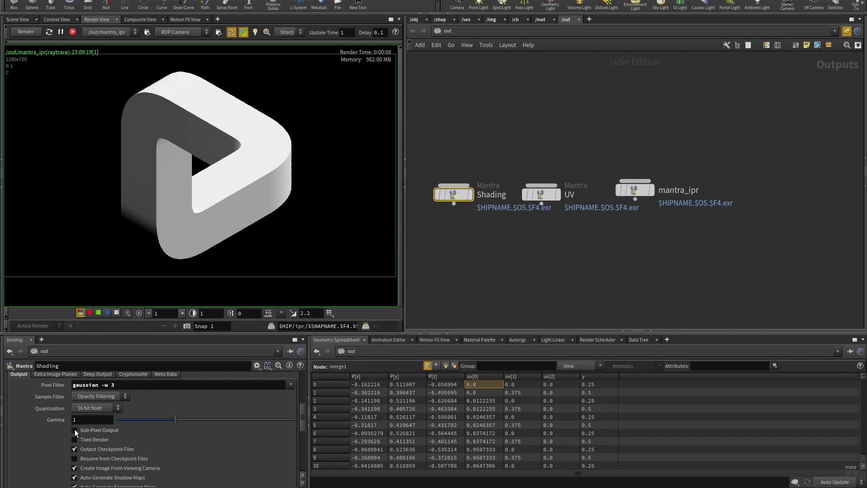
scroll(171, 406, "up", 5)
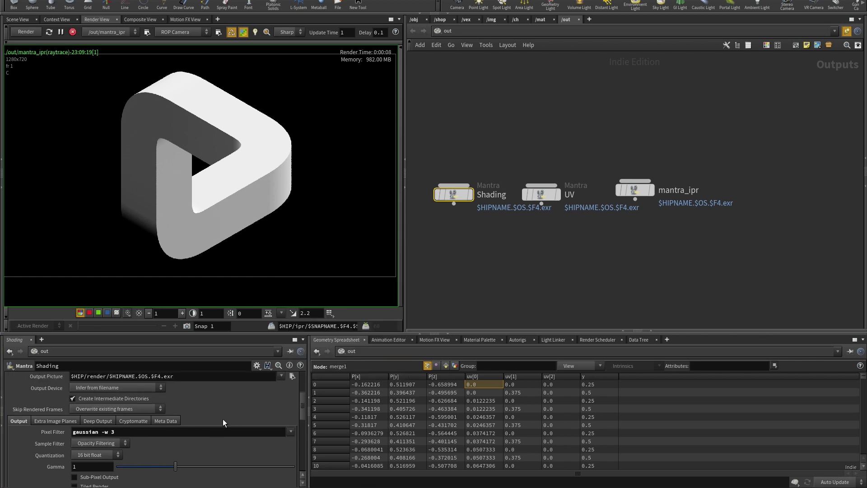
mouse_move(454, 198)
left_click_drag(454, 198, 442, 198)
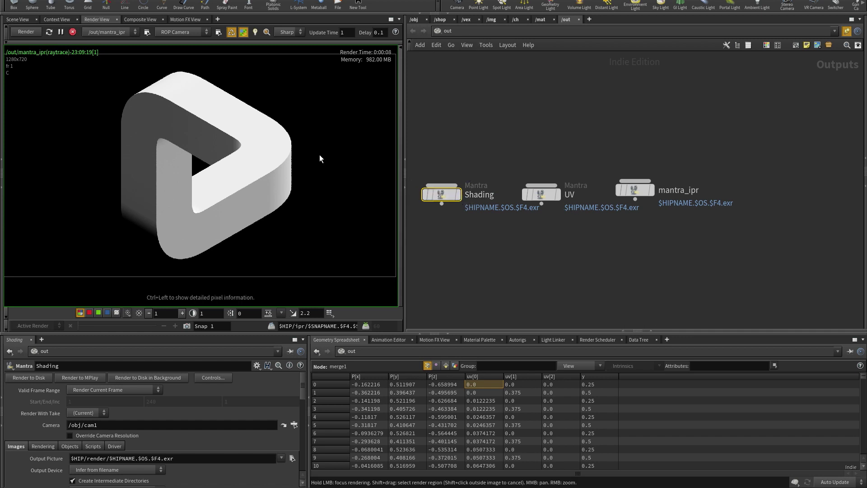
left_click(460, 199)
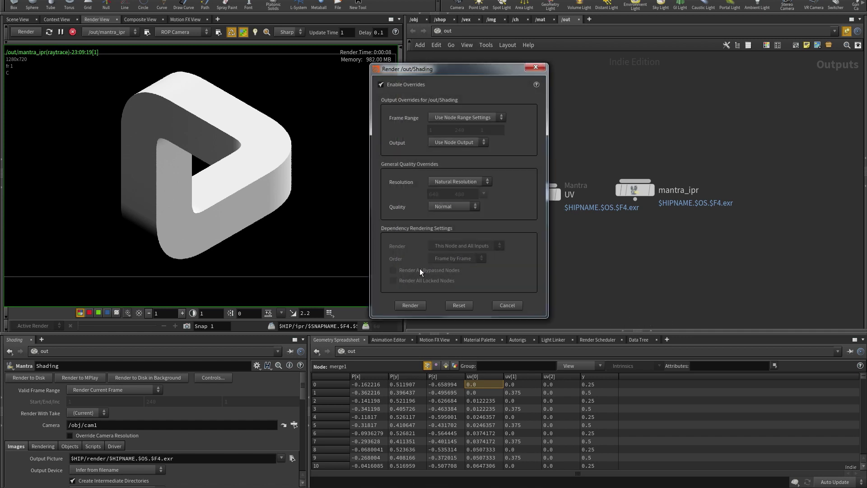
left_click(410, 305)
Step: Display material1's output in box_object1 and render the UV pass to EXR
left_click(416, 20)
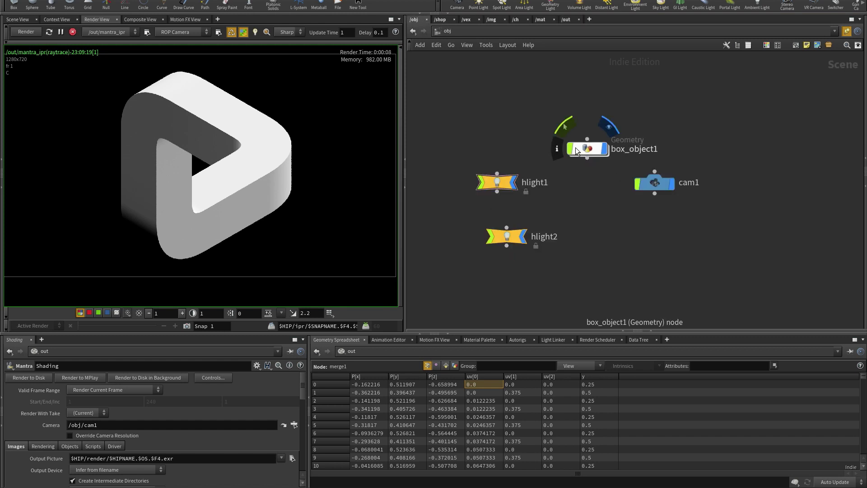
double_click(587, 149)
left_click(646, 194)
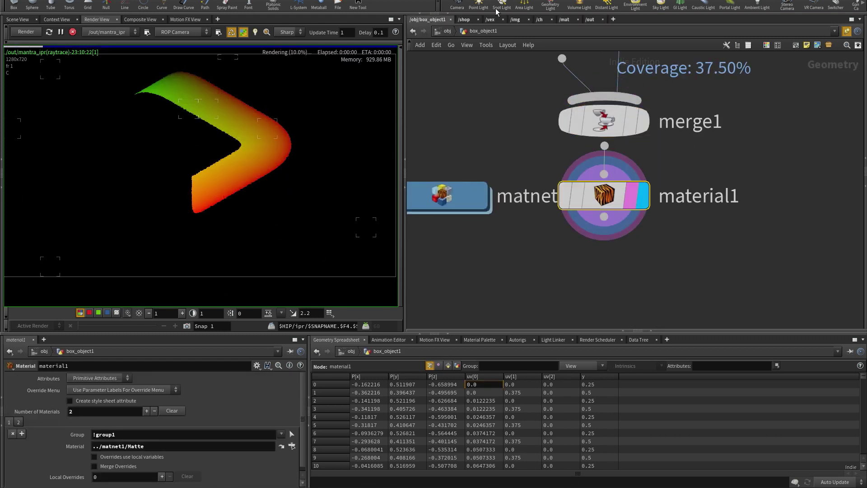
left_click(591, 20)
left_click(558, 194)
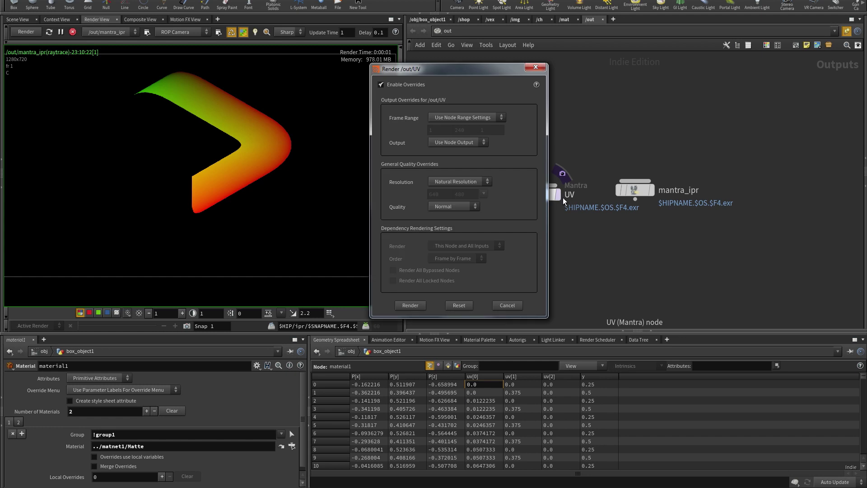
left_click(412, 305)
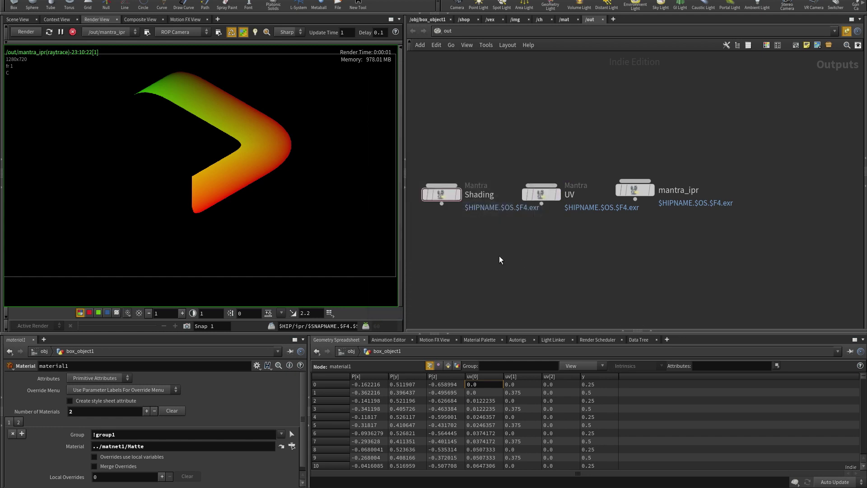
Step: Launch djv_view and load PenroseT.Shading.0001.exr into it
key("alt+Tab")
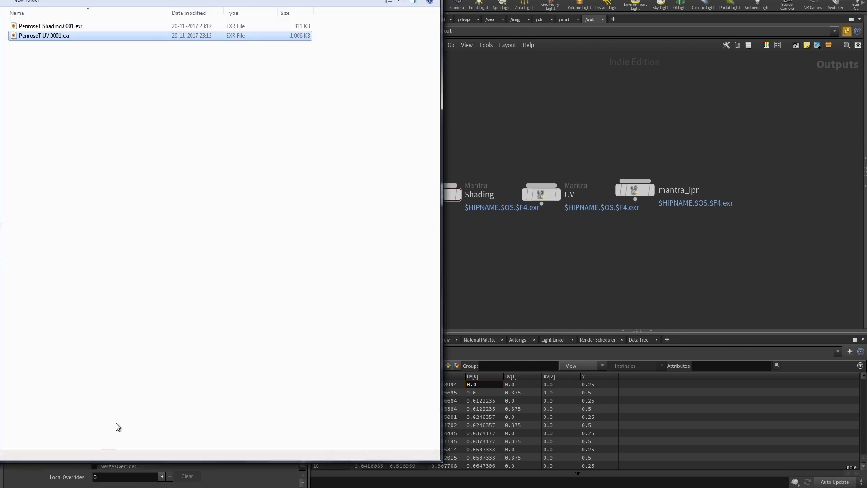
key("Return")
mouse_move(50, 27)
left_mouse_down()
mouse_move(374, 235)
mouse_move(468, 281)
left_mouse_up()
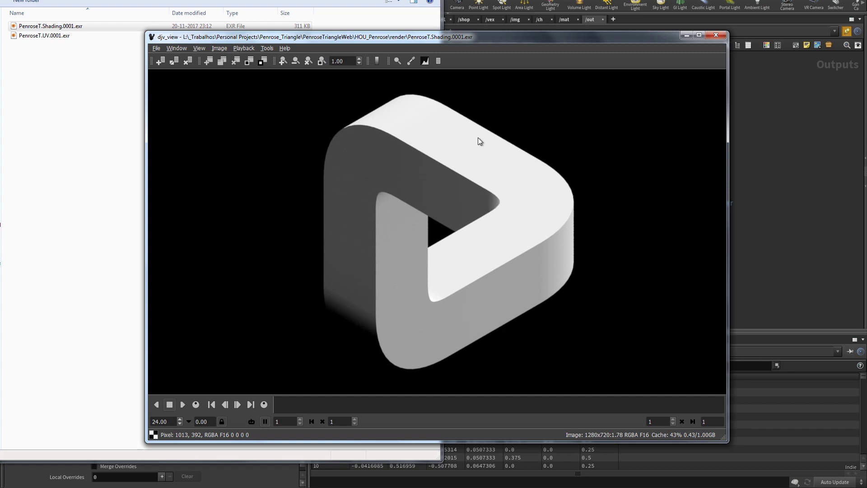
Step: Load PenroseT.UV.0001.exr and zoom in and out to inspect the UV gradient
left_click_drag(50, 36, 498, 173)
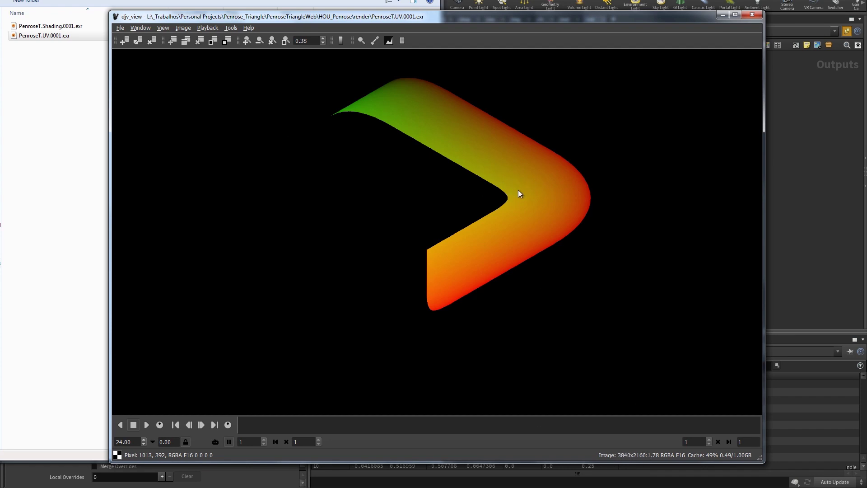
scroll(515, 190, "up", 5)
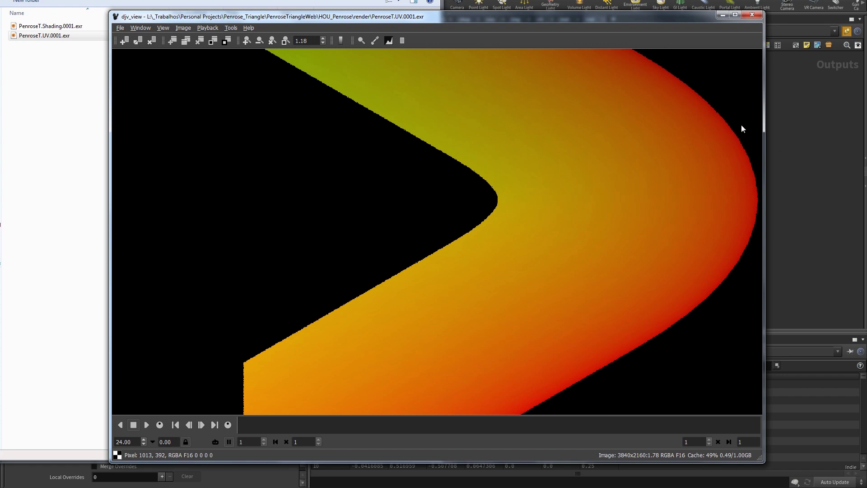
scroll(722, 108, "up", 1)
scroll(510, 154, "down", 5)
scroll(501, 163, "up", 2)
scroll(497, 156, "down", 3)
scroll(479, 146, "up", 3)
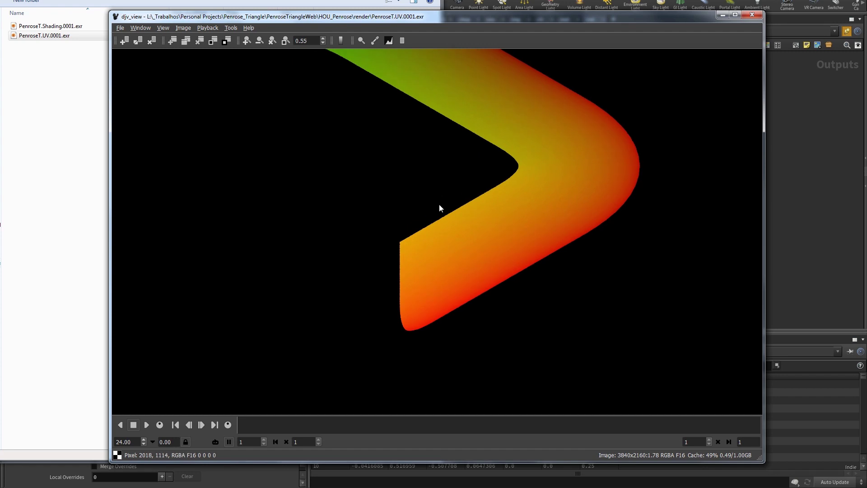
scroll(440, 202, "down", 1)
scroll(482, 173, "up", 1)
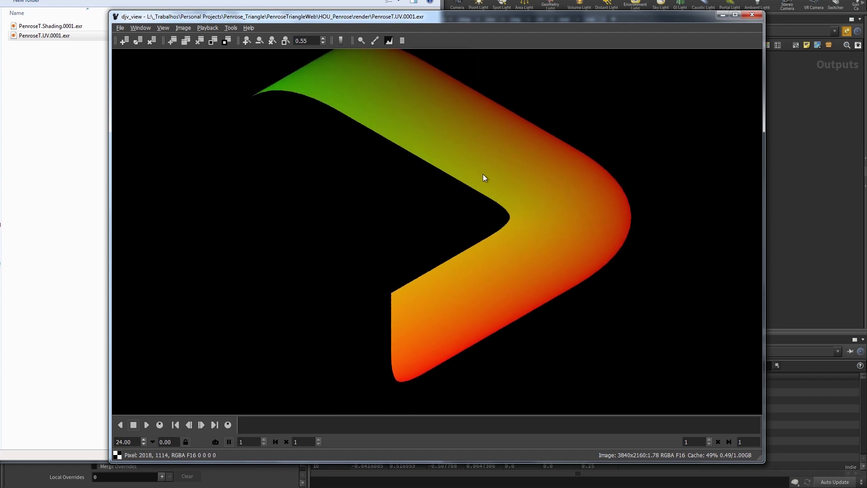